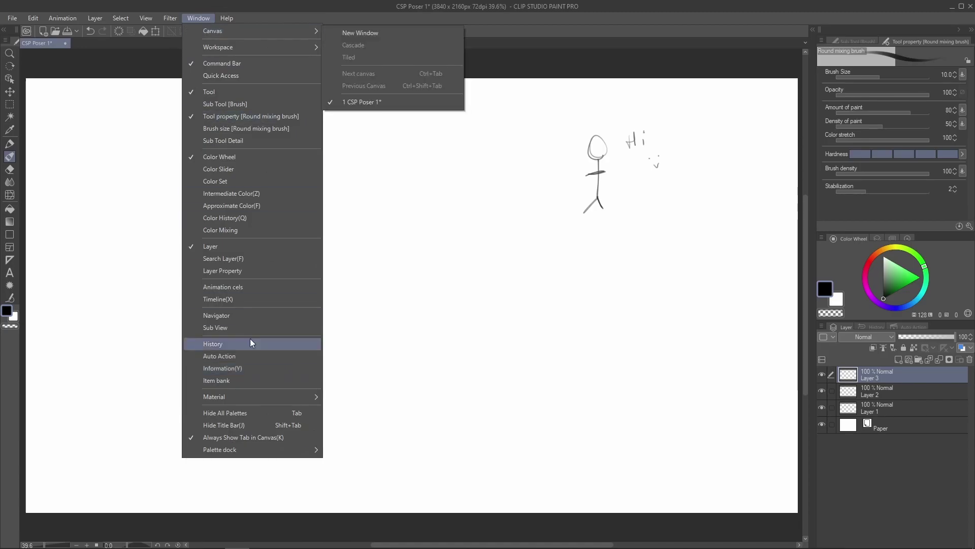
- Open the Material palette and show the Body type materials in the 3D category
{"action": "mouse_move", "coordinate": [267, 398]}
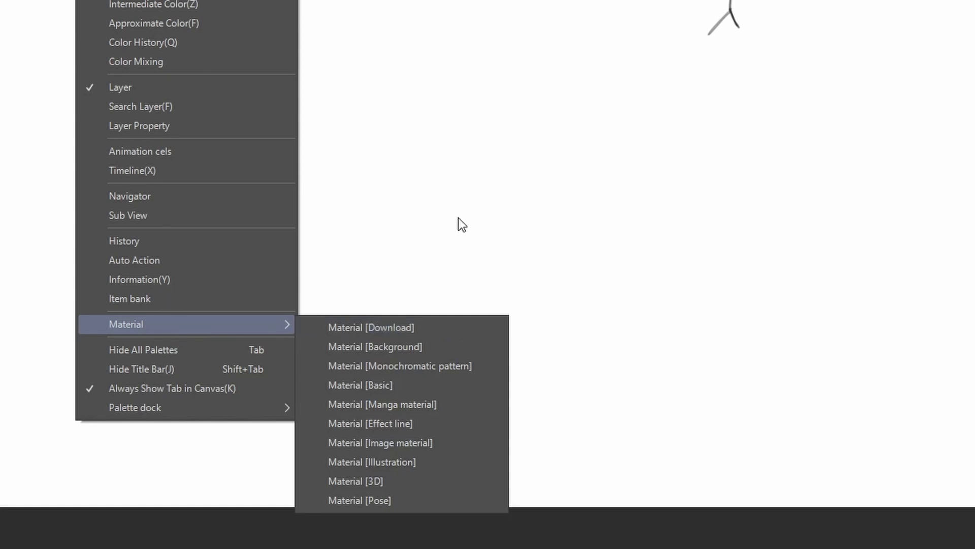
{"action": "left_click", "coordinate": [454, 501]}
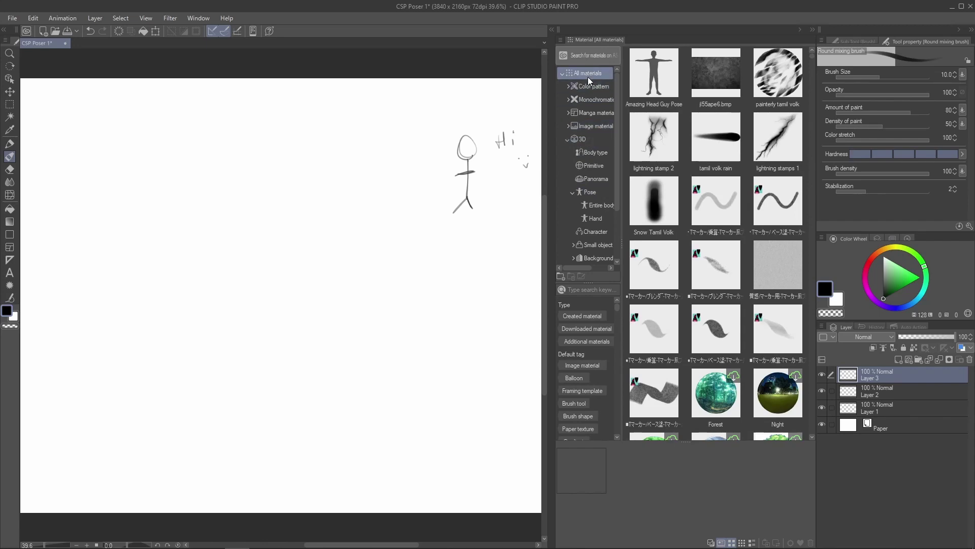
{"action": "left_click", "coordinate": [590, 139]}
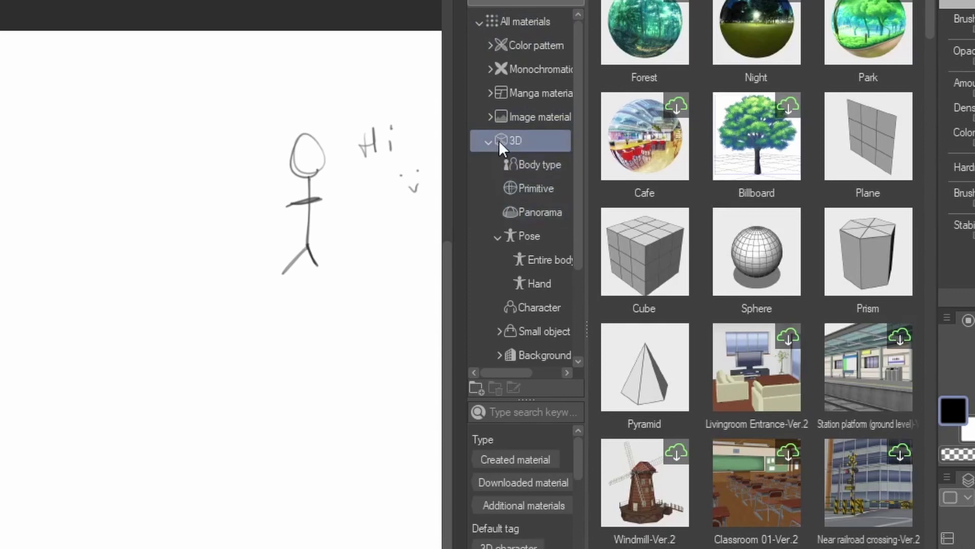
{"action": "left_click", "coordinate": [555, 168]}
{"action": "left_click", "coordinate": [552, 235]}
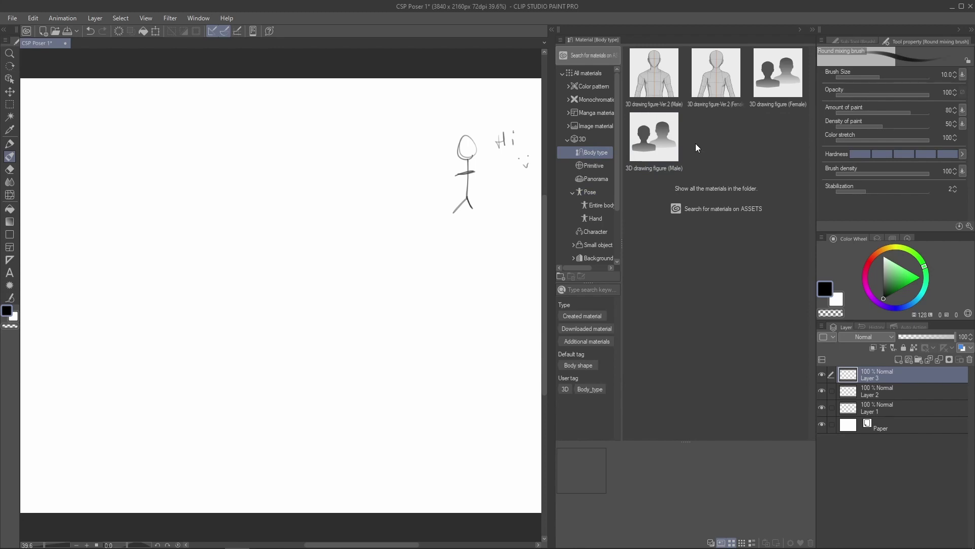
- Fit the canvas in view and place the 3D drawing figure-Ver.2 (Male) and the 3D drawing figure (Male) side by side on it
{"action": "key", "text": "ctrl+0"}
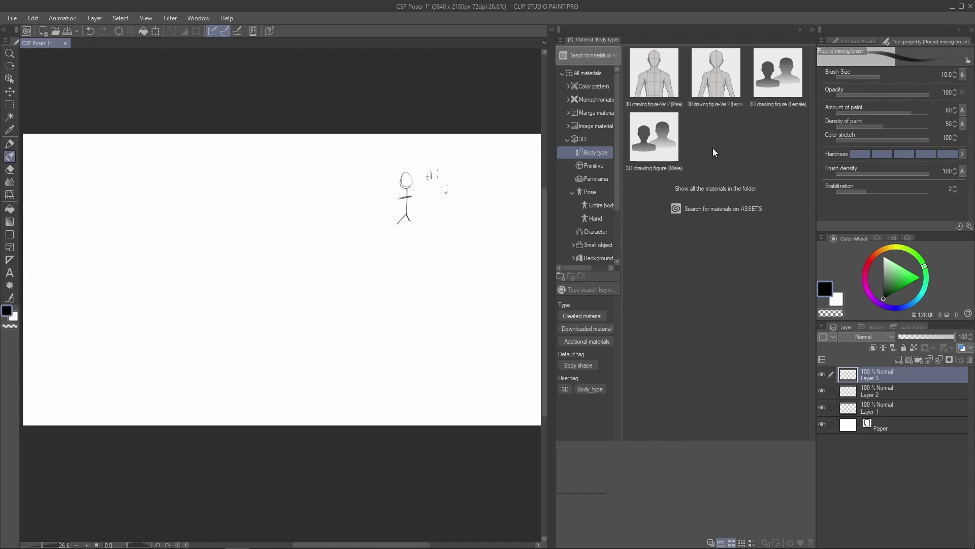
{"action": "mouse_move", "coordinate": [645, 78]}
{"action": "left_mouse_down"}
{"action": "mouse_move", "coordinate": [226, 402]}
{"action": "mouse_move", "coordinate": [222, 420]}
{"action": "left_mouse_up"}
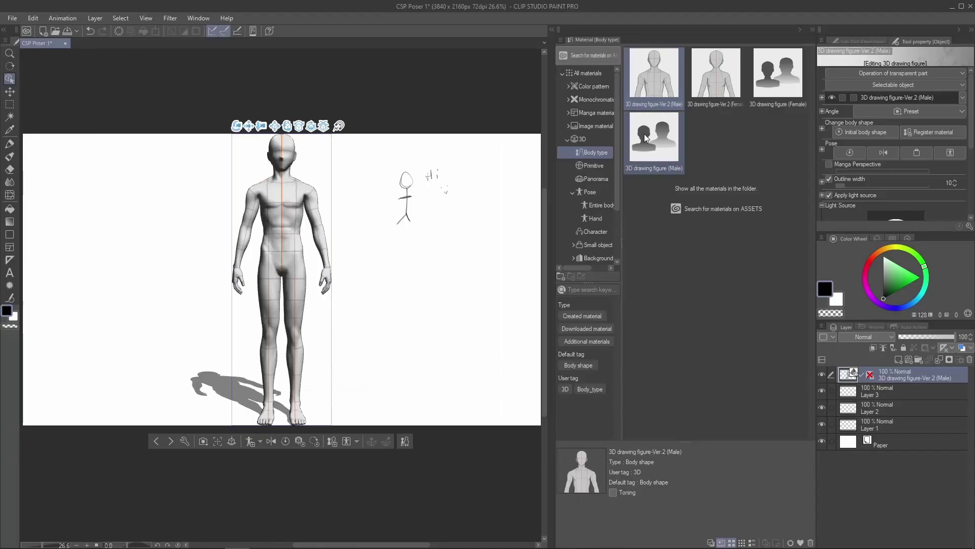
{"action": "mouse_move", "coordinate": [649, 139]}
{"action": "left_mouse_down"}
{"action": "mouse_move", "coordinate": [563, 251]}
{"action": "mouse_move", "coordinate": [431, 357]}
{"action": "left_mouse_up"}
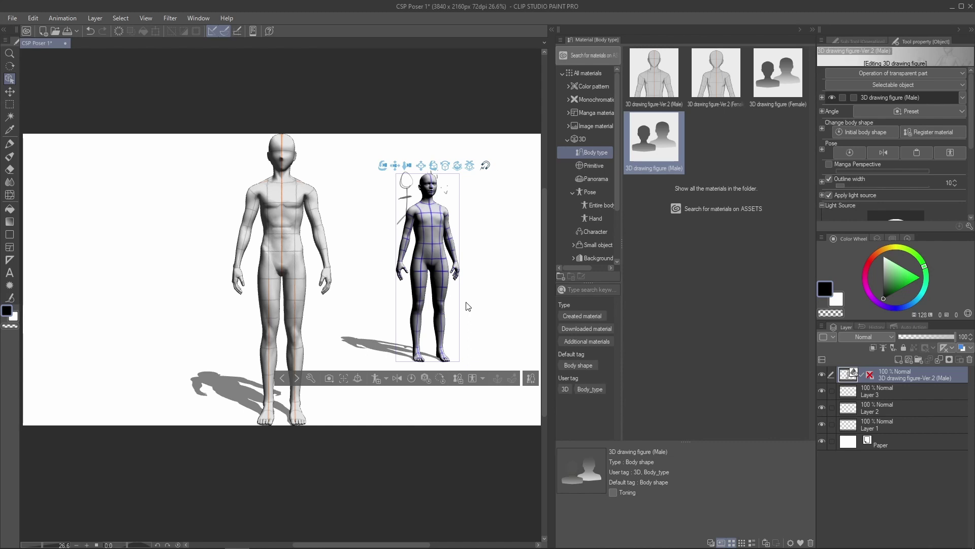
- Try placing another 3D drawing figure (Male) on its own layer above a new raster layer
{"action": "left_click", "coordinate": [887, 388]}
{"action": "key", "text": "ctrl+shift+n"}
{"action": "mouse_move", "coordinate": [654, 132]}
{"action": "left_mouse_down"}
{"action": "mouse_move", "coordinate": [327, 338]}
{"action": "mouse_move", "coordinate": [331, 364]}
{"action": "left_mouse_up"}
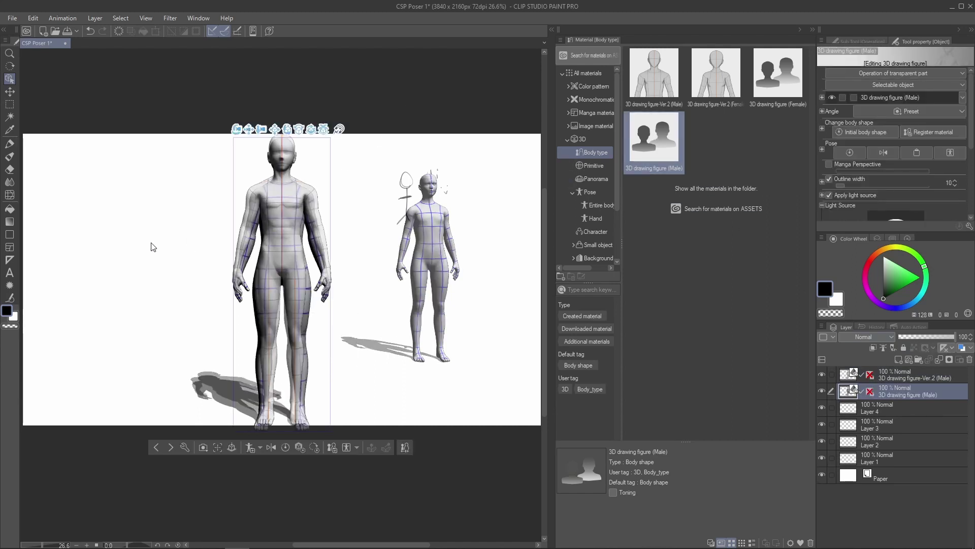
{"action": "key", "text": "ctrl+z"}
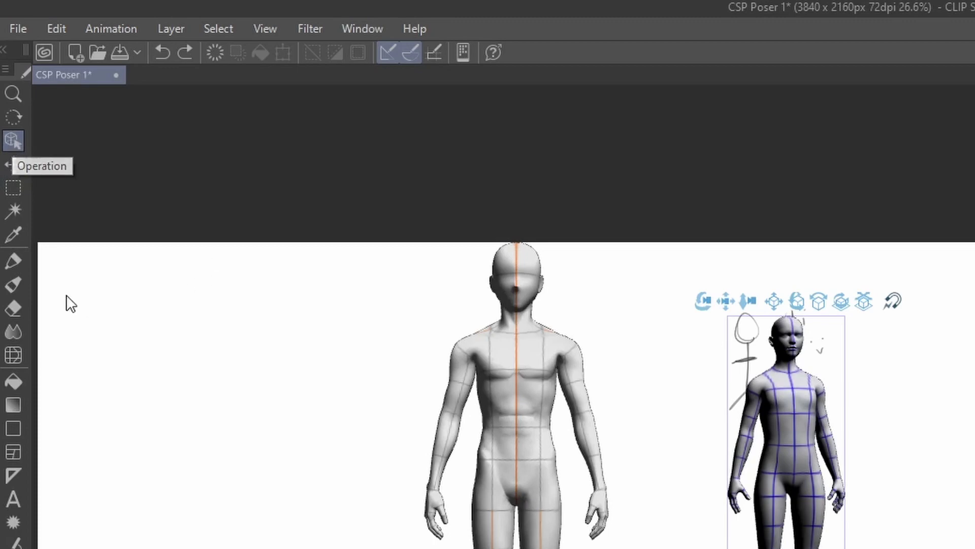
- Pose the Ver.2 male figure by pulling both wrists outward, spreading the arms and leaning the torso
{"action": "left_click", "coordinate": [13, 284]}
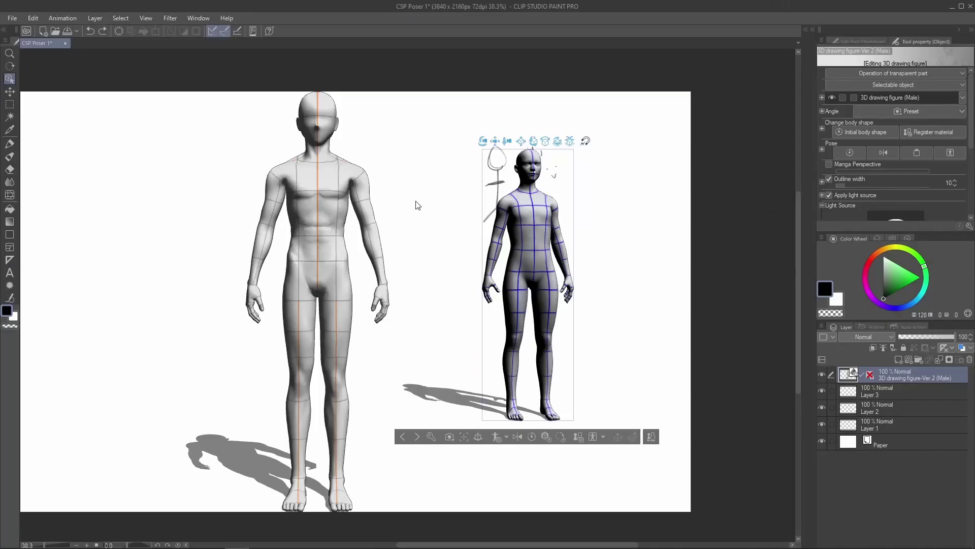
{"action": "left_click", "coordinate": [351, 168]}
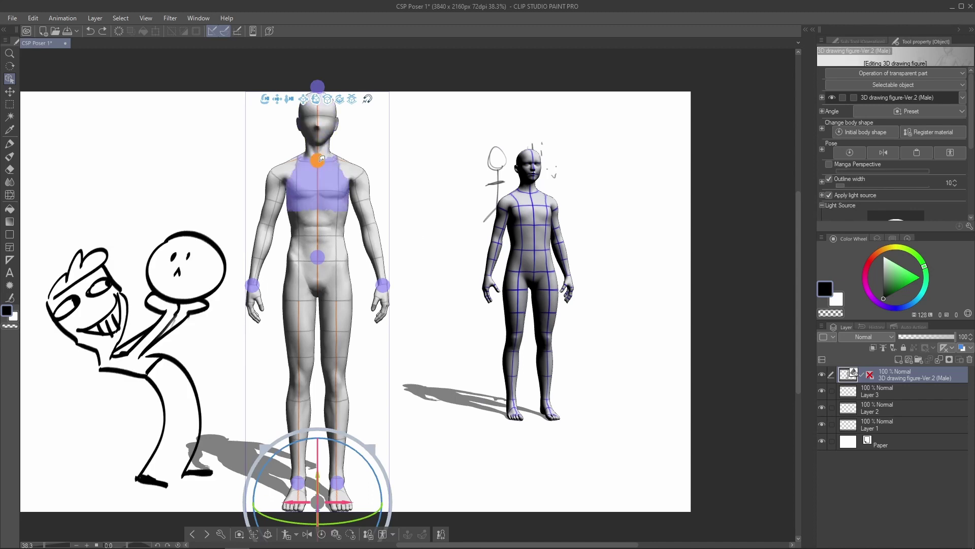
{"action": "left_click", "coordinate": [321, 159]}
{"action": "left_click_drag", "start_coordinate": [319, 256], "coordinate": [414, 219]}
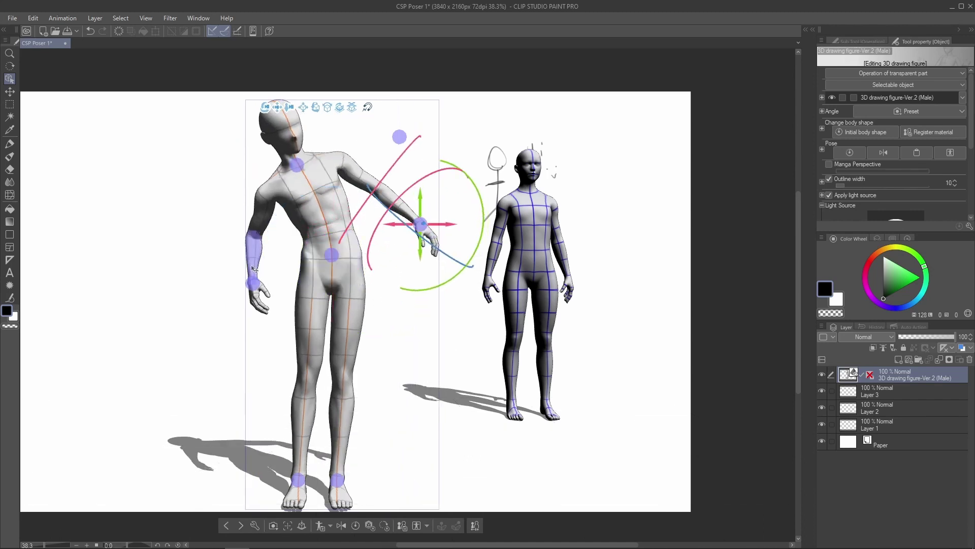
{"action": "left_click_drag", "start_coordinate": [260, 284], "coordinate": [208, 270]}
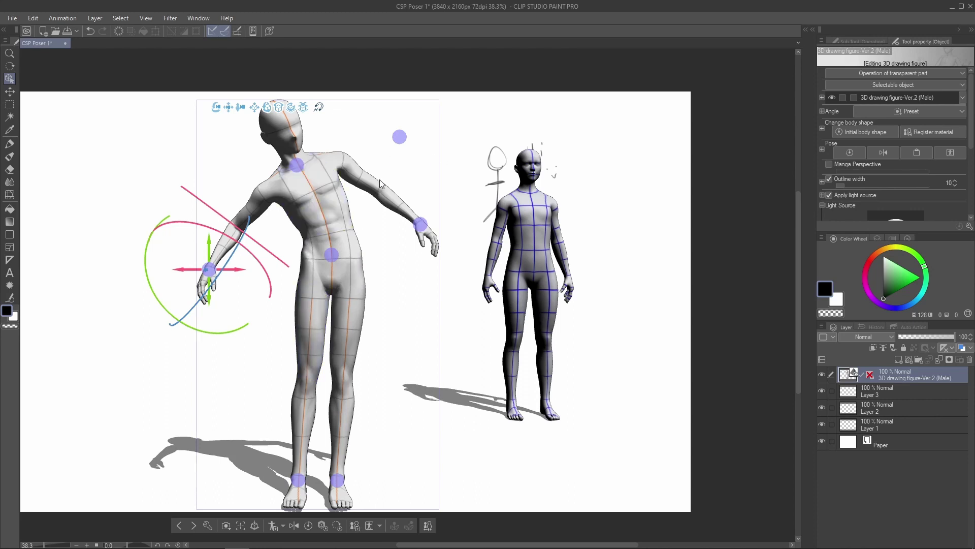
- Bend the Ver.2 figure's left forearm inward and shift its hips sideways to straighten the torso
{"action": "left_click", "coordinate": [400, 200]}
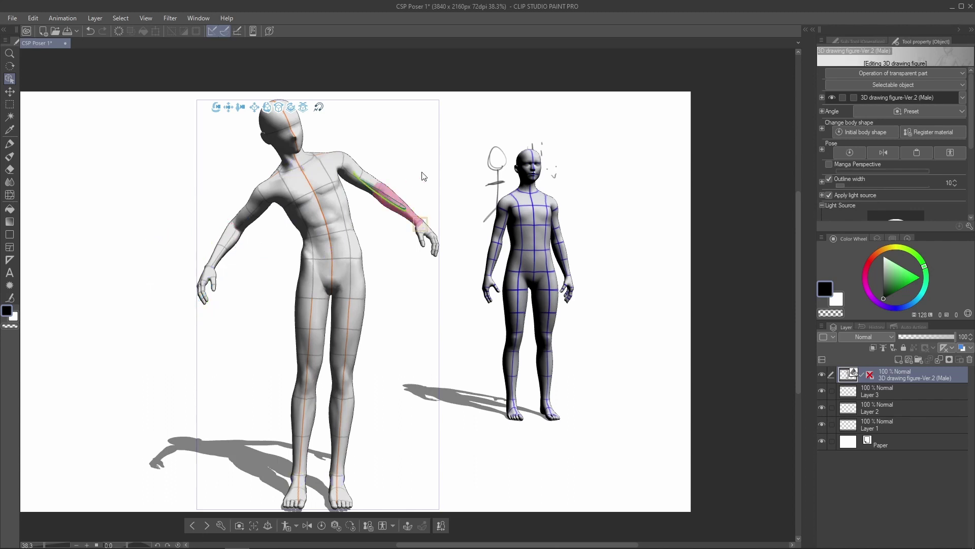
{"action": "mouse_move", "coordinate": [389, 196]}
{"action": "left_mouse_down"}
{"action": "mouse_move", "coordinate": [373, 188]}
{"action": "mouse_move", "coordinate": [386, 203]}
{"action": "mouse_move", "coordinate": [380, 198]}
{"action": "left_mouse_up"}
{"action": "left_click", "coordinate": [241, 222]}
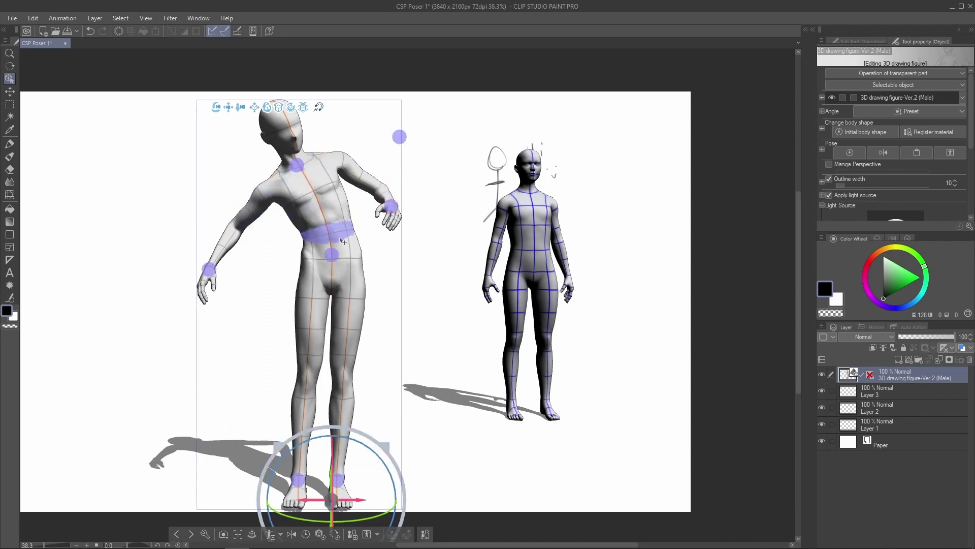
{"action": "left_click_drag", "start_coordinate": [326, 257], "coordinate": [313, 254]}
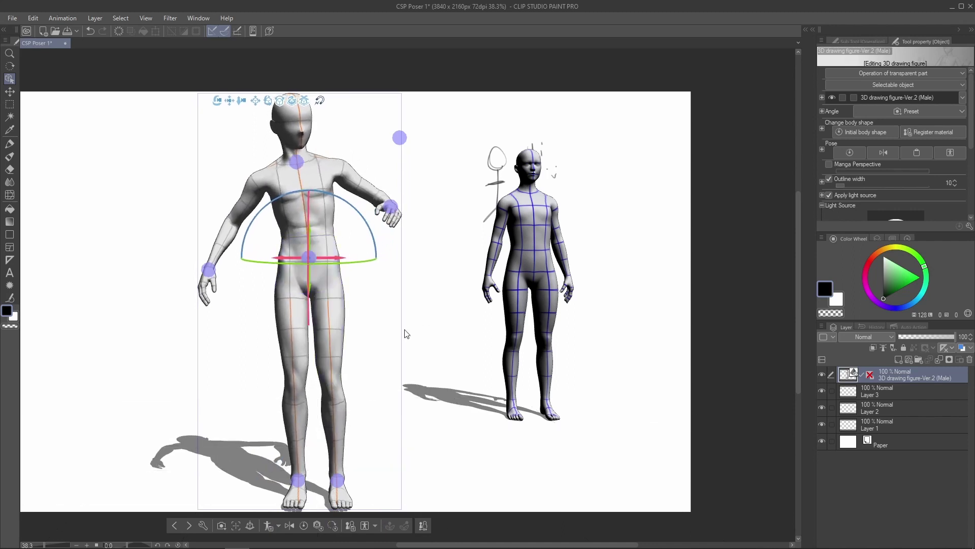
- Select the Ver.2 figure's left foot and chest to examine their rotation rings
{"action": "left_click", "coordinate": [342, 495]}
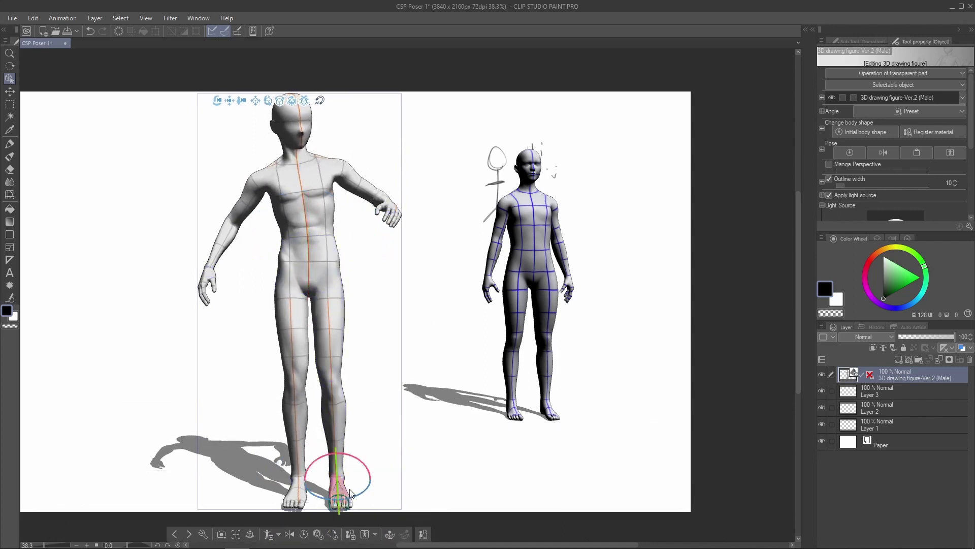
{"action": "left_click_drag", "start_coordinate": [352, 451], "coordinate": [360, 471]}
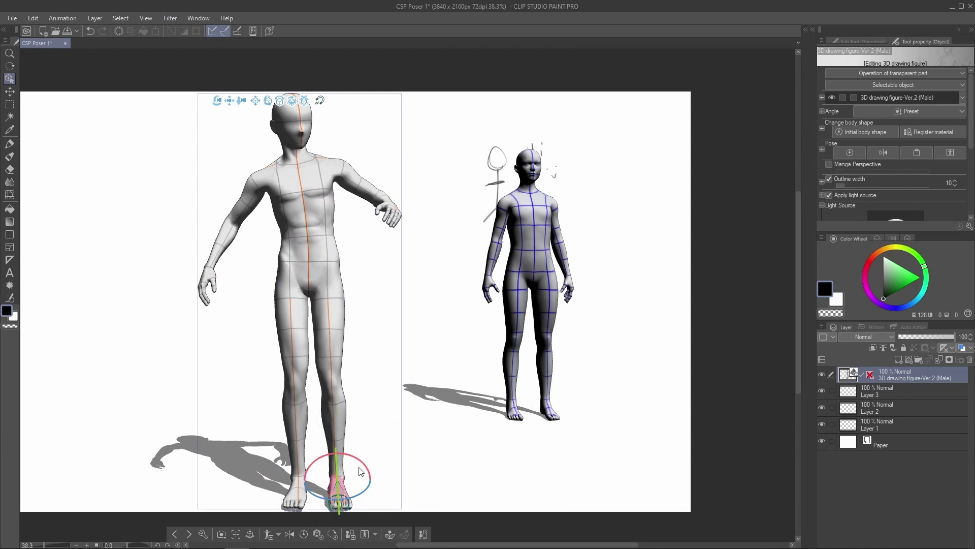
{"action": "left_click", "coordinate": [300, 190]}
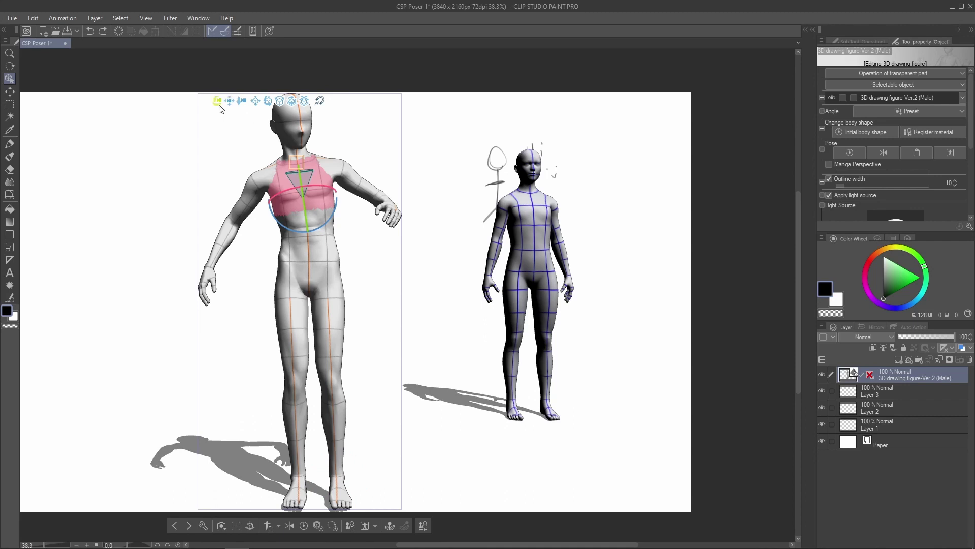
- Rotate, pan and zoom the 3D camera around the two figures
{"action": "left_click_drag", "start_coordinate": [218, 100], "coordinate": [308, 151]}
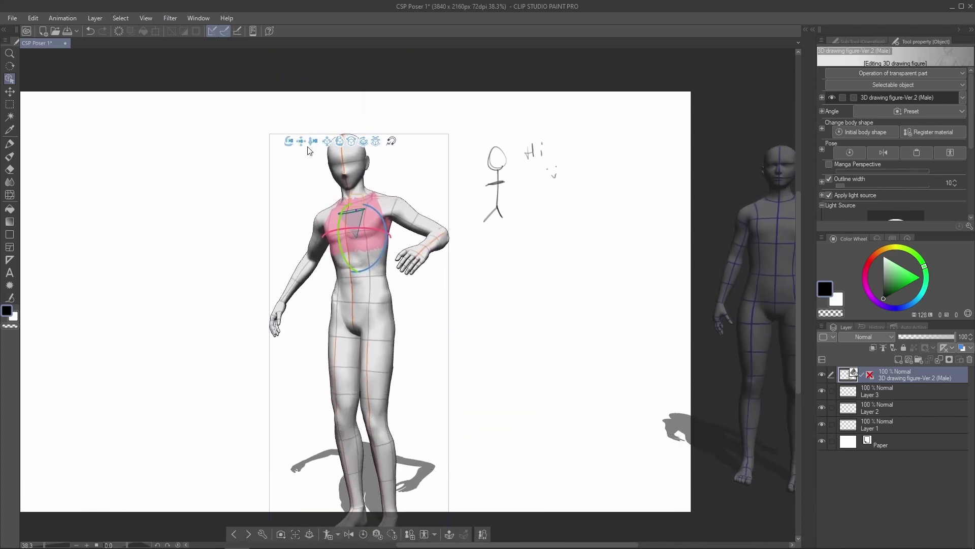
{"action": "left_click_drag", "start_coordinate": [316, 147], "coordinate": [325, 170]}
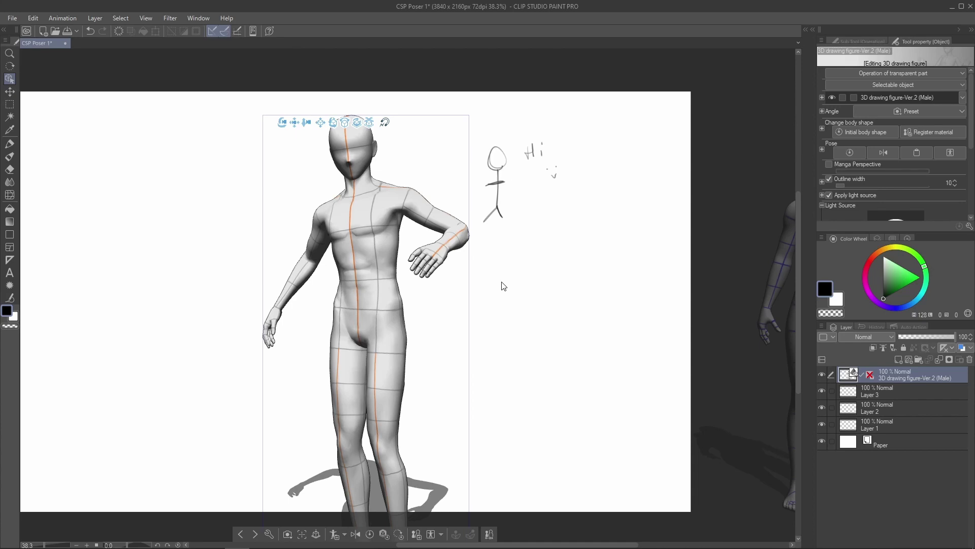
{"action": "left_click_drag", "start_coordinate": [500, 296], "coordinate": [506, 265]}
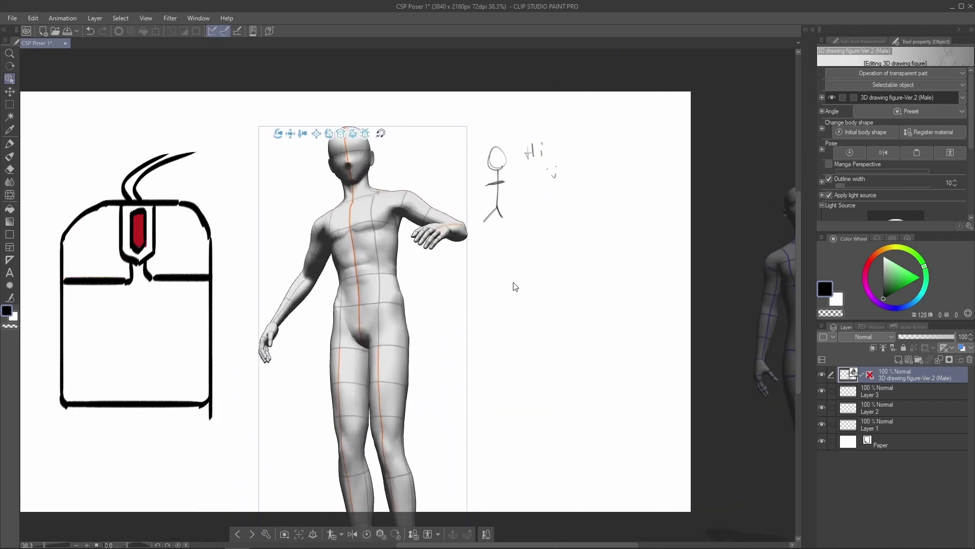
{"action": "mouse_move", "coordinate": [514, 282]}
{"action": "middle_mouse_down"}
{"action": "mouse_move", "coordinate": [577, 186]}
{"action": "mouse_move", "coordinate": [625, 255]}
{"action": "mouse_move", "coordinate": [518, 331]}
{"action": "mouse_move", "coordinate": [497, 286]}
{"action": "middle_mouse_up"}
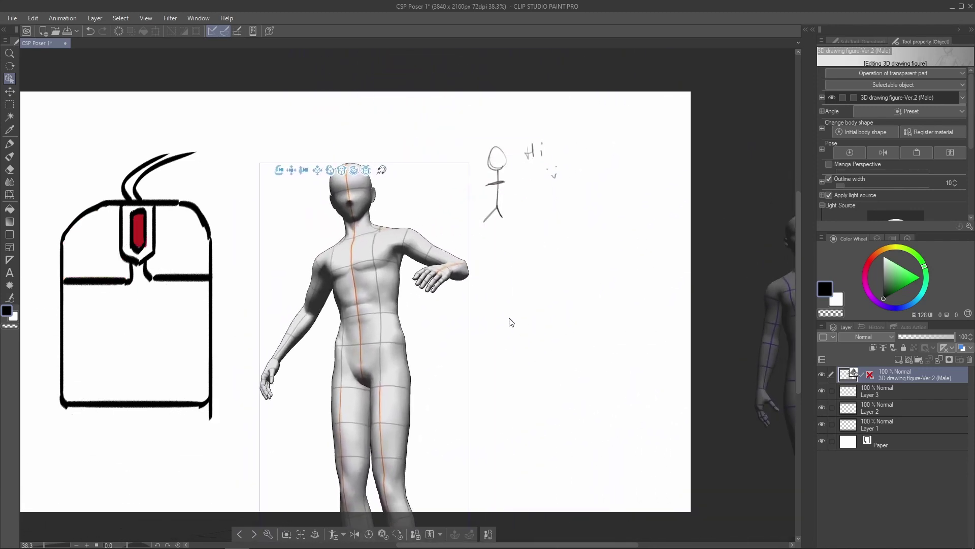
{"action": "mouse_move", "coordinate": [477, 283]}
{"action": "right_mouse_down"}
{"action": "mouse_move", "coordinate": [538, 337]}
{"action": "mouse_move", "coordinate": [460, 279]}
{"action": "right_mouse_up"}
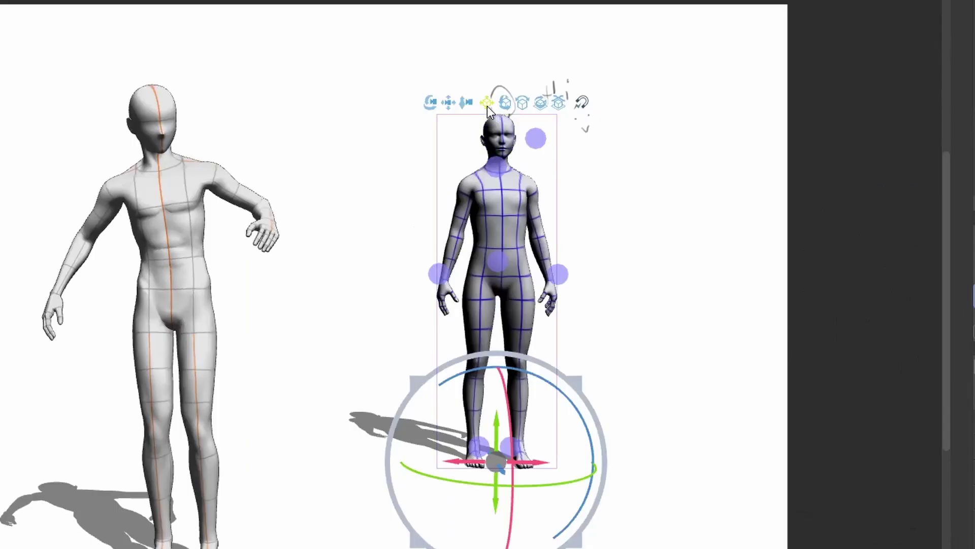
- Move the smaller 3D drawing figure (Male) around the canvas with the object move manipulator
{"action": "mouse_move", "coordinate": [486, 106]}
{"action": "left_mouse_down"}
{"action": "mouse_move", "coordinate": [473, 60]}
{"action": "mouse_move", "coordinate": [407, 50]}
{"action": "mouse_move", "coordinate": [352, 78]}
{"action": "mouse_move", "coordinate": [335, 103]}
{"action": "mouse_move", "coordinate": [359, 77]}
{"action": "mouse_move", "coordinate": [529, 89]}
{"action": "left_mouse_up"}
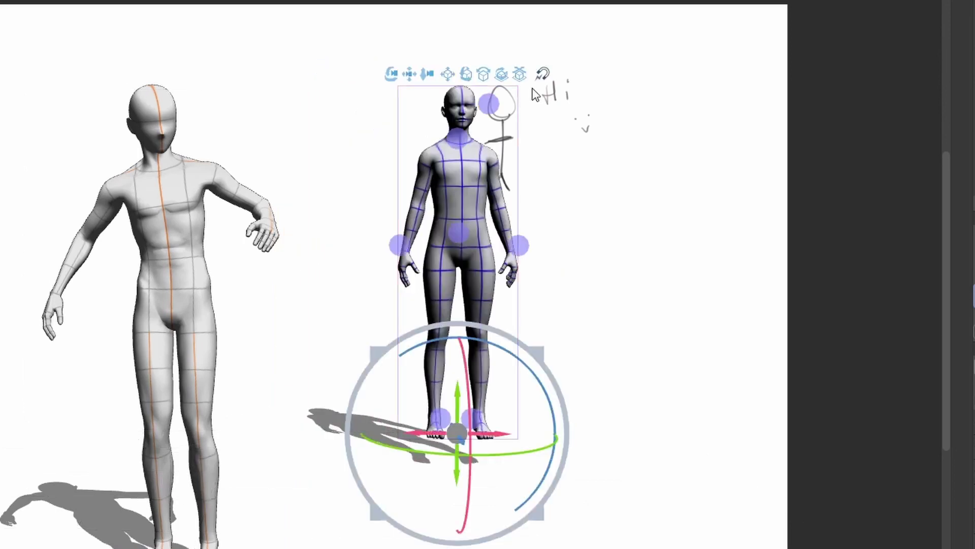
{"action": "left_click_drag", "start_coordinate": [447, 74], "coordinate": [551, 178]}
{"action": "left_click_drag", "start_coordinate": [401, 173], "coordinate": [442, 433]}
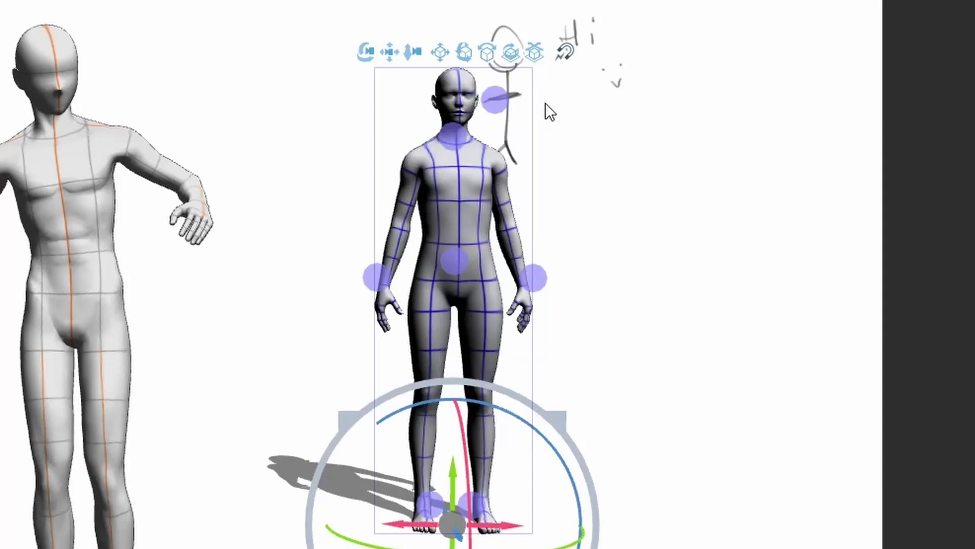
- Rotate the smaller male figure to a side view and slide it along the floor behind the Ver.2 figure
{"action": "left_click_drag", "start_coordinate": [513, 61], "coordinate": [444, 67]}
{"action": "left_click_drag", "start_coordinate": [582, 71], "coordinate": [619, 72]}
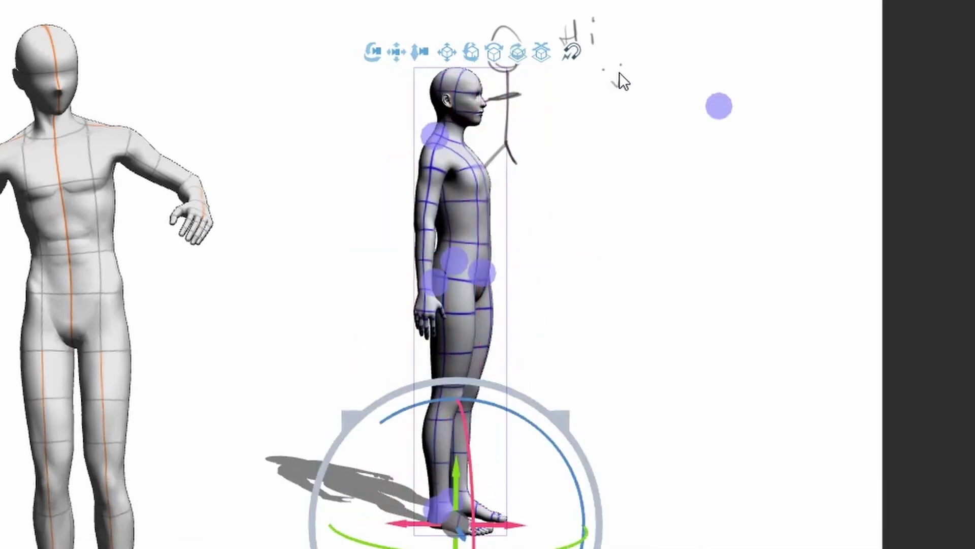
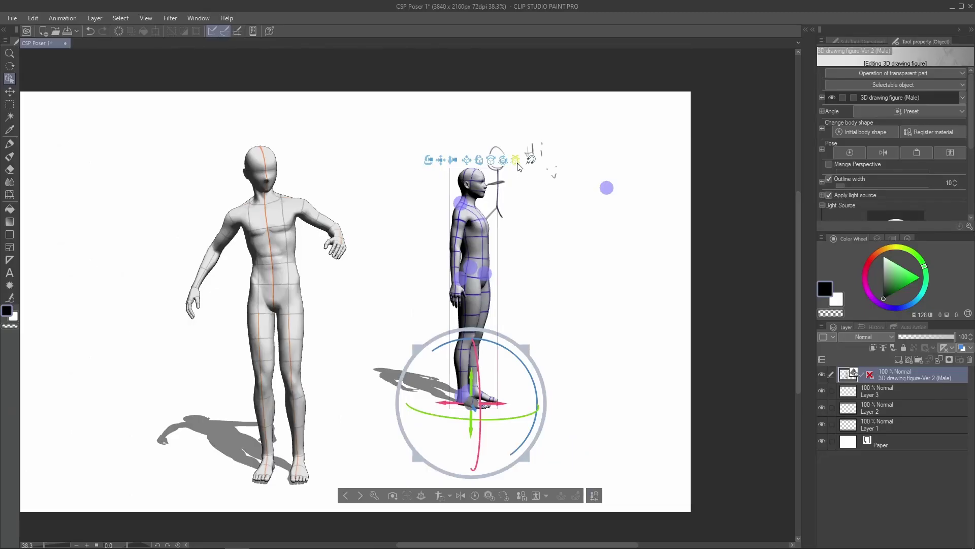
{"action": "left_click_drag", "start_coordinate": [519, 166], "coordinate": [331, 451]}
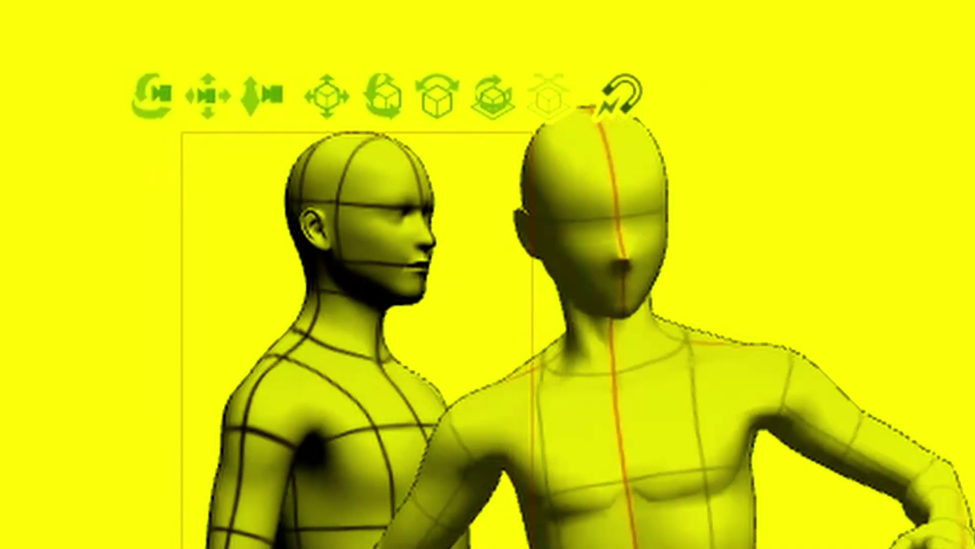
{"action": "mouse_move", "coordinate": [315, 447]}
{"action": "left_mouse_down"}
{"action": "mouse_move", "coordinate": [326, 446]}
{"action": "mouse_move", "coordinate": [308, 447]}
{"action": "left_mouse_up"}
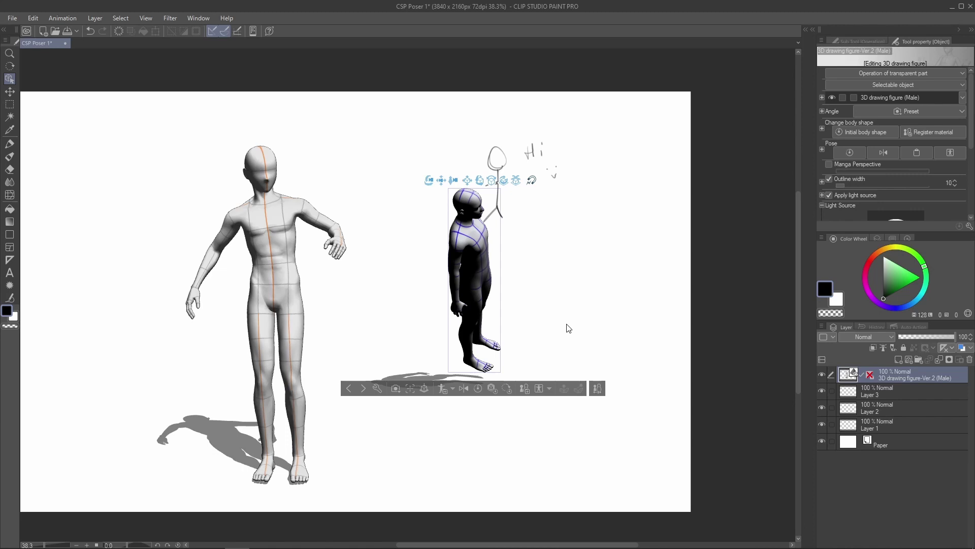
- Revert the Ver.2 male figure to its default pose
{"action": "left_click", "coordinate": [285, 406]}
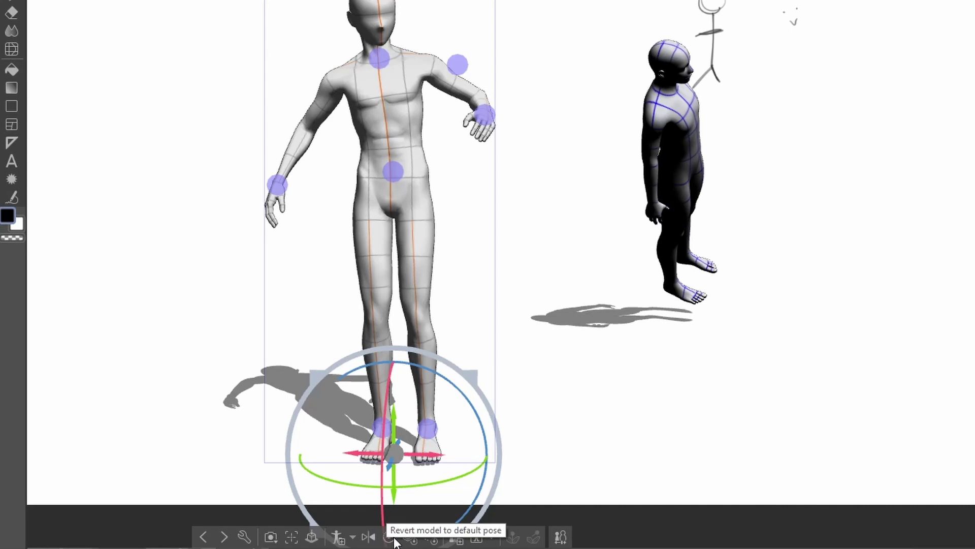
{"action": "left_click", "coordinate": [394, 538]}
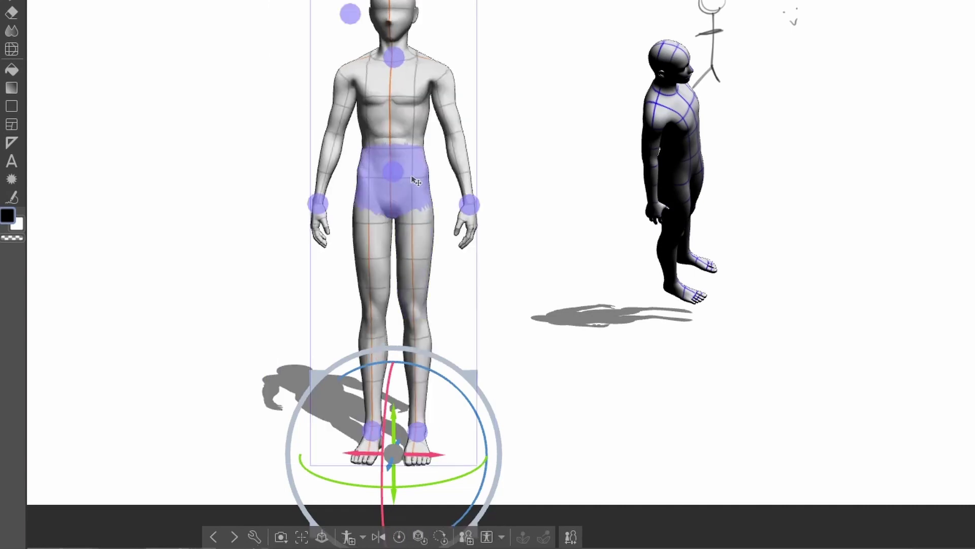
- Reset the smaller male figure's rotation and scale it up until its head extends past the canvas's upper edge
{"action": "left_click", "coordinate": [675, 148]}
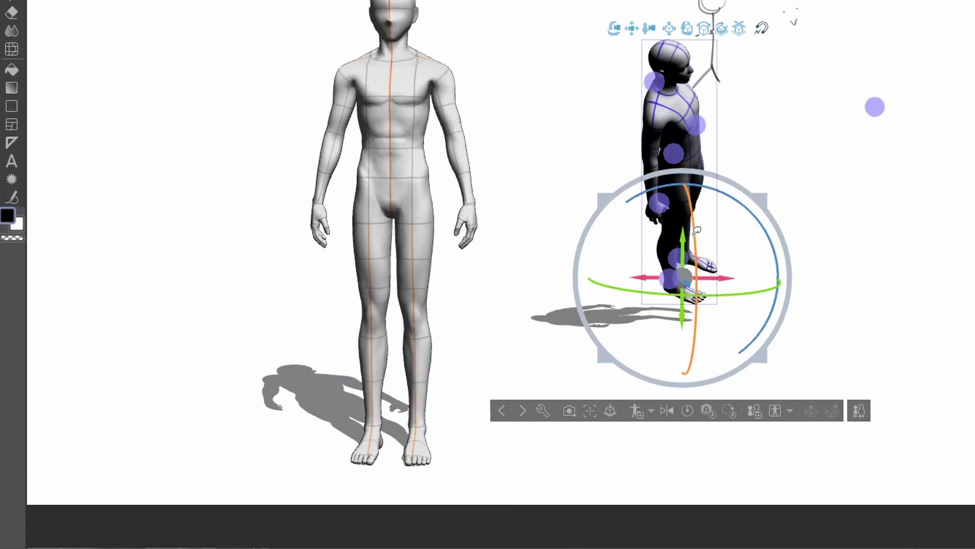
{"action": "left_click", "coordinate": [729, 409]}
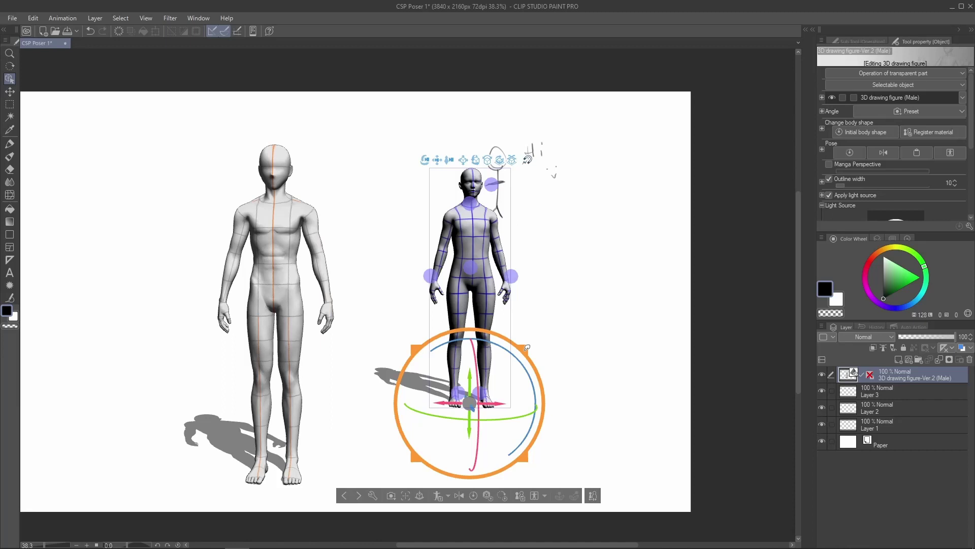
{"action": "left_click_drag", "start_coordinate": [533, 344], "coordinate": [553, 331]}
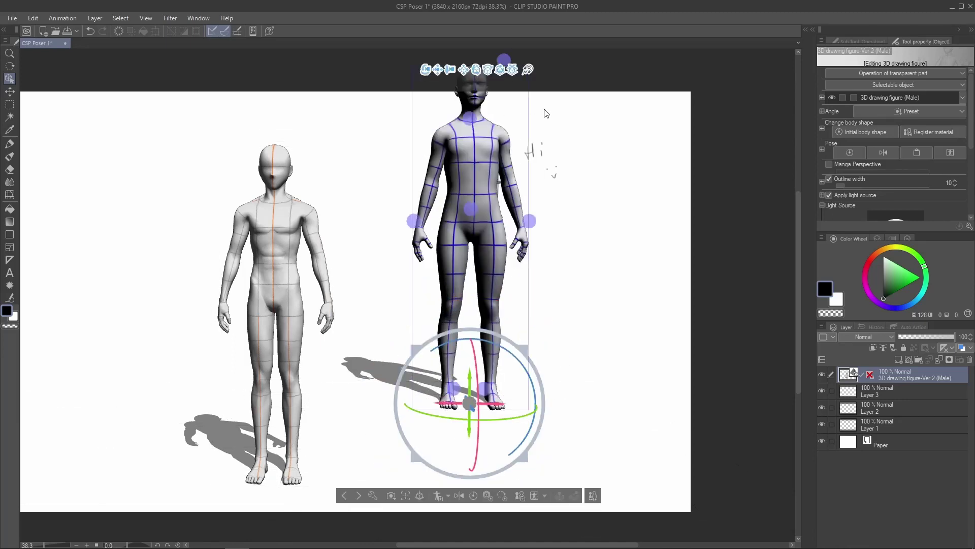
- Reset the smaller male figure's scale and cycle the selection between the two figures, ending on the Ver.2 figure
{"action": "left_click", "coordinate": [488, 495]}
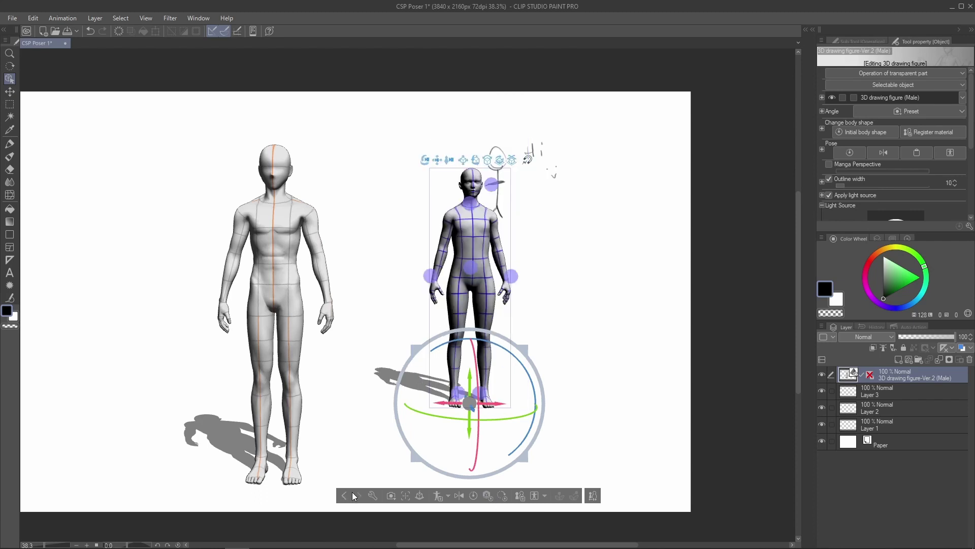
{"action": "left_click", "coordinate": [349, 495]}
{"action": "left_click", "coordinate": [164, 501]}
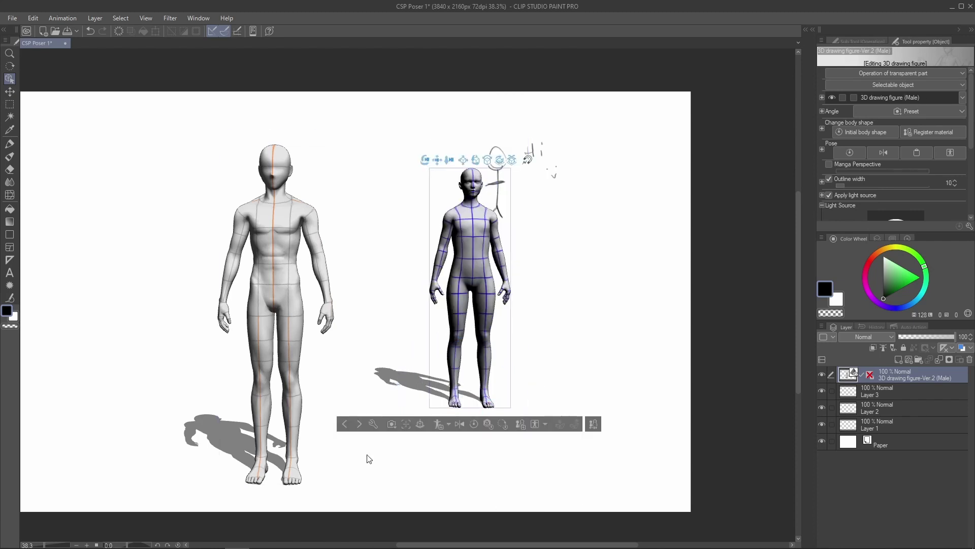
{"action": "left_click", "coordinate": [340, 423]}
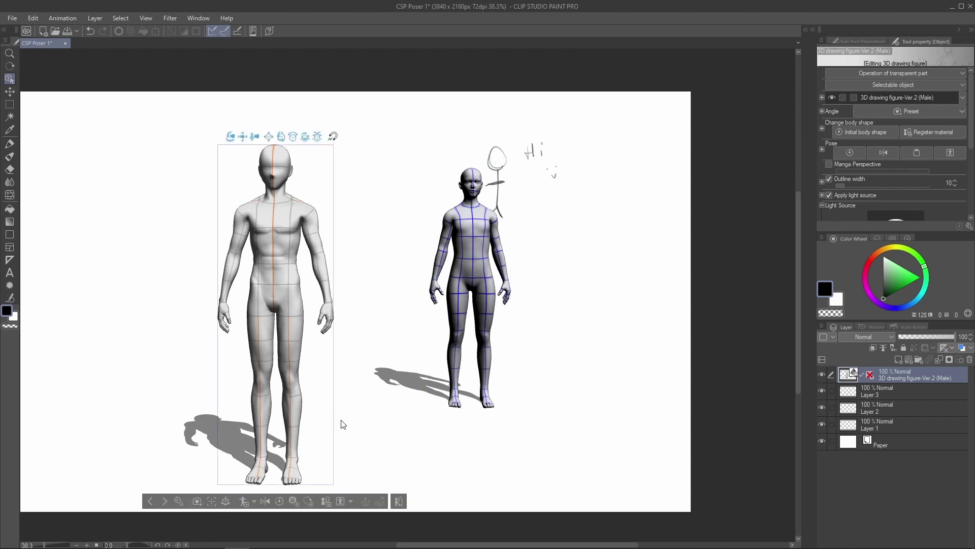
{"action": "left_click", "coordinate": [165, 501]}
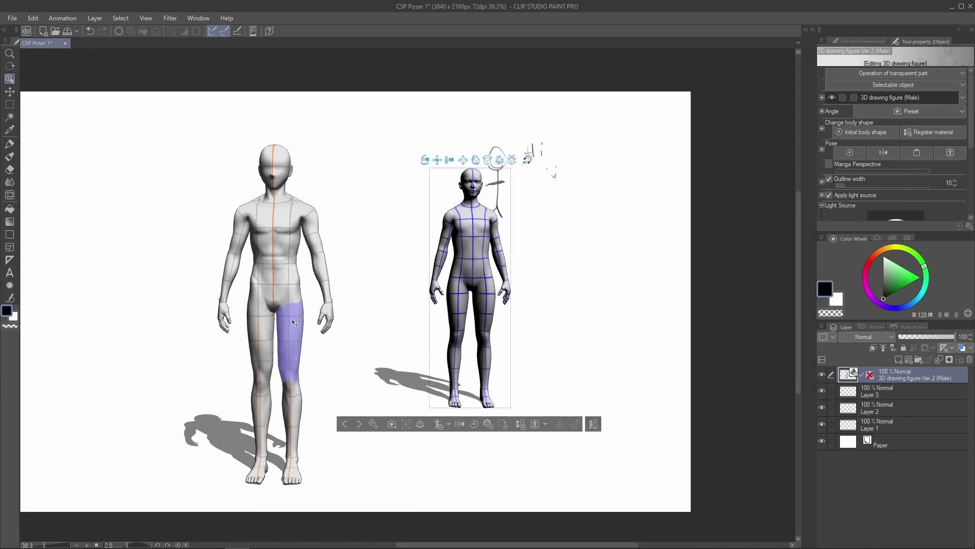
{"action": "left_click", "coordinate": [279, 302]}
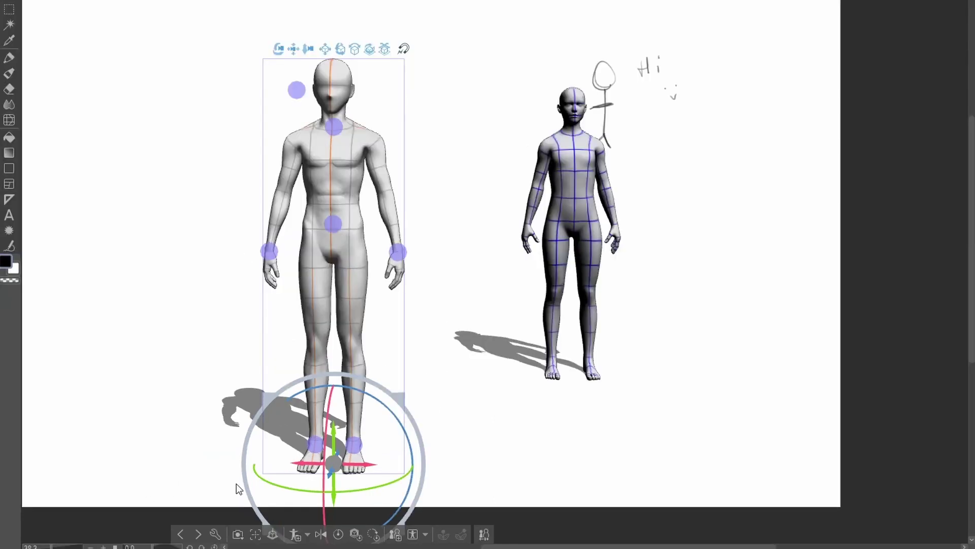
- Try several head, bust and full-body camera angle presets on the Ver.2 figure, and refocus the camera on it from the front
{"action": "left_click", "coordinate": [238, 533]}
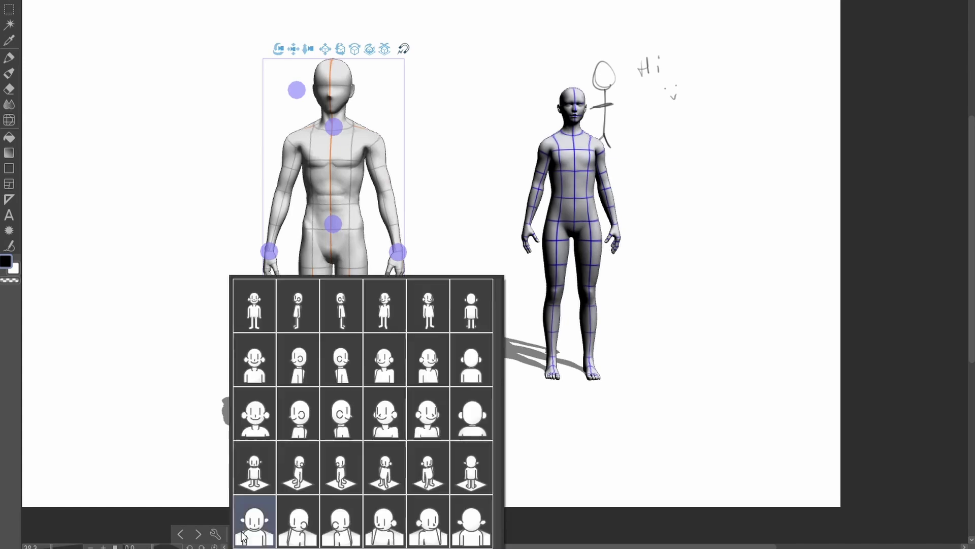
{"action": "left_click", "coordinate": [371, 427]}
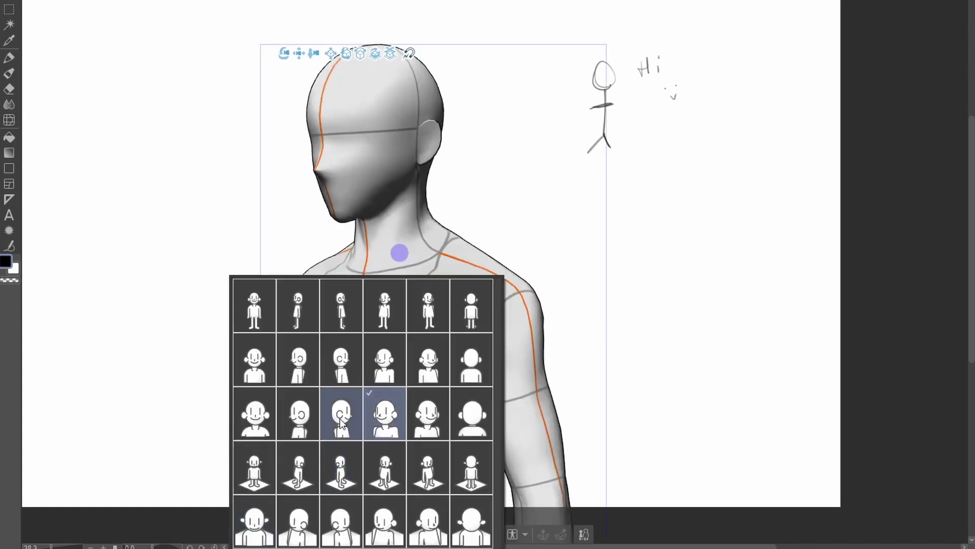
{"action": "left_click", "coordinate": [340, 465]}
{"action": "left_click", "coordinate": [305, 465]}
{"action": "left_click", "coordinate": [254, 480]}
{"action": "left_click", "coordinate": [367, 371]}
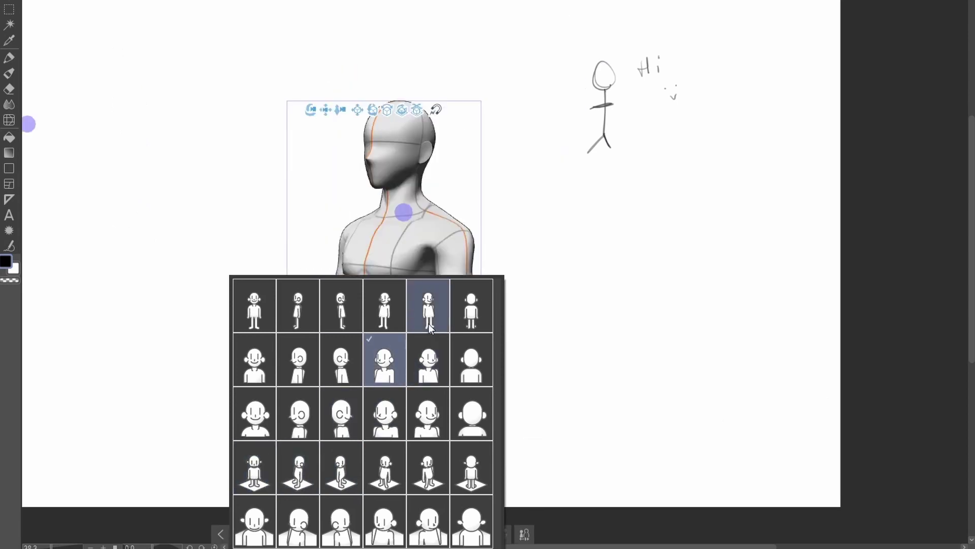
{"action": "left_click", "coordinate": [427, 308]}
{"action": "left_click", "coordinate": [471, 467]}
{"action": "left_click", "coordinate": [434, 306]}
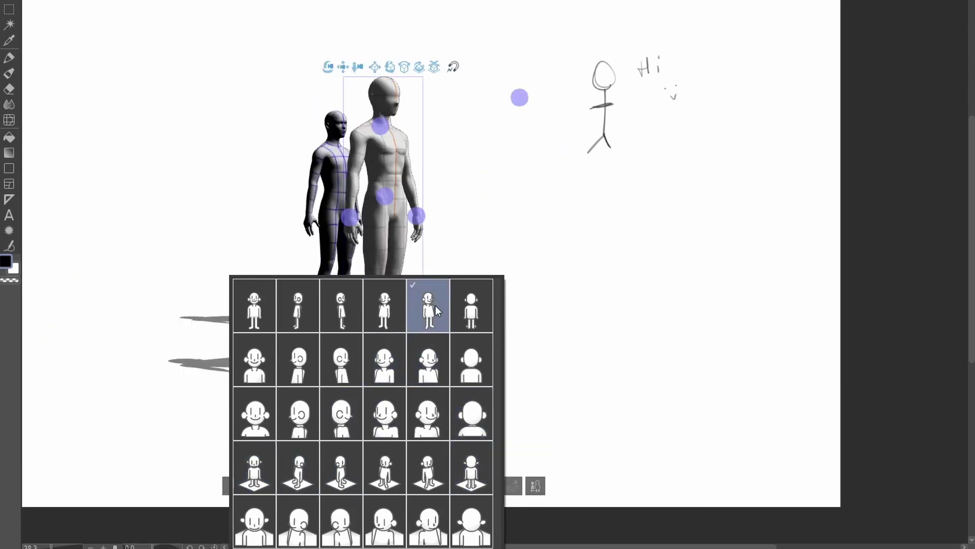
{"action": "left_click_drag", "start_coordinate": [518, 245], "coordinate": [457, 224]}
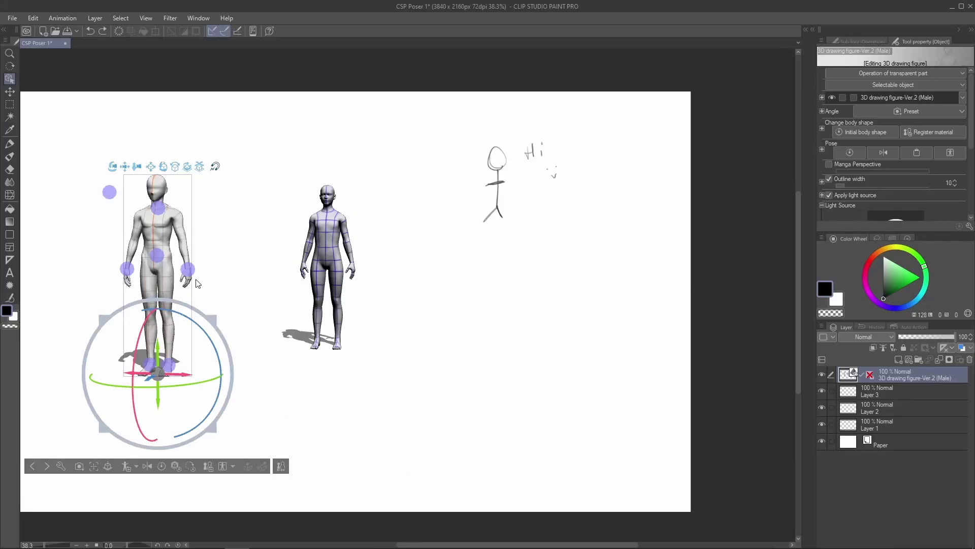
{"action": "left_click", "coordinate": [98, 467]}
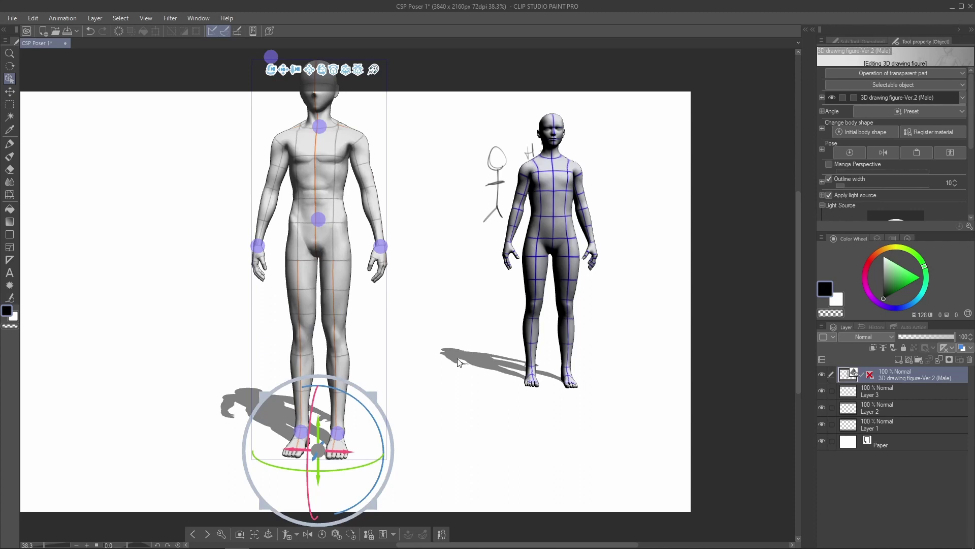
- Pose the Ver.2 figure in a low lunge with its torso bent forward, arms stretched out and legs spread front and back
{"action": "left_click_drag", "start_coordinate": [339, 432], "coordinate": [413, 337]}
{"action": "left_click_drag", "start_coordinate": [317, 412], "coordinate": [259, 340]}
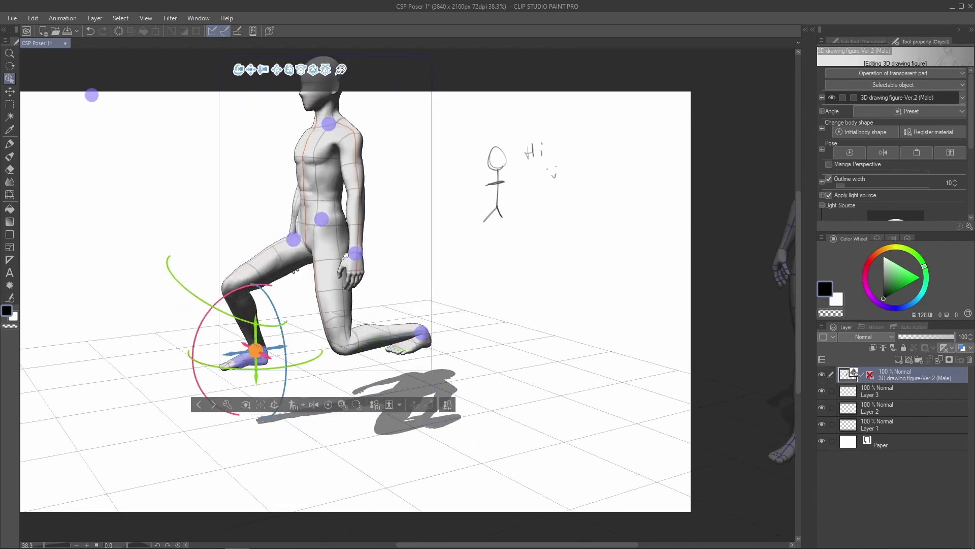
{"action": "left_click_drag", "start_coordinate": [323, 218], "coordinate": [346, 180]}
{"action": "left_click_drag", "start_coordinate": [293, 239], "coordinate": [275, 153]}
{"action": "left_click_drag", "start_coordinate": [356, 248], "coordinate": [457, 157]}
{"action": "left_click_drag", "start_coordinate": [305, 238], "coordinate": [294, 177]}
{"action": "left_click_drag", "start_coordinate": [383, 310], "coordinate": [466, 222]}
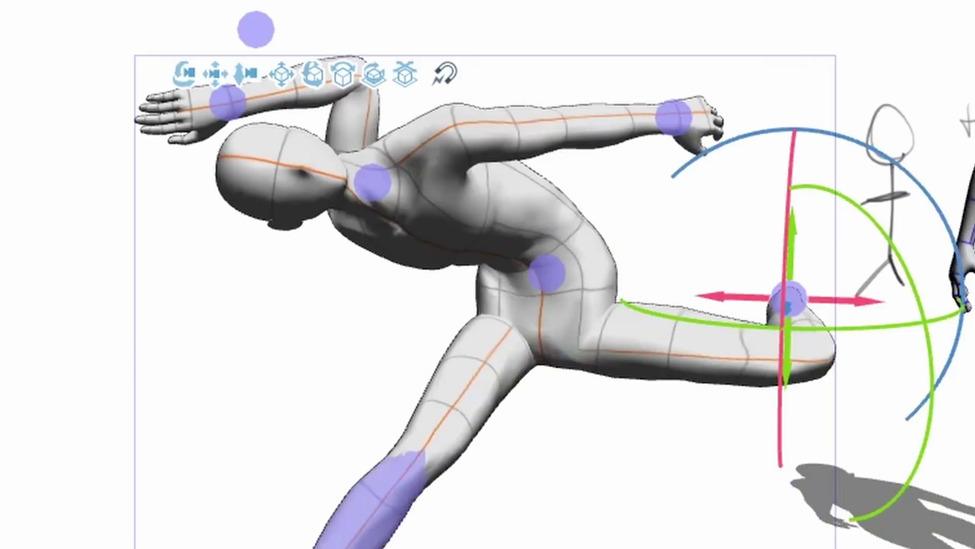
{"action": "left_click_drag", "start_coordinate": [275, 323], "coordinate": [240, 264]}
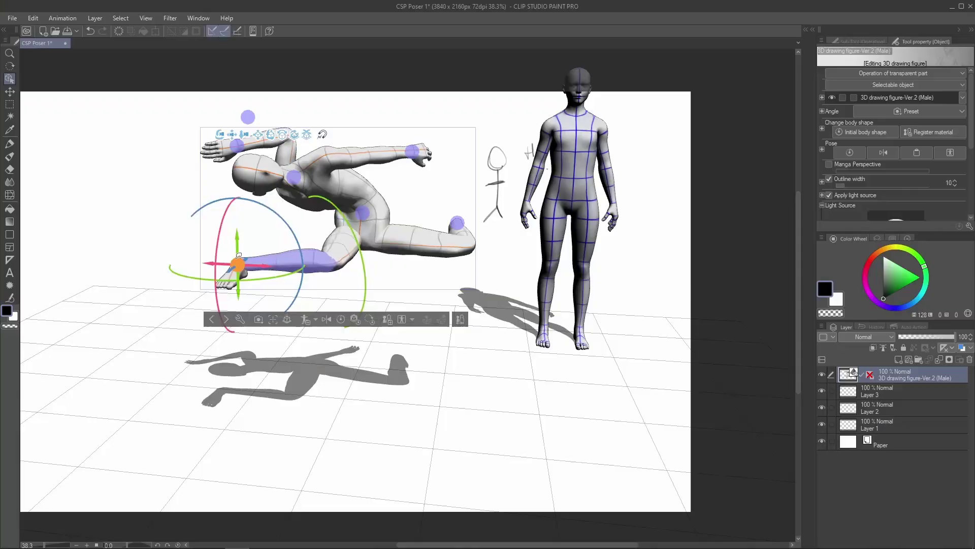
{"action": "left_click_drag", "start_coordinate": [237, 261], "coordinate": [235, 247]}
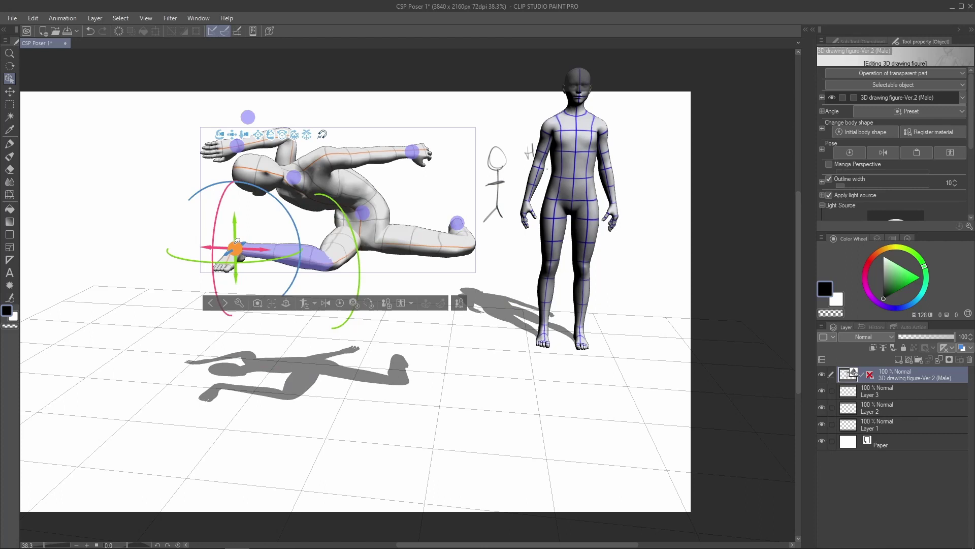
- Try to lower the posed Ver.2 figure towards its shadow on the floor by hand, and undo the move
{"action": "left_click", "coordinate": [384, 360]}
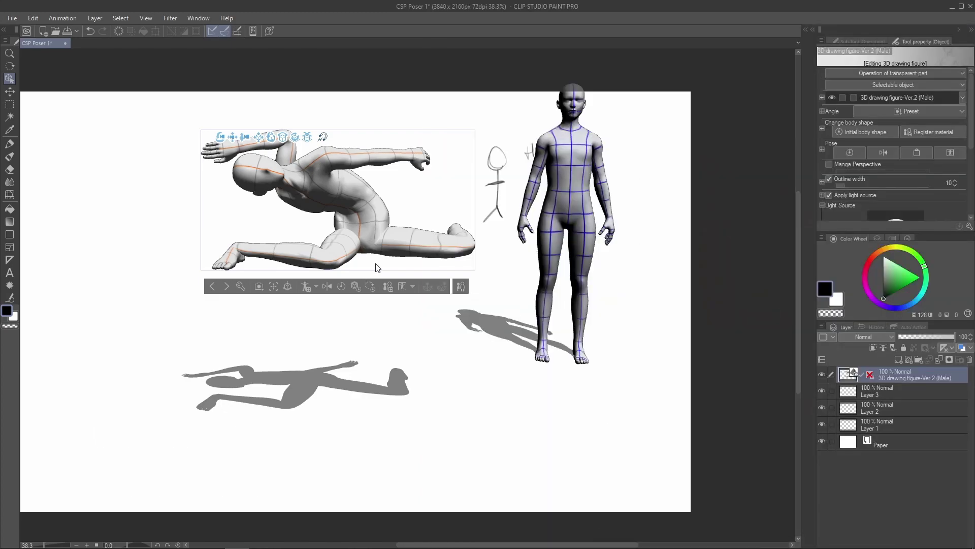
{"action": "scroll", "coordinate": [308, 273], "scroll_direction": "up", "scroll_amount": 2}
{"action": "left_click_drag", "start_coordinate": [308, 273], "coordinate": [366, 437]}
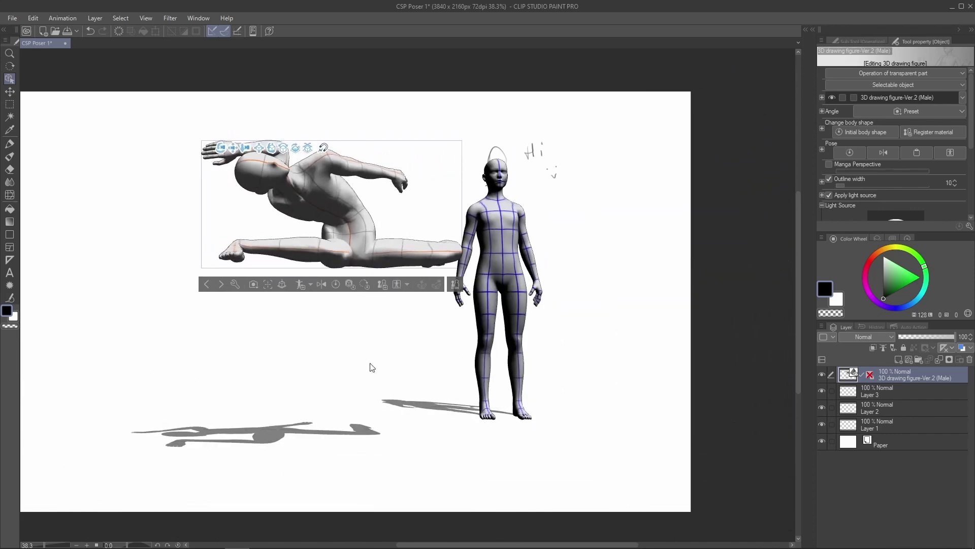
{"action": "left_click_drag", "start_coordinate": [372, 368], "coordinate": [300, 370]}
{"action": "left_click", "coordinate": [382, 215]}
{"action": "left_click_drag", "start_coordinate": [382, 214], "coordinate": [451, 395]}
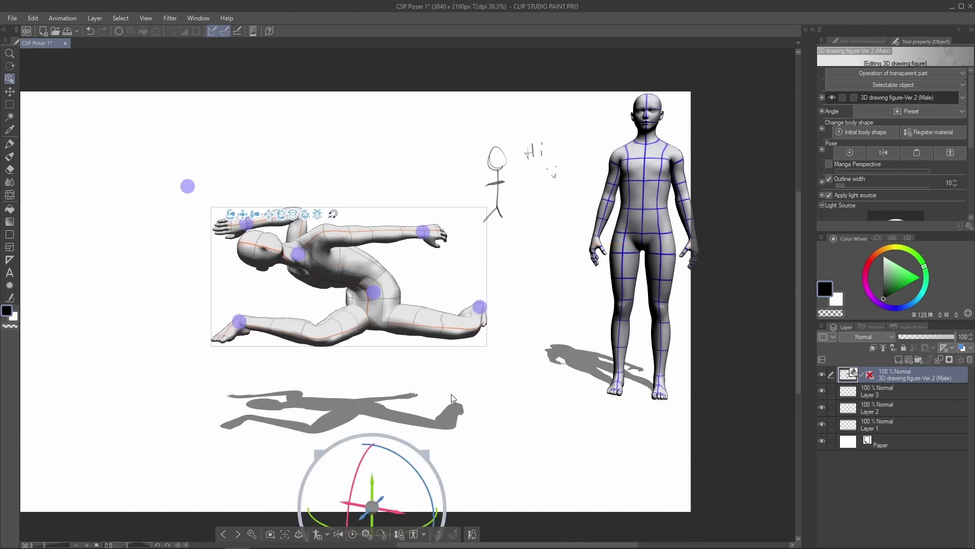
{"action": "key", "text": "ctrl+z"}
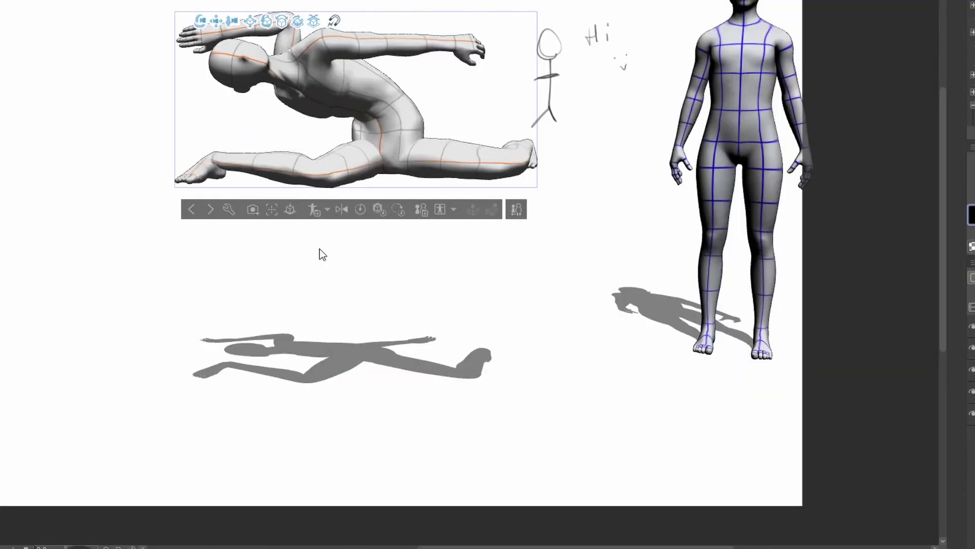
- Place the posed Ver.2 figure on the ground and flip its pose horizontally
{"action": "left_click", "coordinate": [386, 133]}
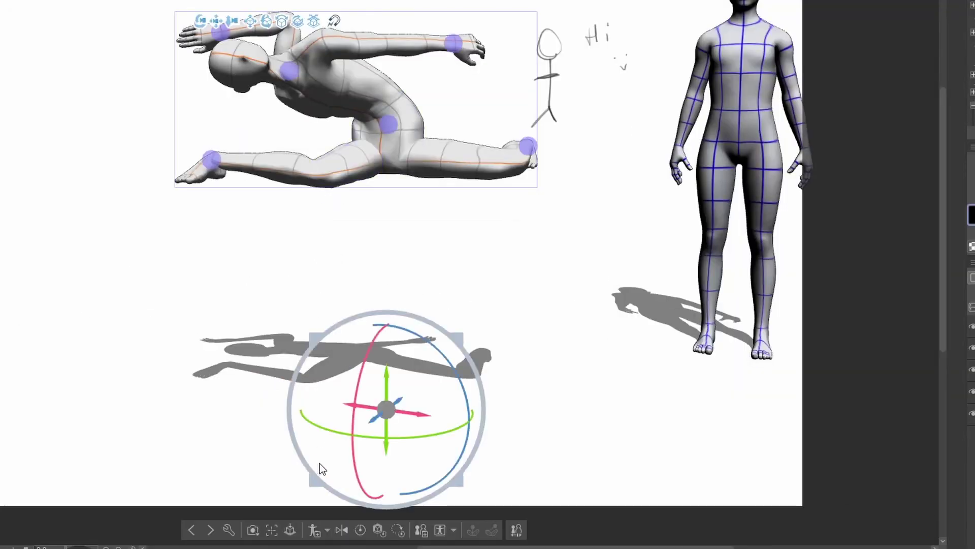
{"action": "left_click", "coordinate": [291, 532]}
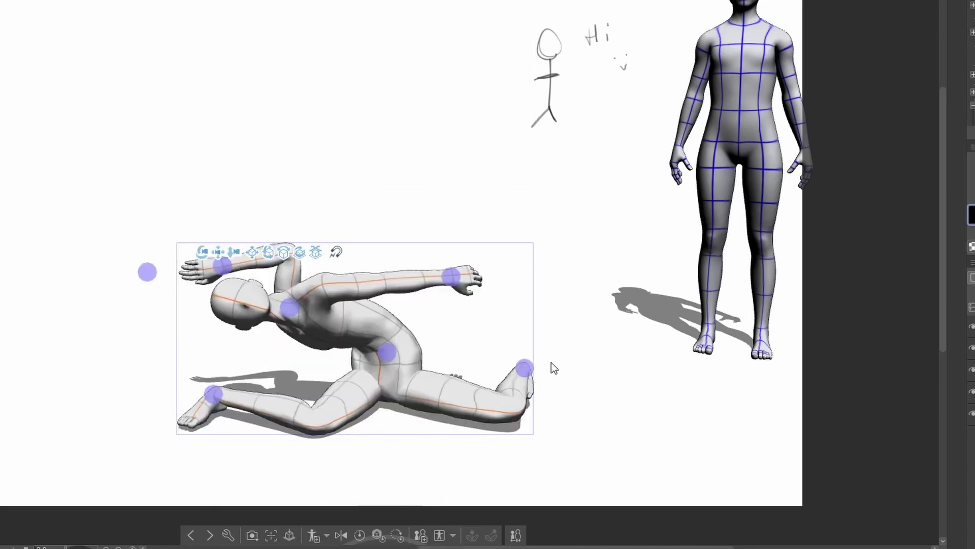
{"action": "left_click_drag", "start_coordinate": [550, 361], "coordinate": [229, 437]}
{"action": "left_click_drag", "start_coordinate": [137, 301], "coordinate": [405, 347]}
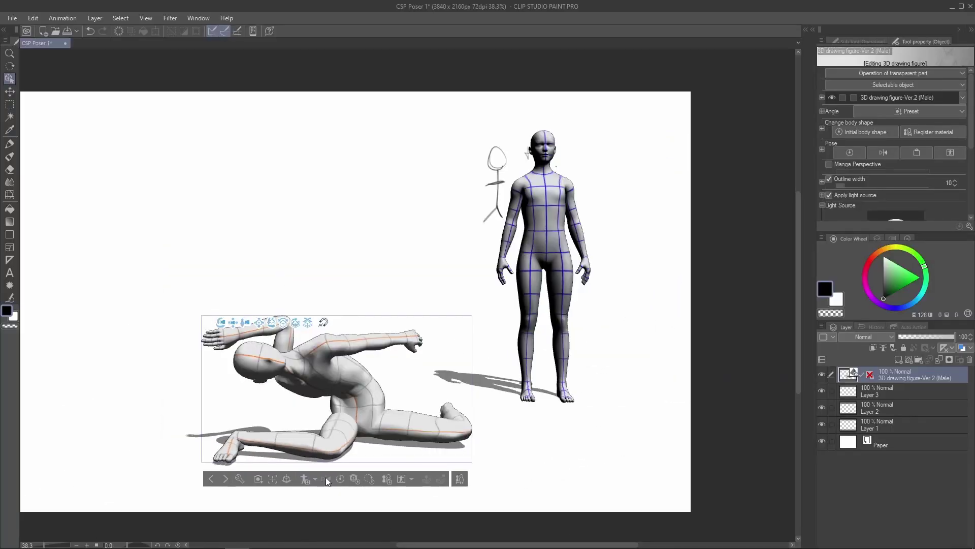
{"action": "left_click", "coordinate": [327, 479]}
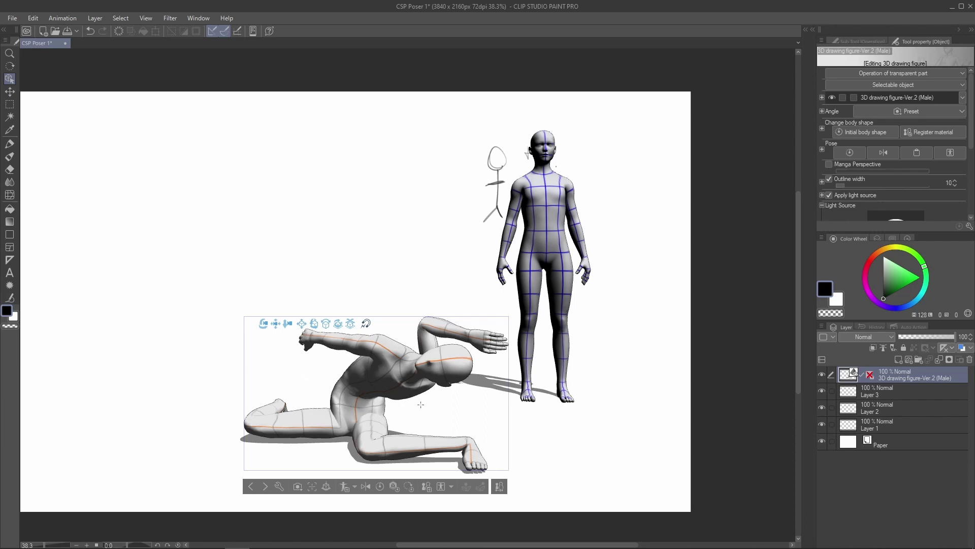
- Create a new raster layer and sketch a leaping stick figure with outstretched limbs in the canvas's empty upper-left area
{"action": "key", "text": "ctrl+shift+n"}
{"action": "key", "text": "b"}
{"action": "mouse_move", "coordinate": [205, 171]}
{"action": "left_mouse_down"}
{"action": "mouse_move", "coordinate": [225, 181]}
{"action": "mouse_move", "coordinate": [172, 246]}
{"action": "left_mouse_up"}
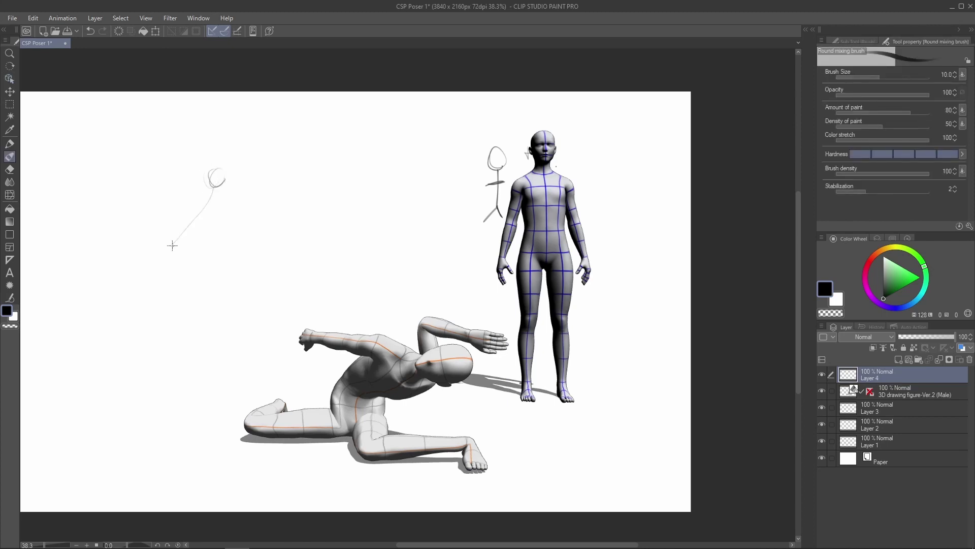
{"action": "left_click_drag", "start_coordinate": [213, 200], "coordinate": [264, 183]}
{"action": "mouse_move", "coordinate": [197, 205]}
{"action": "left_mouse_down"}
{"action": "mouse_move", "coordinate": [164, 233]}
{"action": "mouse_move", "coordinate": [253, 218]}
{"action": "mouse_move", "coordinate": [224, 257]}
{"action": "mouse_move", "coordinate": [107, 309]}
{"action": "left_mouse_up"}
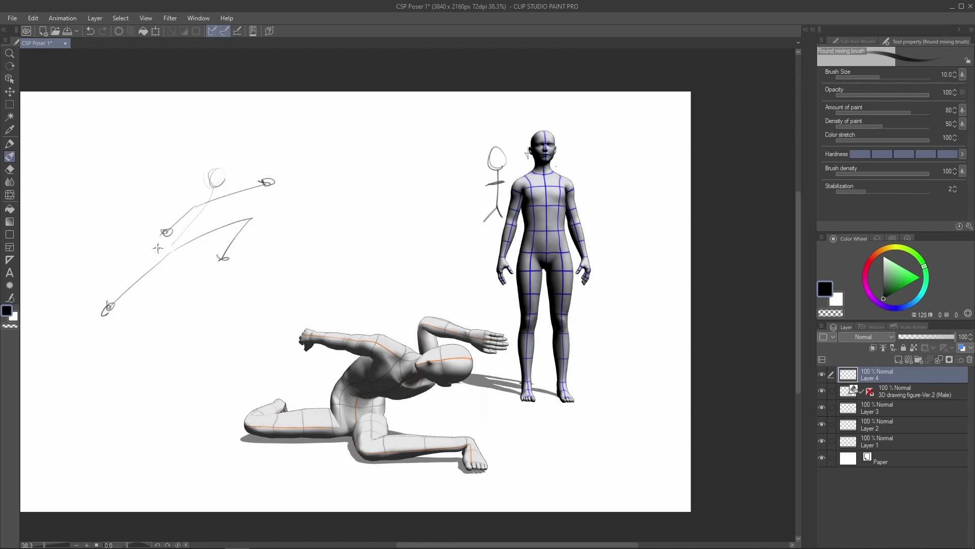
{"action": "mouse_move", "coordinate": [255, 140]}
{"action": "left_mouse_down"}
{"action": "mouse_move", "coordinate": [109, 325]}
{"action": "mouse_move", "coordinate": [256, 133]}
{"action": "left_mouse_up"}
{"action": "key", "text": "ctrl+z"}
{"action": "mouse_move", "coordinate": [376, 153]}
{"action": "left_mouse_down"}
{"action": "mouse_move", "coordinate": [450, 157]}
{"action": "mouse_move", "coordinate": [375, 149]}
{"action": "left_mouse_up"}
{"action": "key", "text": "ctrl+z"}
- Flip the stick-figure sketch horizontally and move it towards the middle of the canvas, and undo the transformation
{"action": "key", "text": "ctrl+t"}
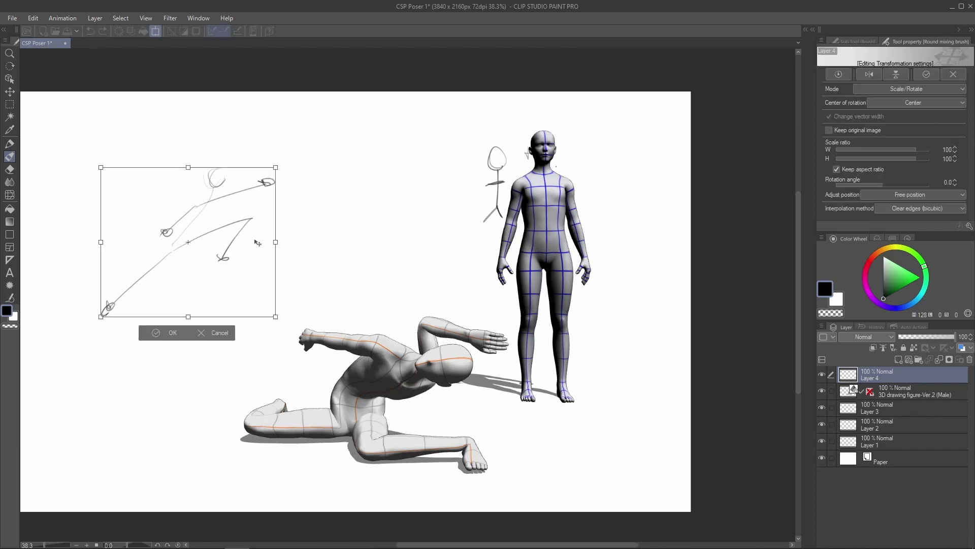
{"action": "right_click", "coordinate": [257, 239]}
{"action": "left_click", "coordinate": [284, 382]}
{"action": "left_click_drag", "start_coordinate": [243, 255], "coordinate": [433, 255]}
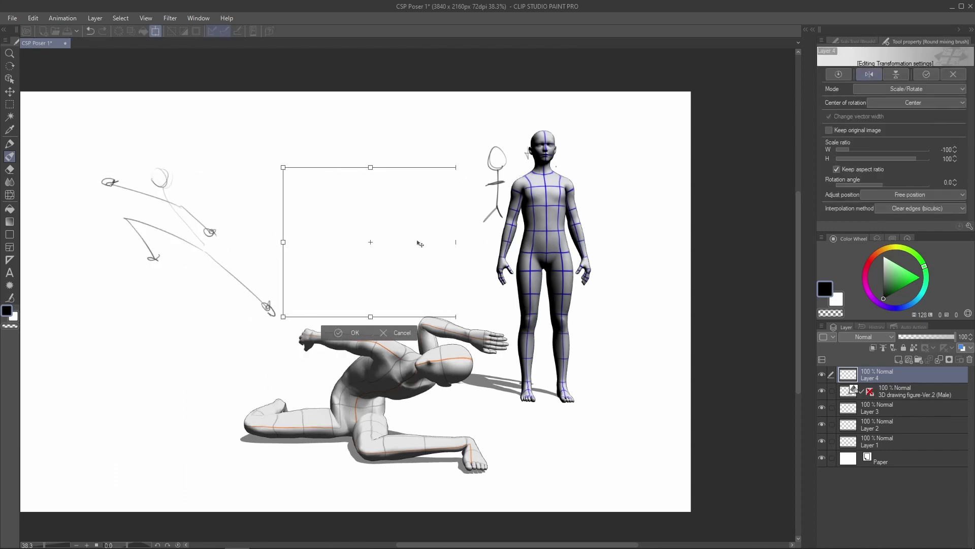
{"action": "key", "text": "Return"}
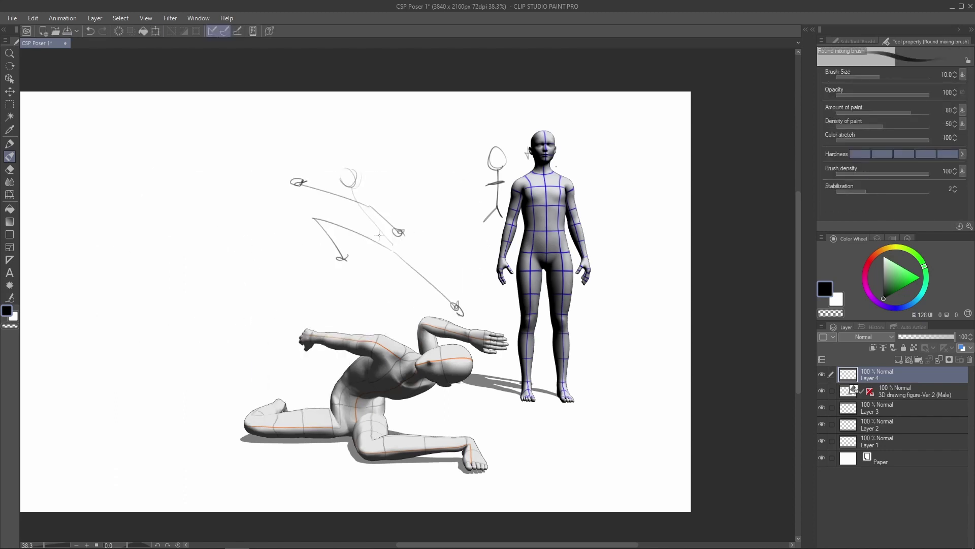
{"action": "key", "text": "ctrl+z"}
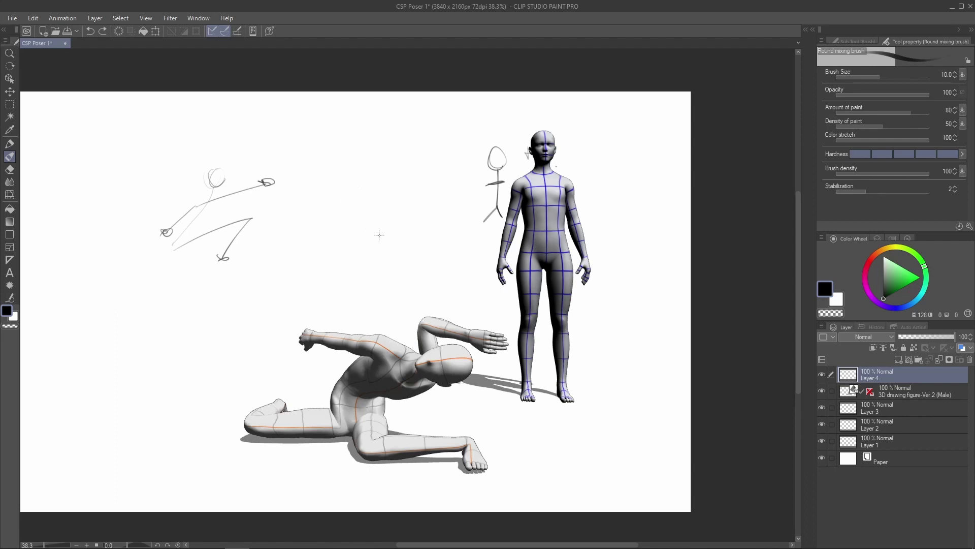
{"action": "key", "text": "ctrl+y"}
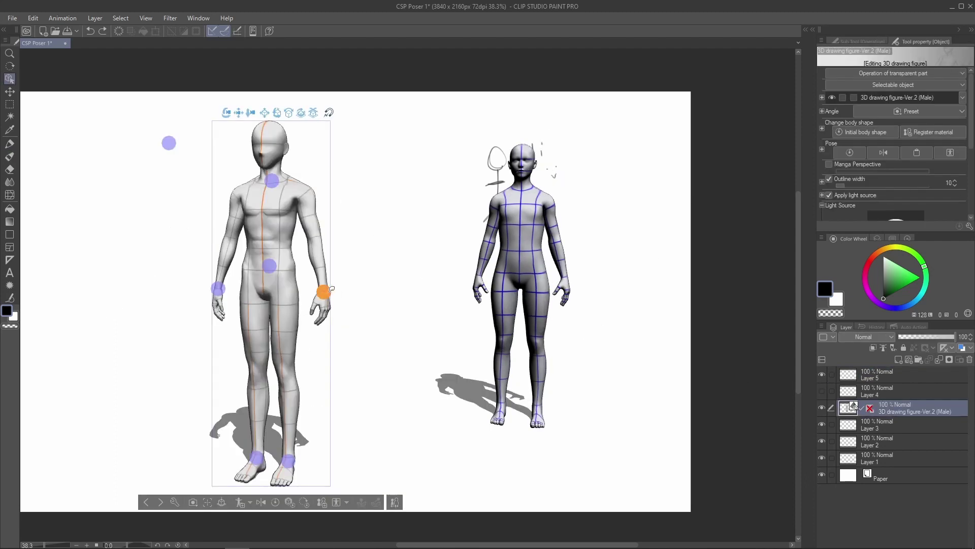
- Raise both arms of the standing Ver.2 figure out to the sides and lock its left shoulder joint
{"action": "left_click_drag", "start_coordinate": [332, 289], "coordinate": [375, 233]}
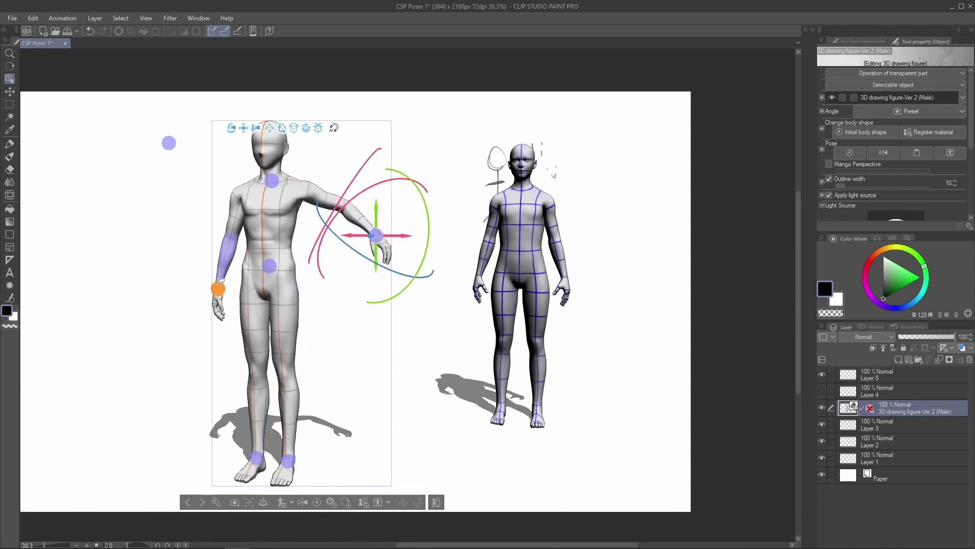
{"action": "left_click_drag", "start_coordinate": [221, 281], "coordinate": [183, 260]}
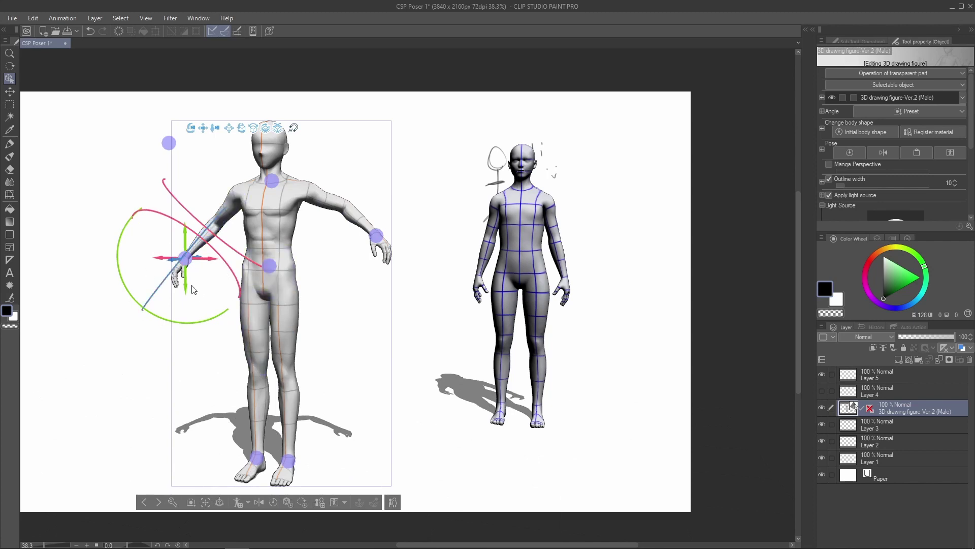
{"action": "left_click", "coordinate": [326, 200]}
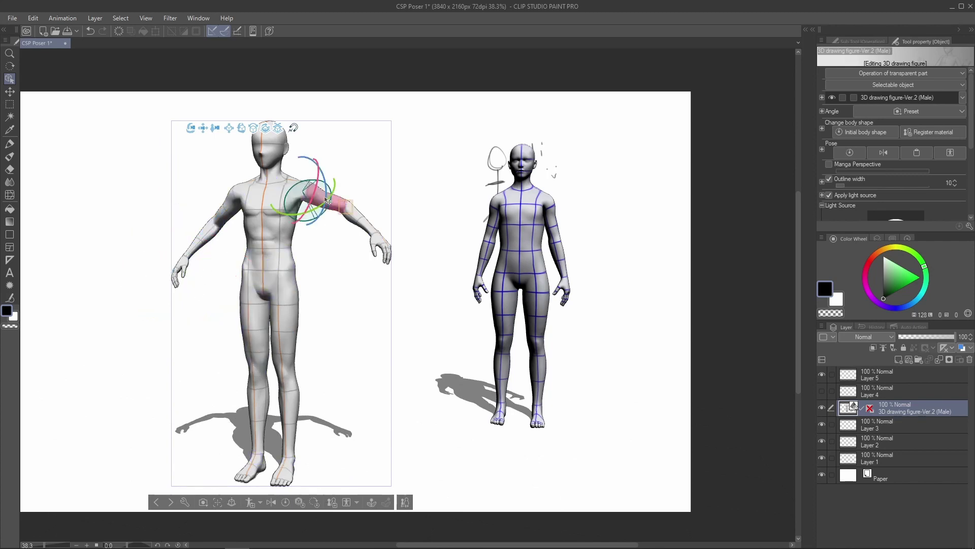
{"action": "left_click", "coordinate": [298, 195]}
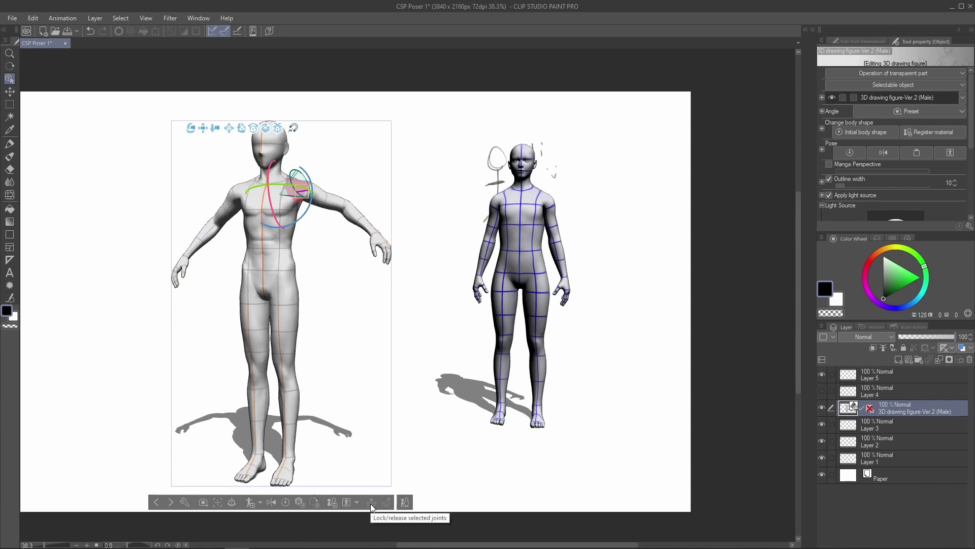
{"action": "left_click", "coordinate": [371, 504]}
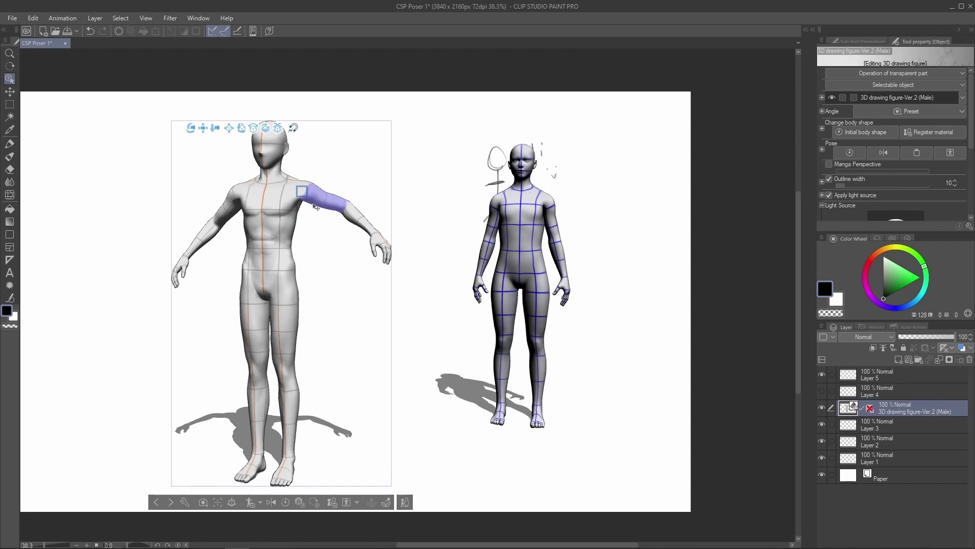
- Pull the standing Ver.2 figure's left hand inward with its shoulder locked, and release all locked joints
{"action": "left_click", "coordinate": [382, 232]}
{"action": "mouse_move", "coordinate": [382, 232]}
{"action": "left_mouse_down"}
{"action": "mouse_move", "coordinate": [383, 208]}
{"action": "mouse_move", "coordinate": [349, 150]}
{"action": "mouse_move", "coordinate": [367, 224]}
{"action": "mouse_move", "coordinate": [338, 257]}
{"action": "mouse_move", "coordinate": [311, 265]}
{"action": "mouse_move", "coordinate": [333, 272]}
{"action": "mouse_move", "coordinate": [365, 236]}
{"action": "mouse_move", "coordinate": [370, 209]}
{"action": "mouse_move", "coordinate": [347, 266]}
{"action": "mouse_move", "coordinate": [329, 272]}
{"action": "mouse_move", "coordinate": [356, 226]}
{"action": "mouse_move", "coordinate": [369, 237]}
{"action": "left_mouse_up"}
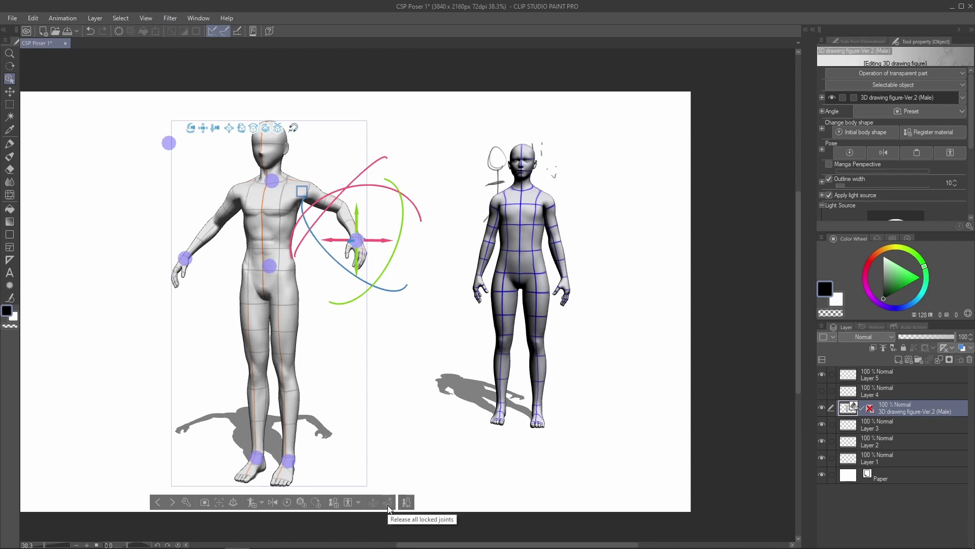
{"action": "left_click_drag", "start_coordinate": [366, 372], "coordinate": [388, 431]}
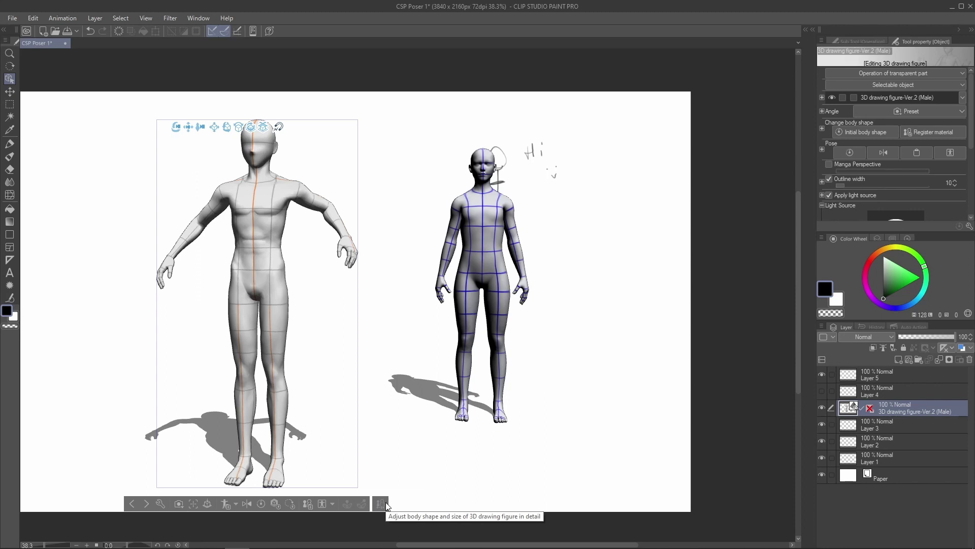
- Open the Ver.2 figure's detailed body shape settings, try nudging its full-body physique, and reset it to the default
{"action": "left_click", "coordinate": [381, 503]}
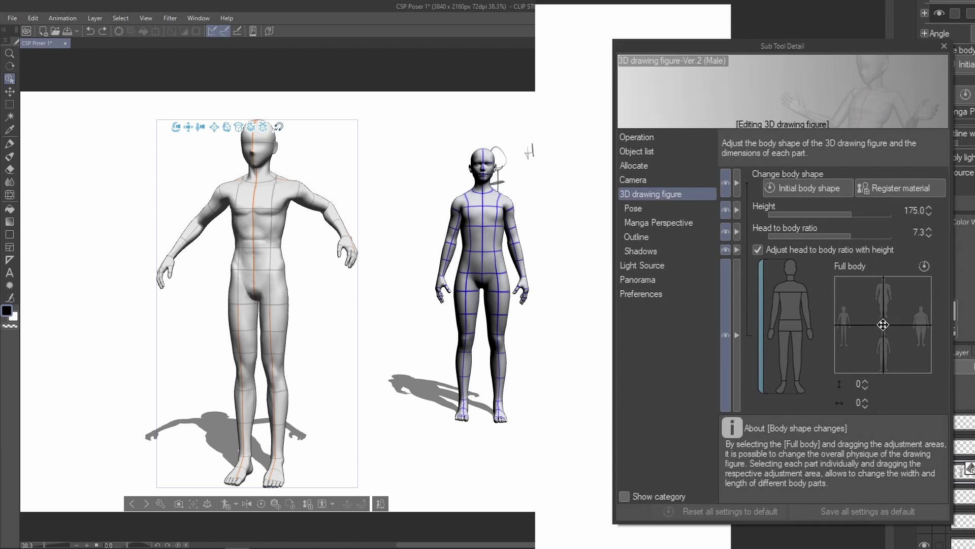
{"action": "mouse_move", "coordinate": [882, 324]}
{"action": "left_mouse_down"}
{"action": "mouse_move", "coordinate": [842, 325]}
{"action": "mouse_move", "coordinate": [883, 323]}
{"action": "left_mouse_up"}
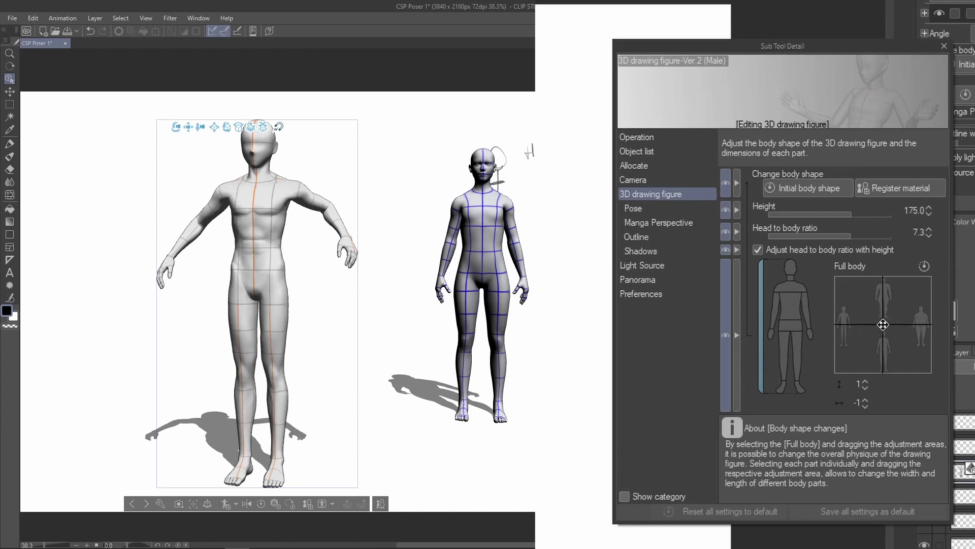
{"action": "left_click", "coordinate": [883, 274]}
{"action": "left_click", "coordinate": [924, 266]}
- Try a full-body physique of -50 vertically on the Ver.2 figure, and undo the change
{"action": "left_click_drag", "start_coordinate": [853, 298], "coordinate": [885, 326]}
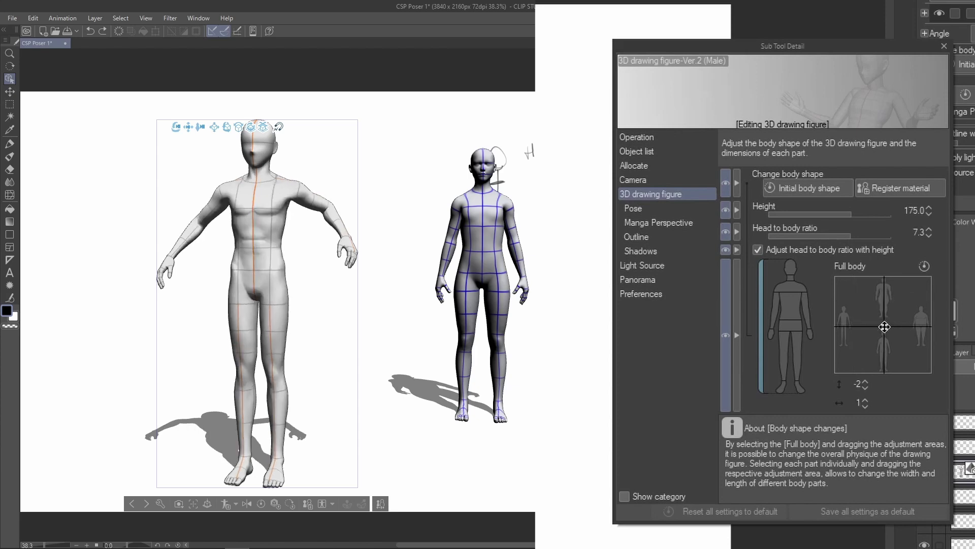
{"action": "left_click_drag", "start_coordinate": [908, 348], "coordinate": [884, 371]}
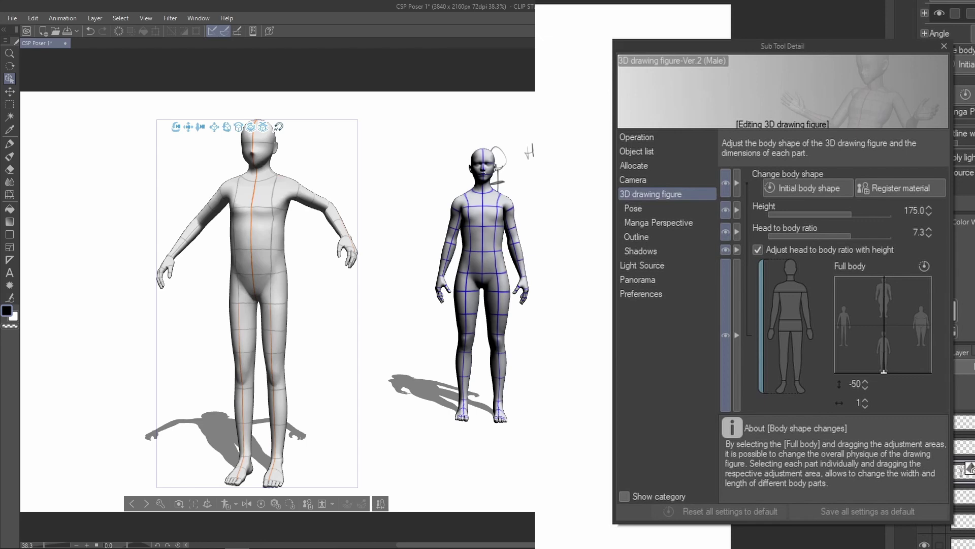
{"action": "key", "text": "ctrl+z"}
- Set the Ver.2 figure's height to 213.5 and widen its shoulders to 28
{"action": "left_click_drag", "start_coordinate": [852, 212], "coordinate": [873, 209]}
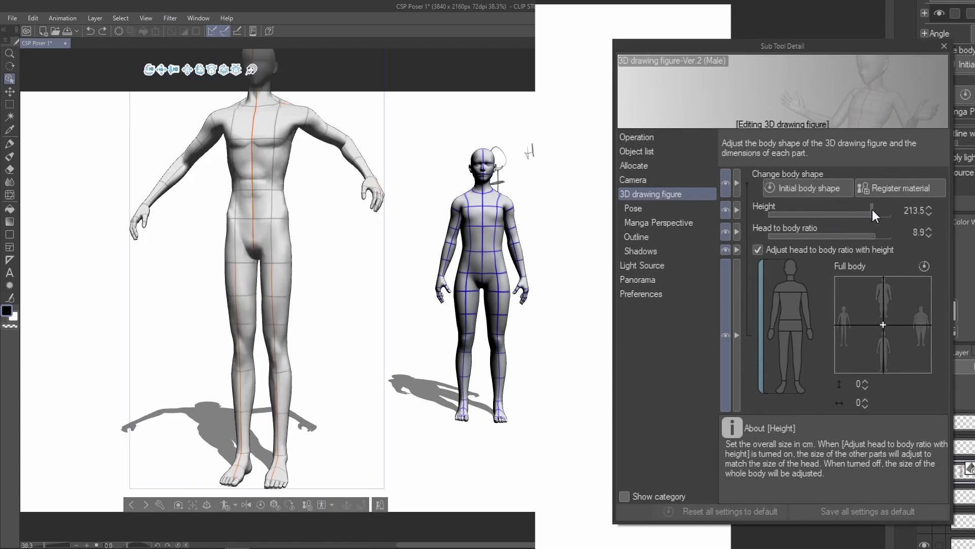
{"action": "left_click_drag", "start_coordinate": [386, 244], "coordinate": [336, 319]}
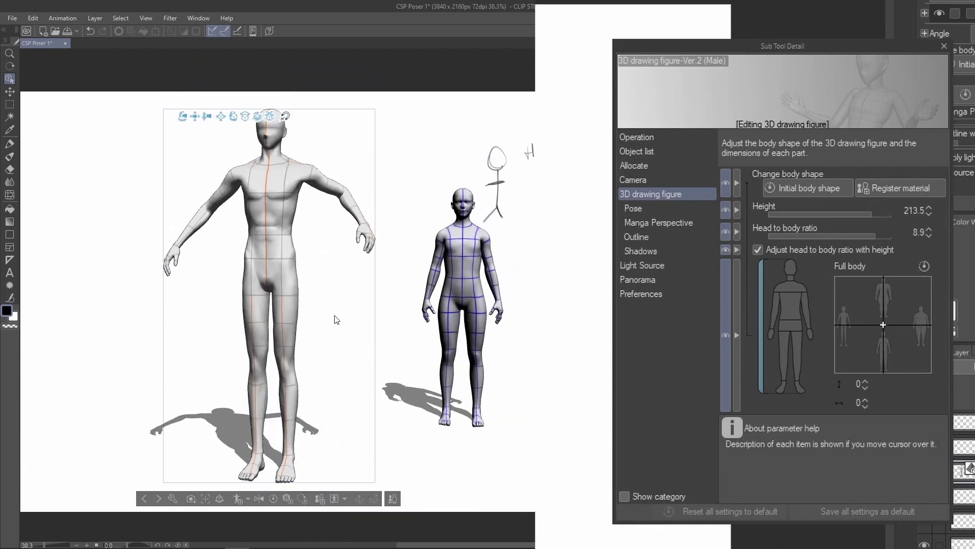
{"action": "left_click", "coordinate": [790, 267]}
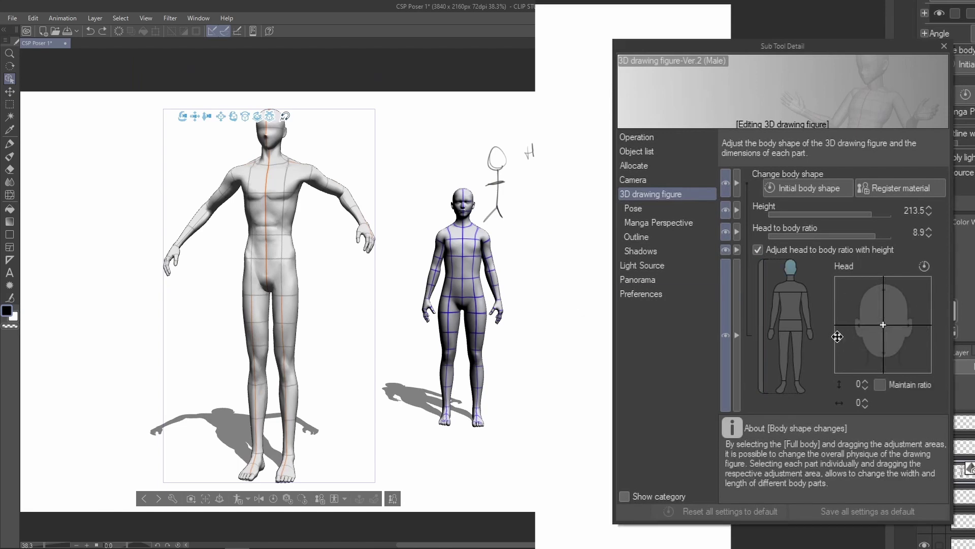
{"action": "left_click", "coordinate": [792, 305]}
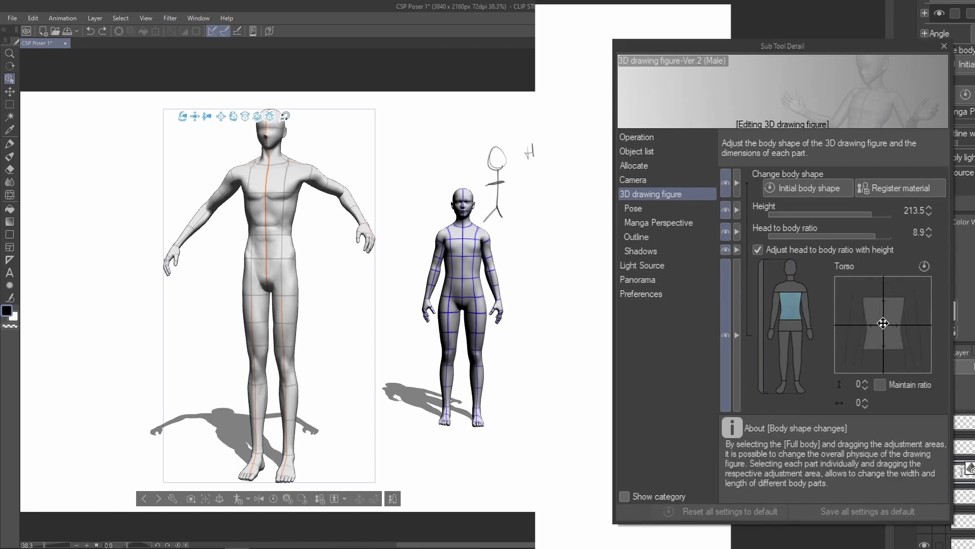
{"action": "left_click", "coordinate": [793, 283]}
{"action": "left_click_drag", "start_coordinate": [879, 323], "coordinate": [911, 324]}
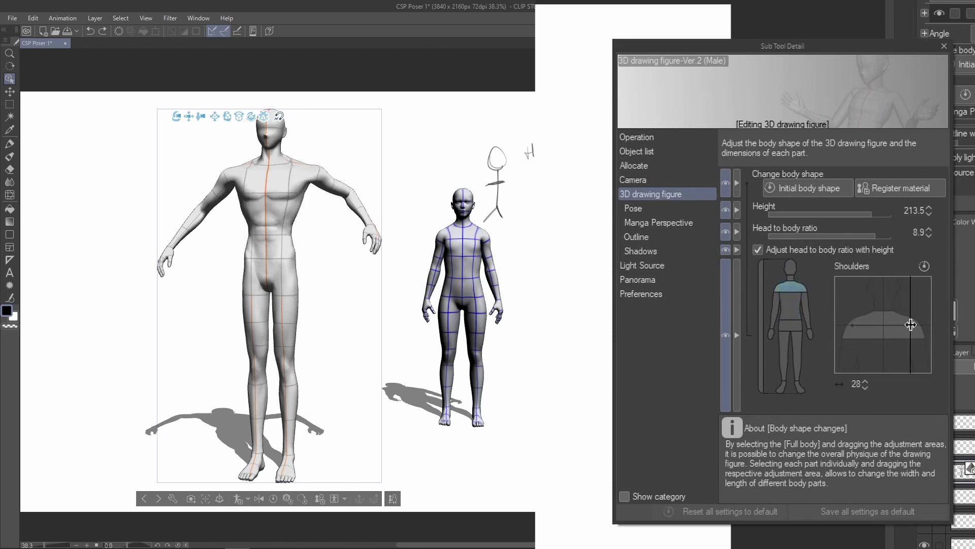
- Narrow the Ver.2 figure's waist to -17
{"action": "left_click", "coordinate": [788, 324]}
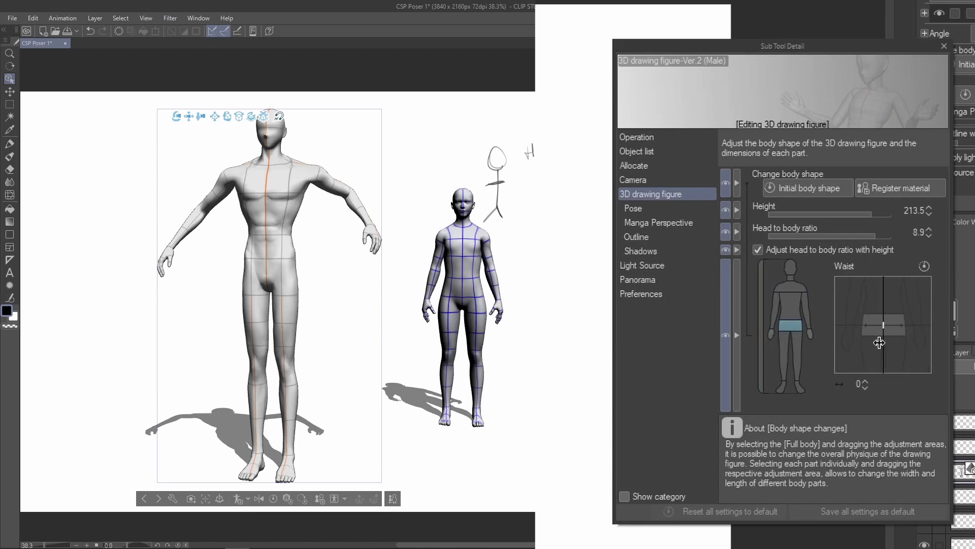
{"action": "left_click_drag", "start_coordinate": [882, 322], "coordinate": [867, 325]}
{"action": "mouse_move", "coordinate": [337, 285]}
{"action": "left_mouse_down"}
{"action": "mouse_move", "coordinate": [460, 295]}
{"action": "mouse_move", "coordinate": [326, 283]}
{"action": "left_mouse_up"}
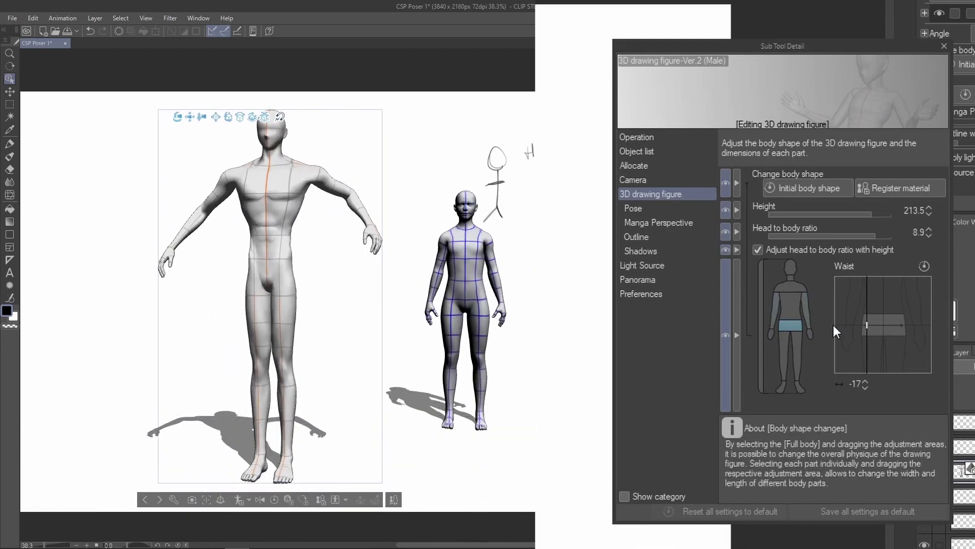
{"action": "left_click", "coordinate": [834, 325]}
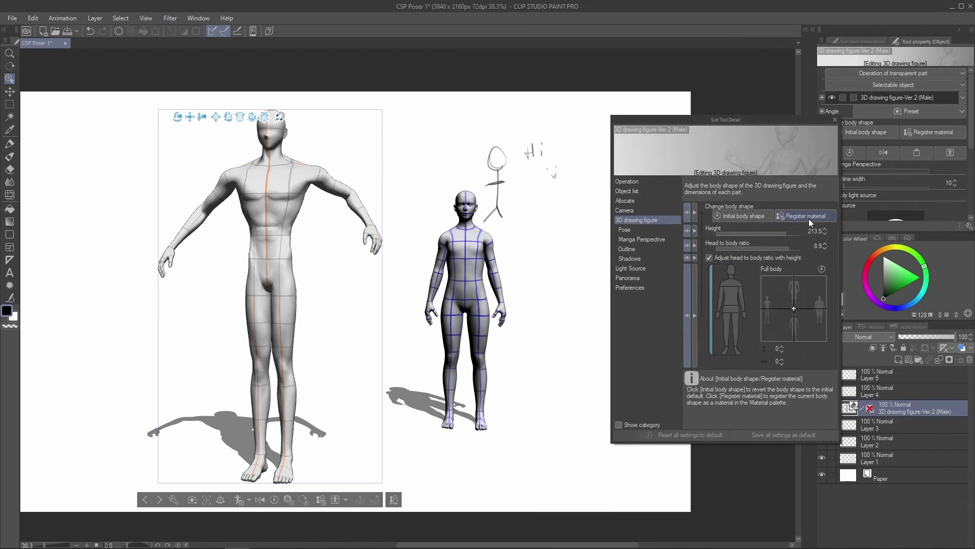
- Register the current body shape as a material named "Body Builder Triangle dude" in the Download folder
{"action": "left_click", "coordinate": [808, 217]}
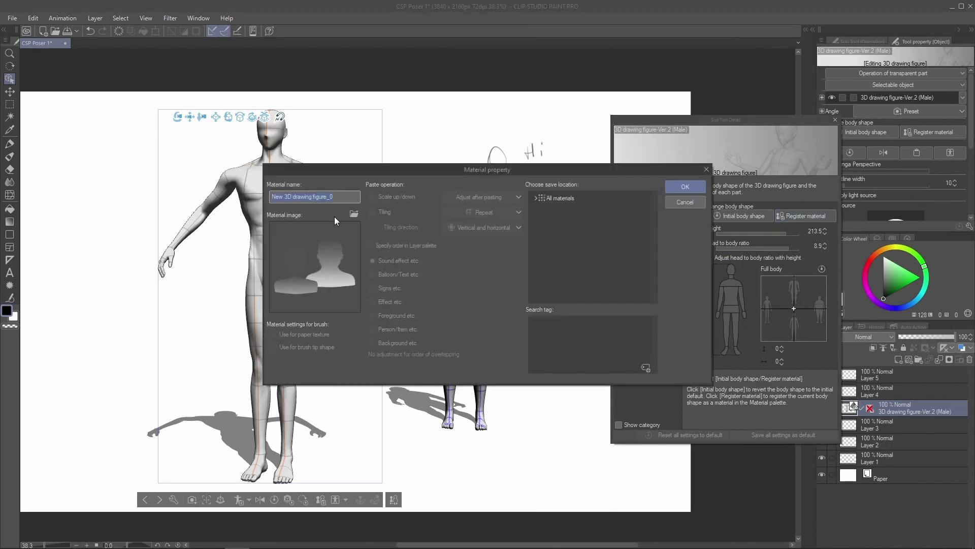
{"action": "type", "text": "Body Builder Triangle dude"}
{"action": "left_click", "coordinate": [535, 198]}
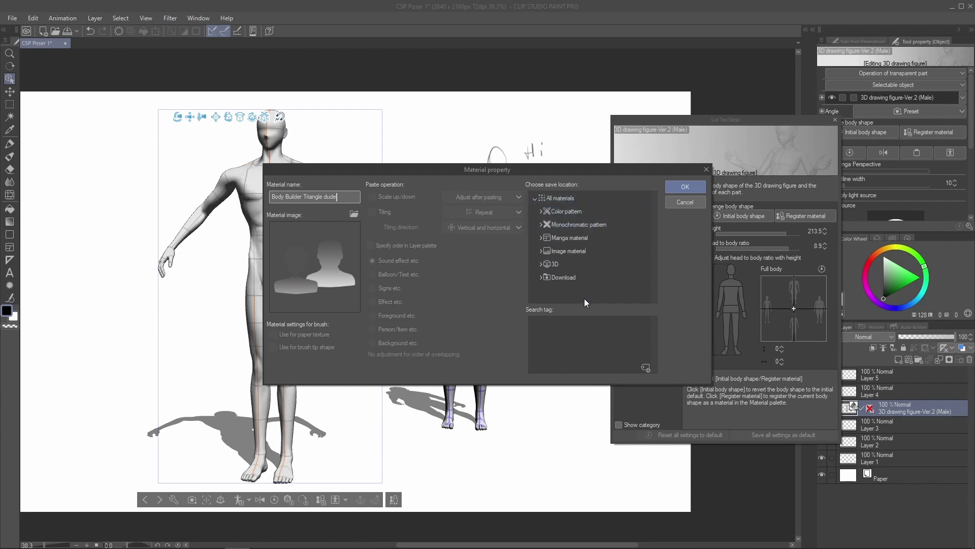
{"action": "left_click", "coordinate": [551, 279]}
{"action": "left_click", "coordinate": [678, 184]}
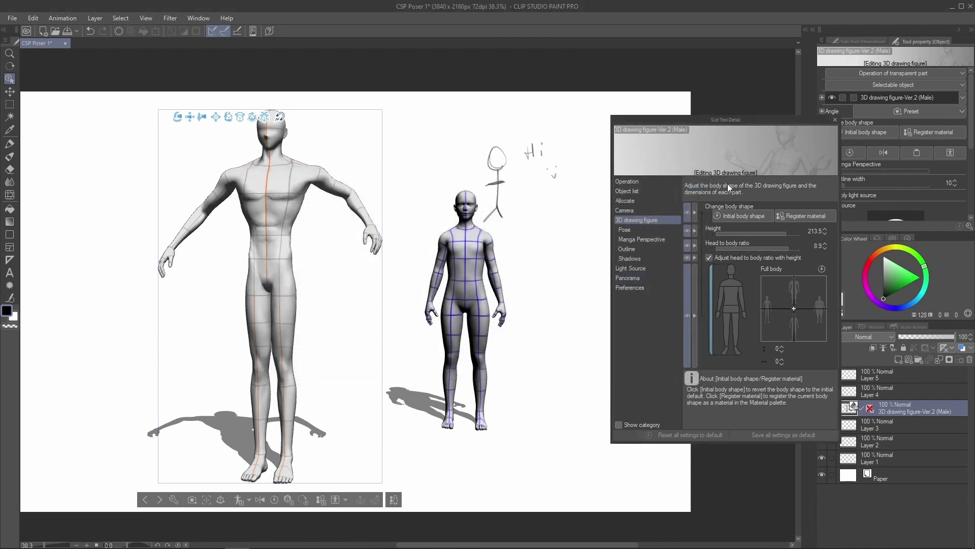
- Find the "Body Builder Triangle dude" material in the Download folder and apply it to the blue-lined figure
{"action": "left_click", "coordinate": [812, 29]}
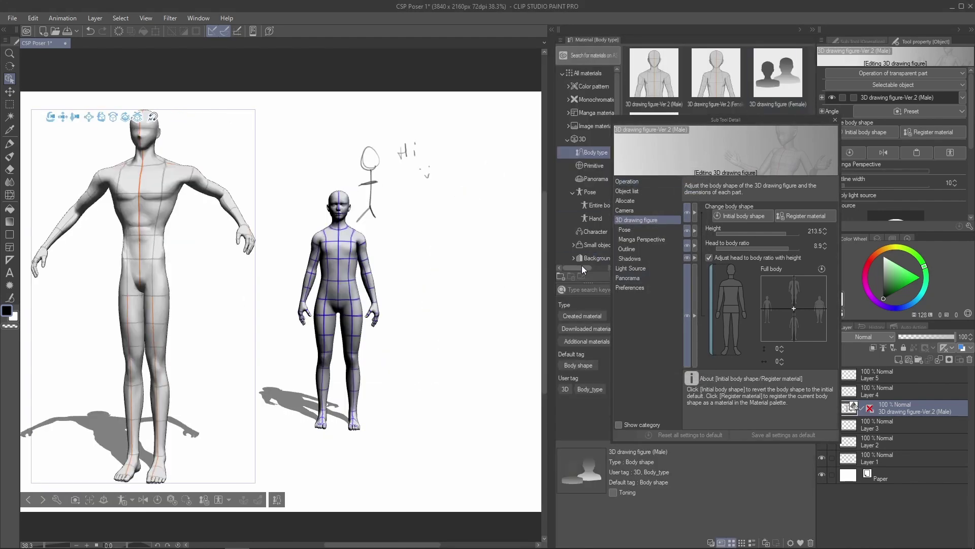
{"action": "scroll", "coordinate": [583, 261], "scroll_direction": "down", "scroll_amount": 2}
{"action": "left_click", "coordinate": [590, 244]}
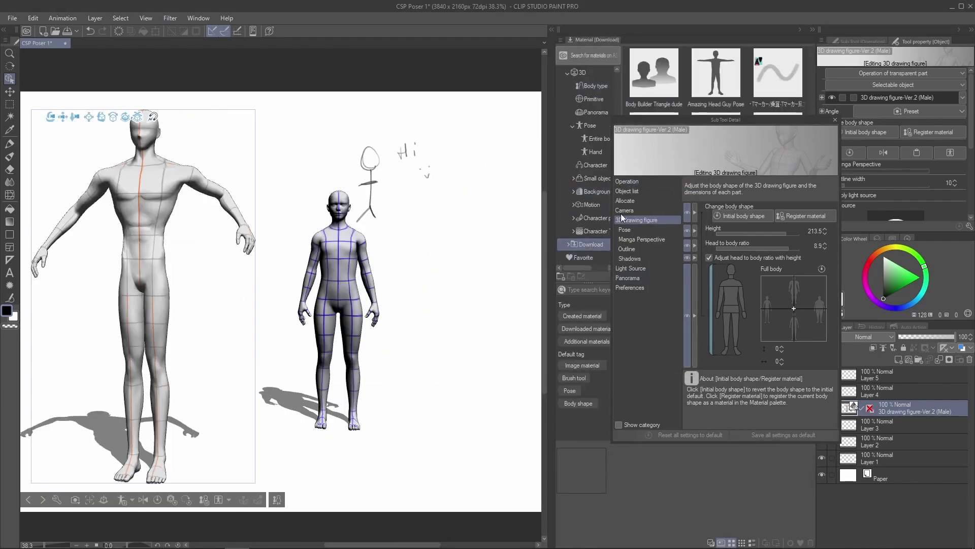
{"action": "left_click", "coordinate": [835, 120]}
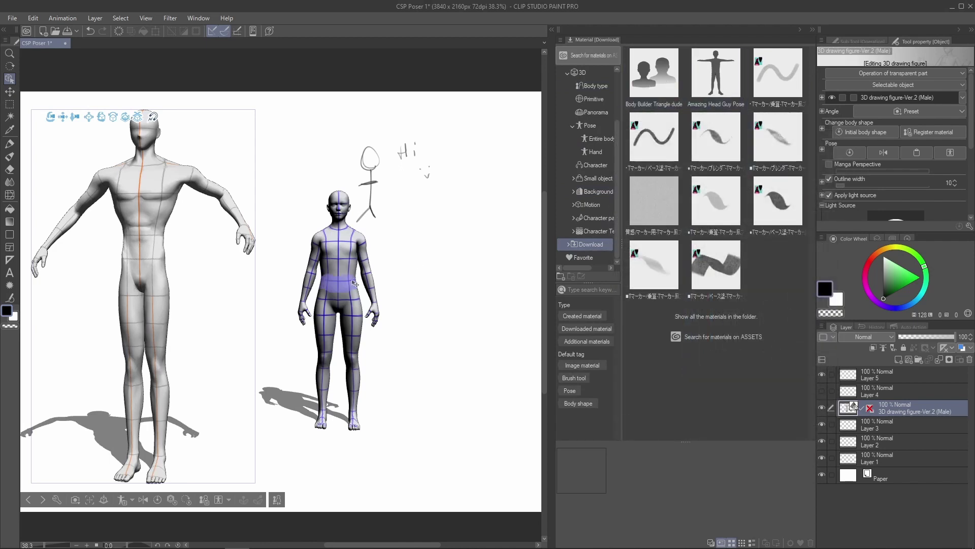
{"action": "left_click", "coordinate": [340, 267]}
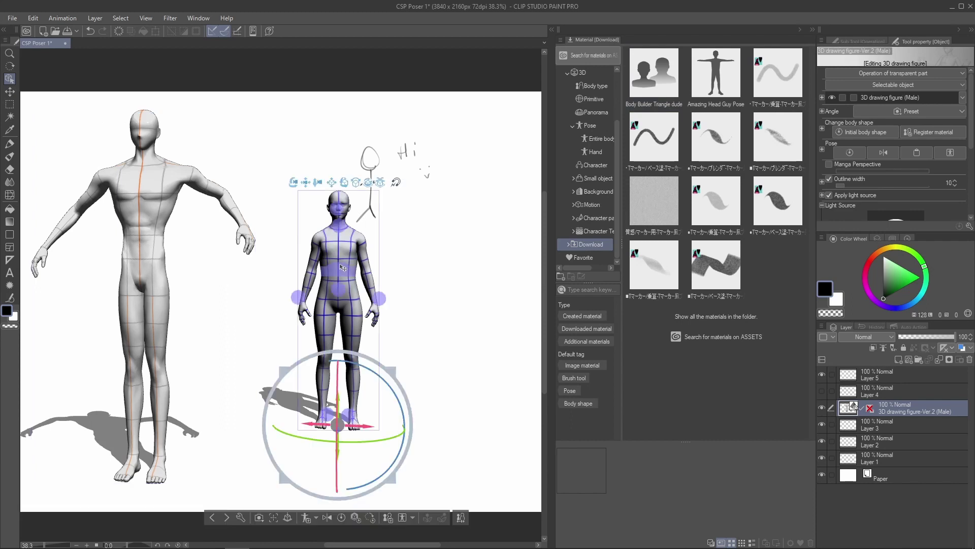
{"action": "left_click_drag", "start_coordinate": [654, 74], "coordinate": [341, 276]}
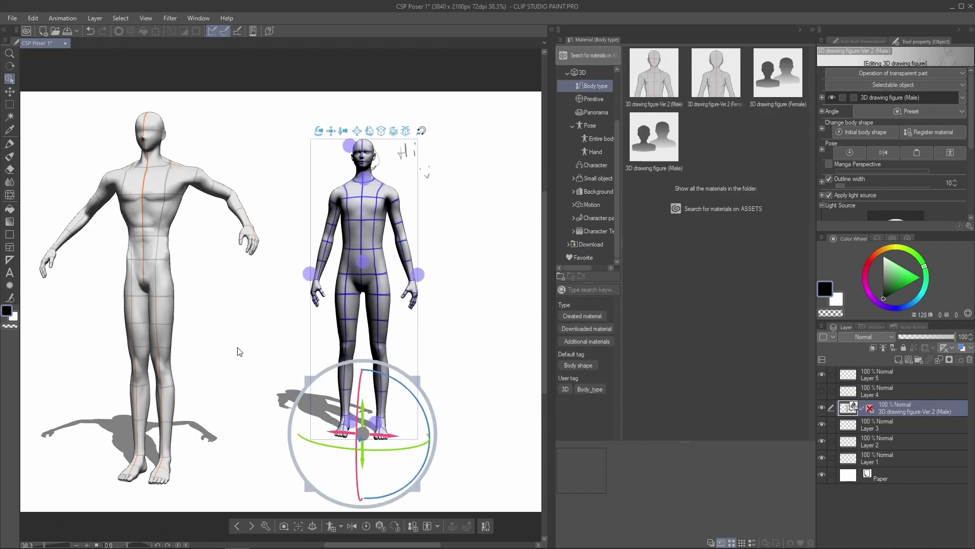
- Examine the blue-lined figure's height and head-to-body ratio in its detailed body shape settings, and close them
{"action": "left_click", "coordinate": [379, 292]}
{"action": "left_click", "coordinate": [488, 456]}
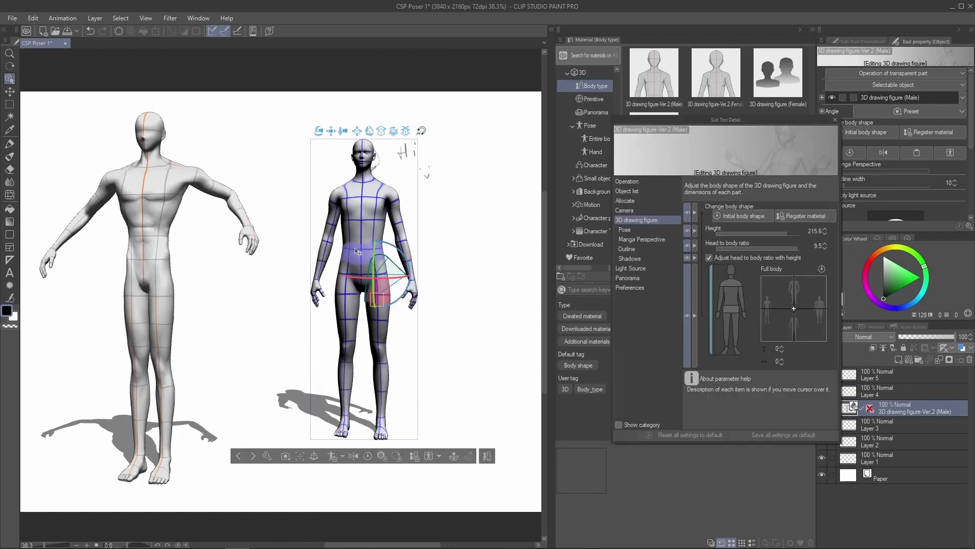
{"action": "left_click", "coordinate": [835, 121]}
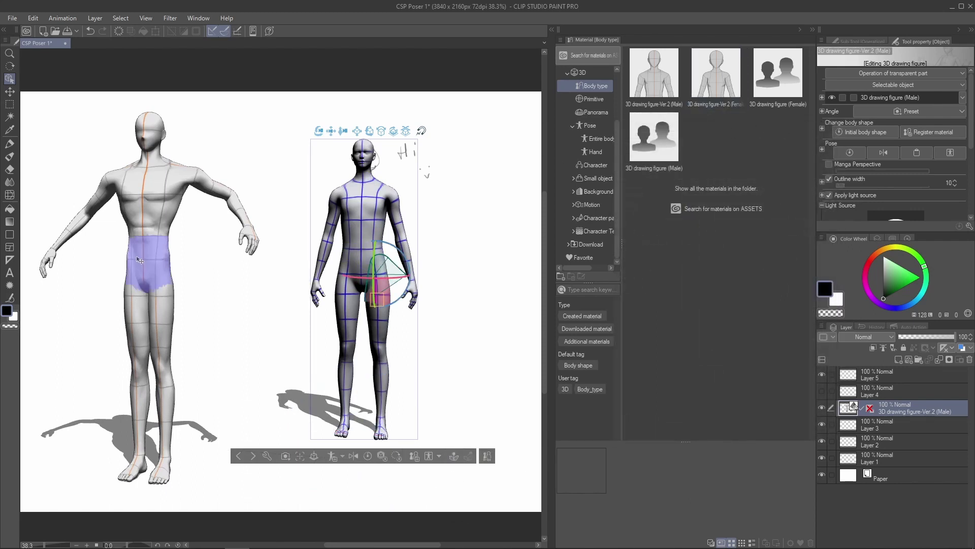
- Reopen the blue-lined figure's body shape settings and set its full-body physique to 50 vertically and -2 horizontally
{"action": "left_click", "coordinate": [148, 232]}
{"action": "double_click", "coordinate": [662, 82]}
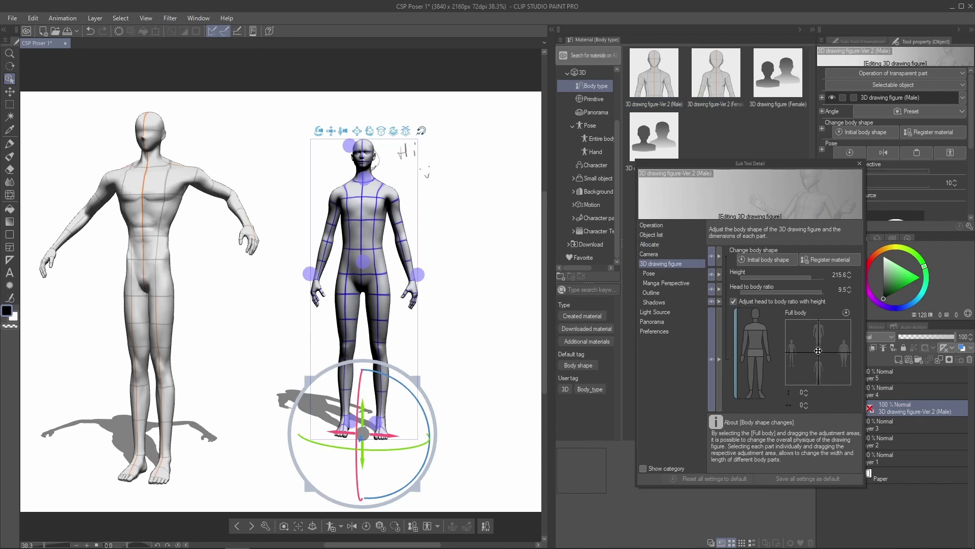
{"action": "mouse_move", "coordinate": [819, 351]}
{"action": "left_mouse_down"}
{"action": "mouse_move", "coordinate": [837, 333]}
{"action": "mouse_move", "coordinate": [816, 321]}
{"action": "left_mouse_up"}
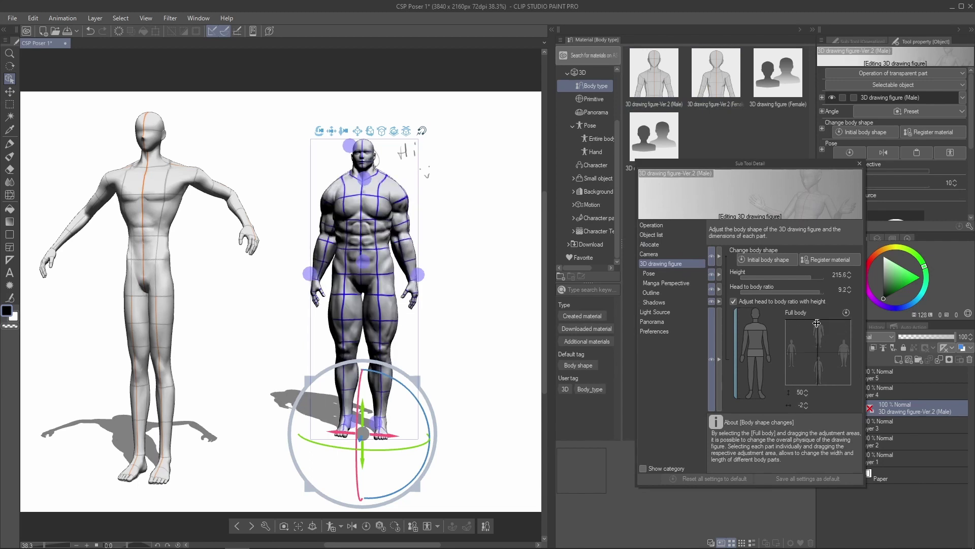
- Set the Ver.2 figure's full-body physique to 50 vertically and 2 horizontally, and close the body shape settings
{"action": "left_click", "coordinate": [163, 234]}
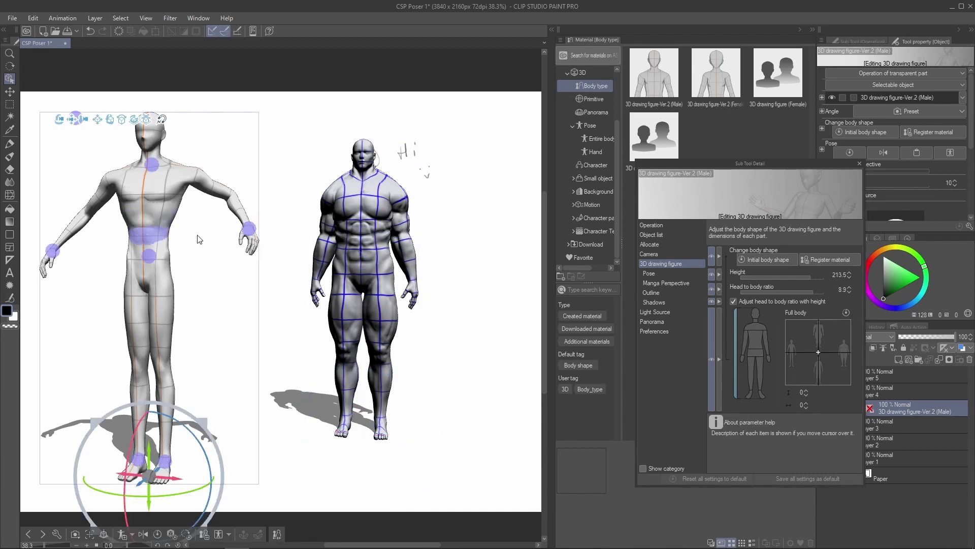
{"action": "left_click_drag", "start_coordinate": [819, 350], "coordinate": [820, 320]}
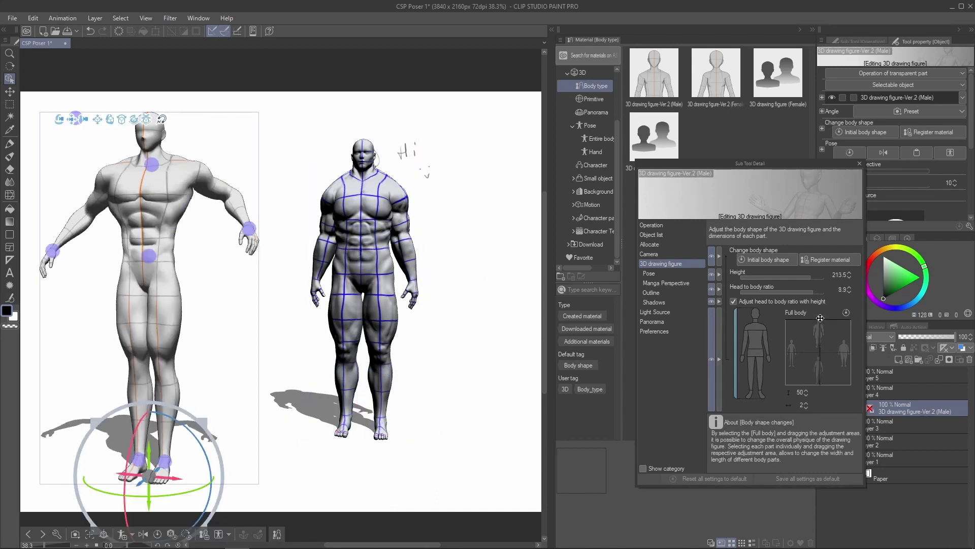
{"action": "right_click_drag", "start_coordinate": [296, 308], "coordinate": [341, 325]}
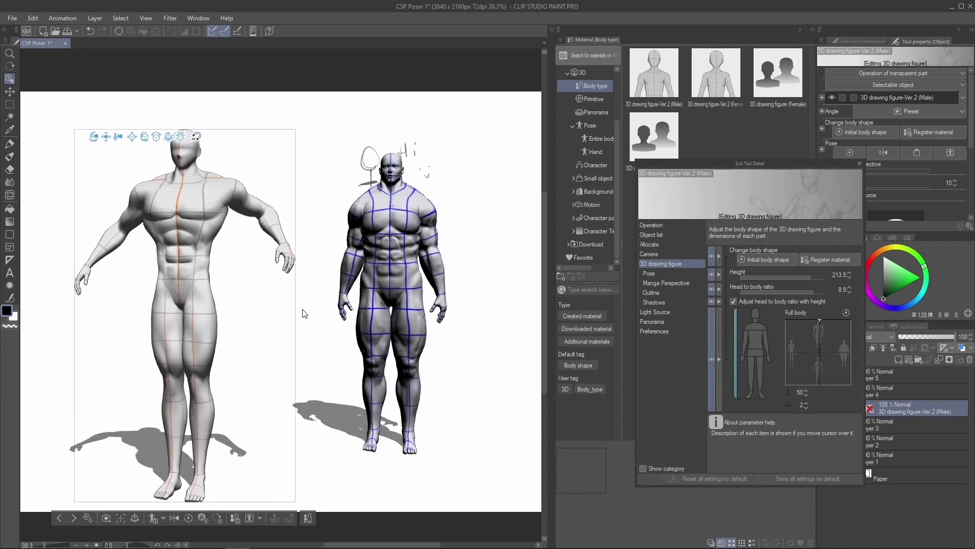
{"action": "scroll", "coordinate": [307, 314], "scroll_direction": "up", "scroll_amount": 5}
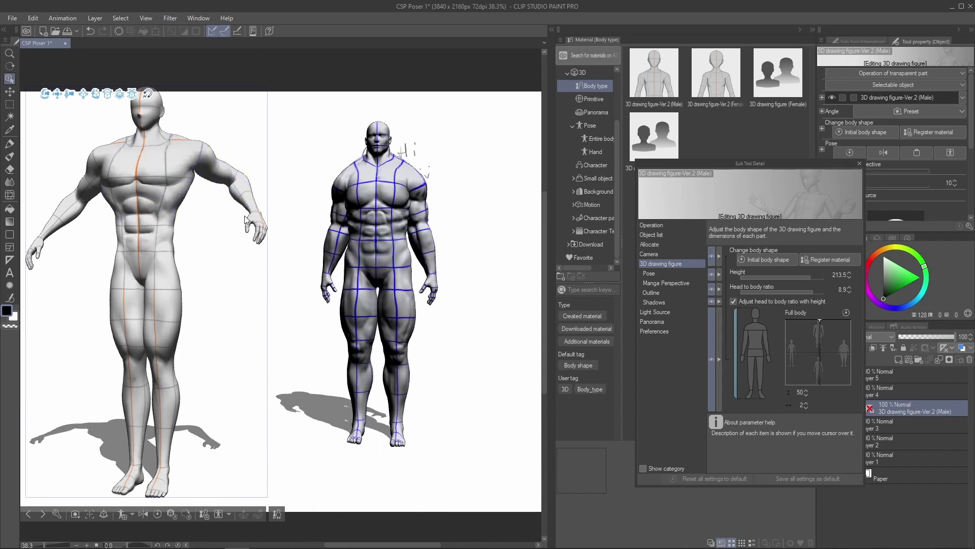
{"action": "left_click", "coordinate": [860, 163]}
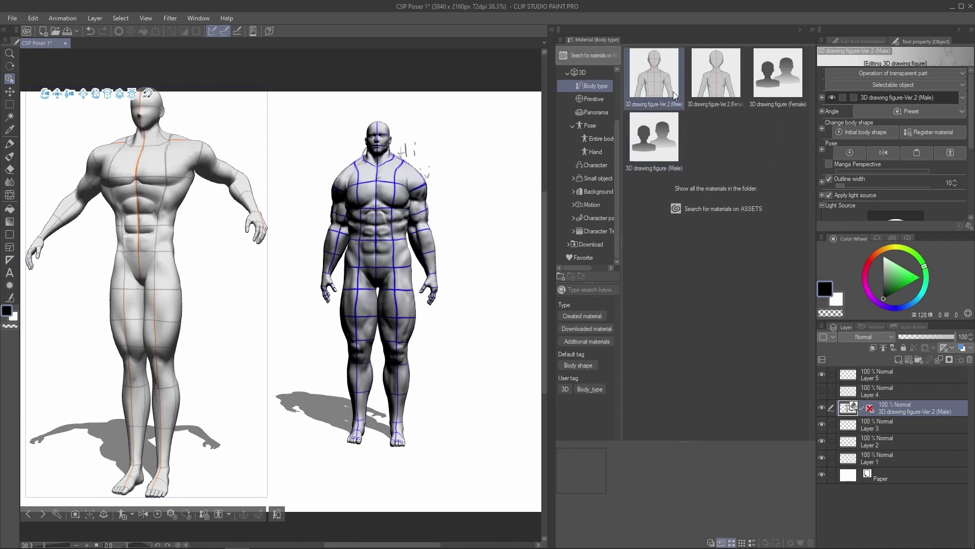
- Show the 3D Character materials, and spread the Ver.2 figure's legs into a wide, bent-knee pose by raising both feet outward
{"action": "left_click", "coordinate": [594, 165]}
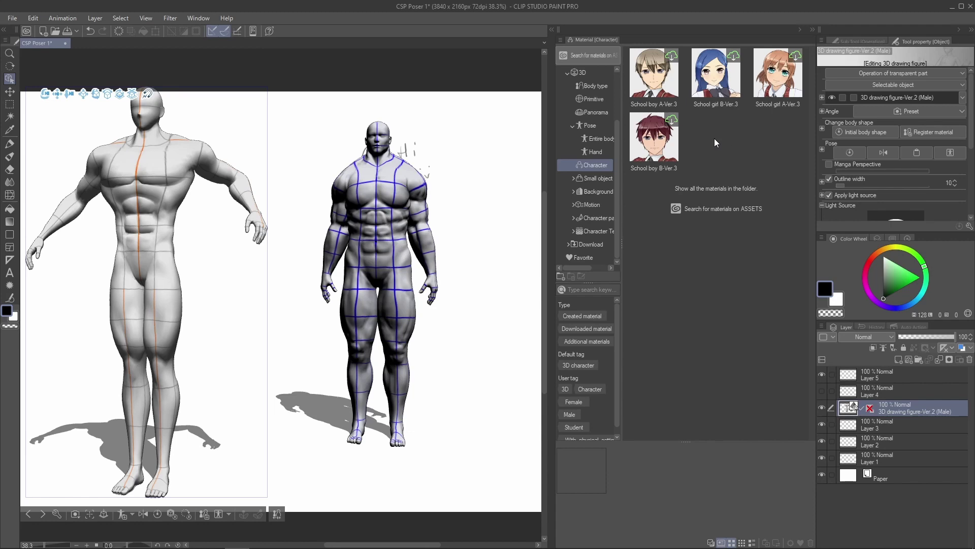
{"action": "left_click", "coordinate": [249, 457]}
{"action": "left_click_drag", "start_coordinate": [249, 458], "coordinate": [323, 392]}
{"action": "left_click", "coordinate": [223, 479]}
{"action": "left_click_drag", "start_coordinate": [224, 479], "coordinate": [180, 377]}
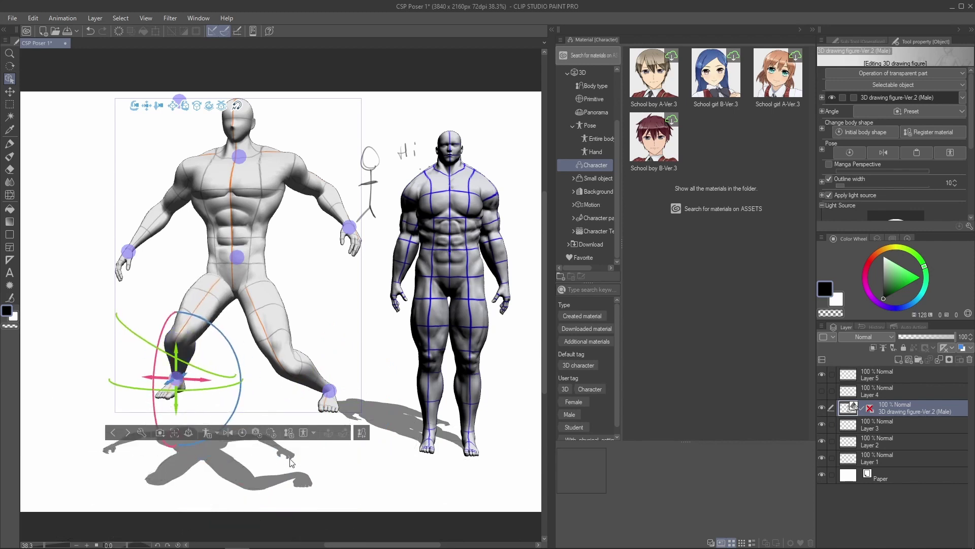
- Register the Ver.2 figure's full-body pose as a material named New pose_0
{"action": "left_click", "coordinate": [216, 432]}
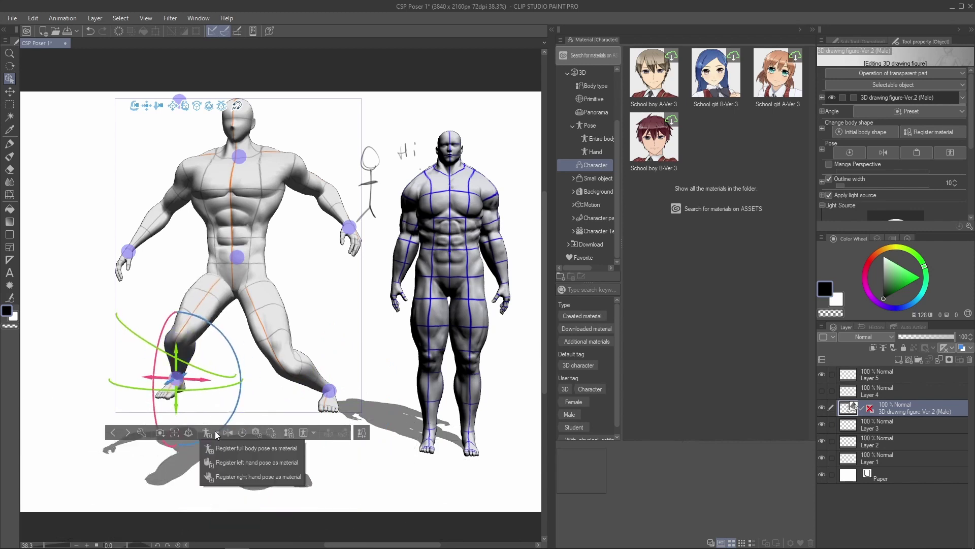
{"action": "left_click", "coordinate": [241, 450]}
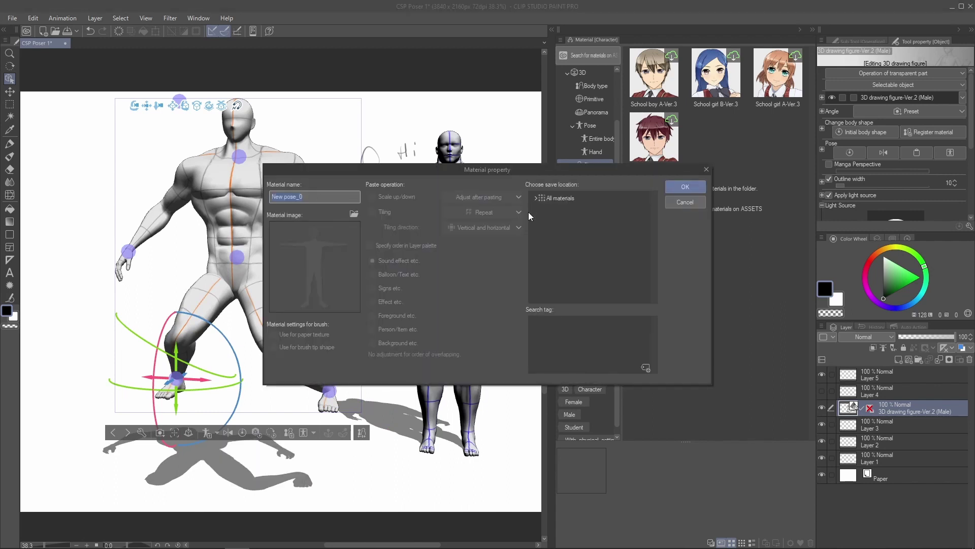
{"action": "left_click", "coordinate": [685, 187]}
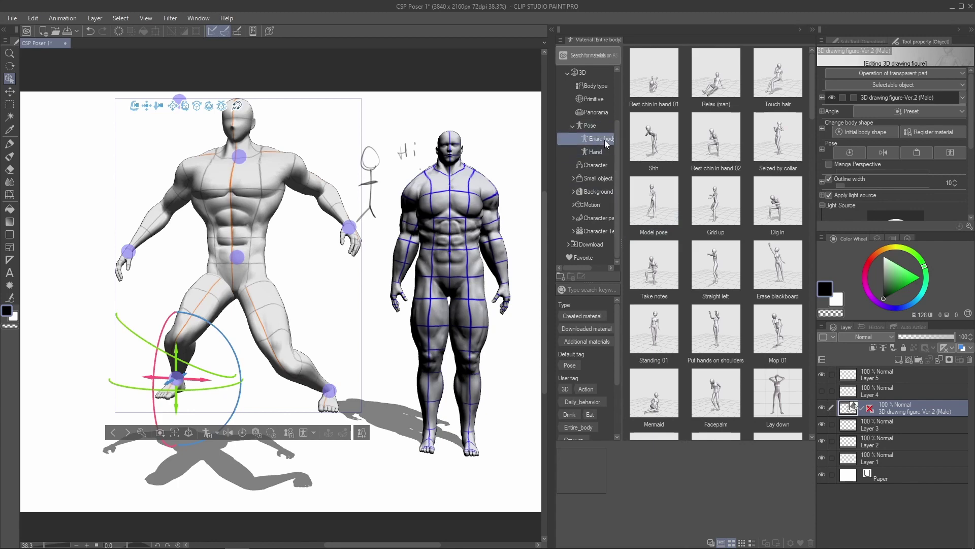
- Apply the Shh full-body pose to the Ver.2 figure, and add a new figure in the Straight left pose beside the blue-lined figure
{"action": "left_click_drag", "start_coordinate": [661, 148], "coordinate": [245, 215]}
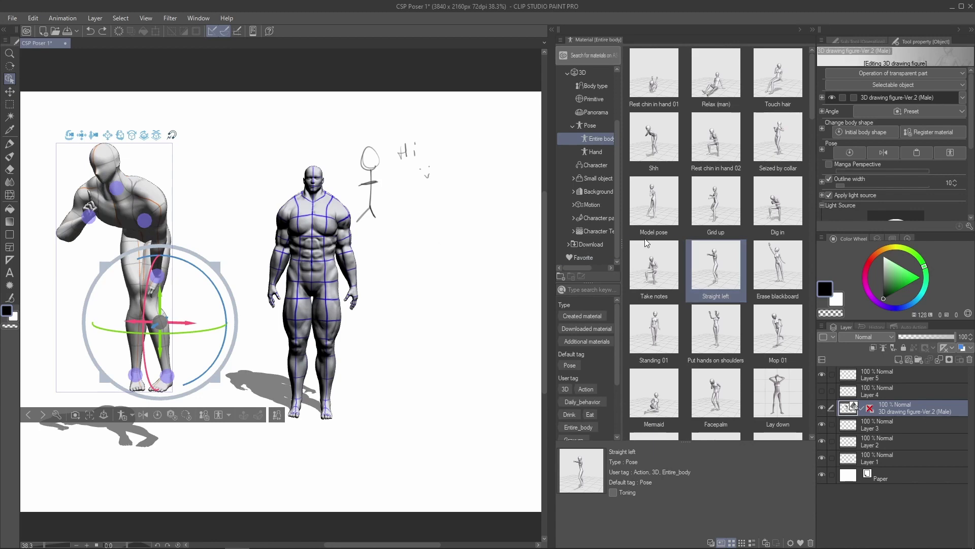
{"action": "left_click_drag", "start_coordinate": [693, 260], "coordinate": [450, 398]}
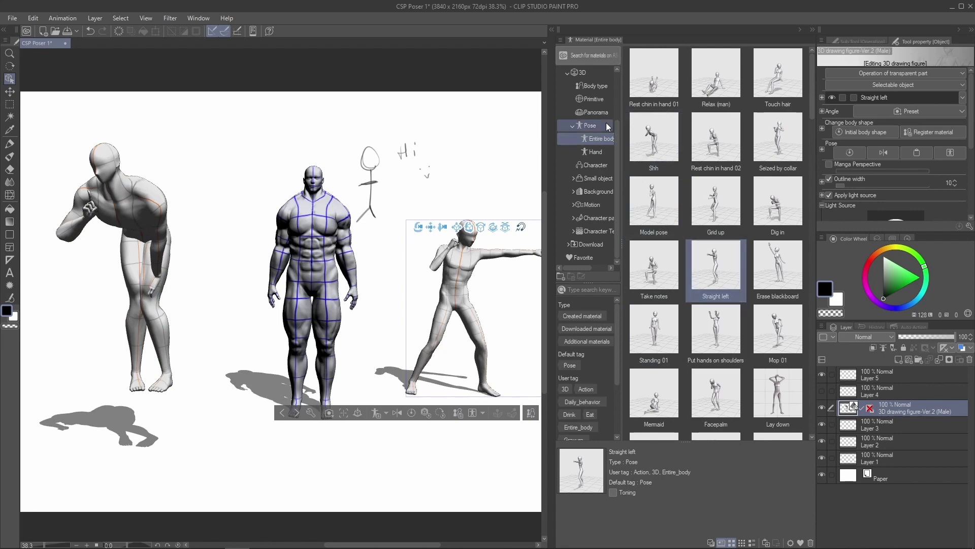
{"action": "left_click_drag", "start_coordinate": [451, 226], "coordinate": [319, 189]}
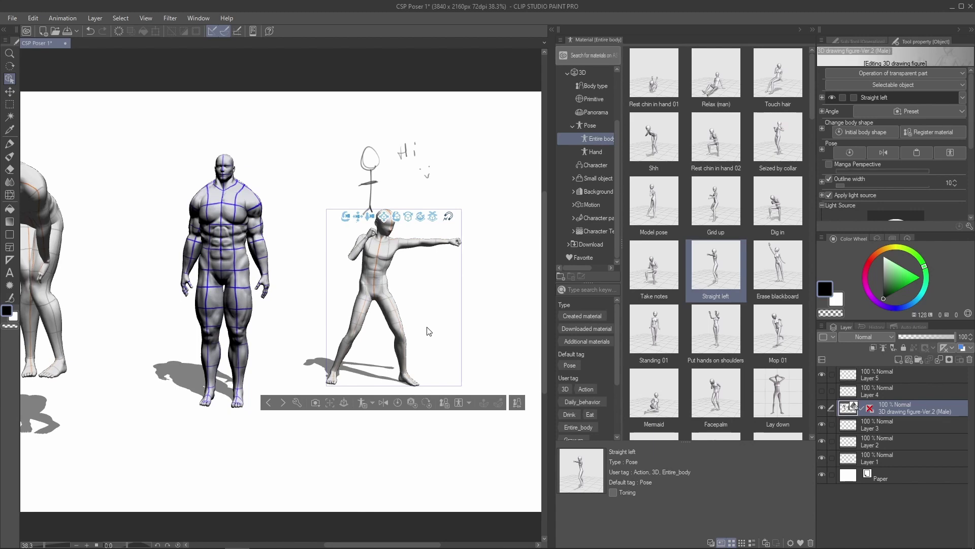
- Examine the default 3D figure choices in the 3D preferences, and close the preferences without changes
{"action": "left_click", "coordinate": [12, 18]}
{"action": "left_click", "coordinate": [99, 259]}
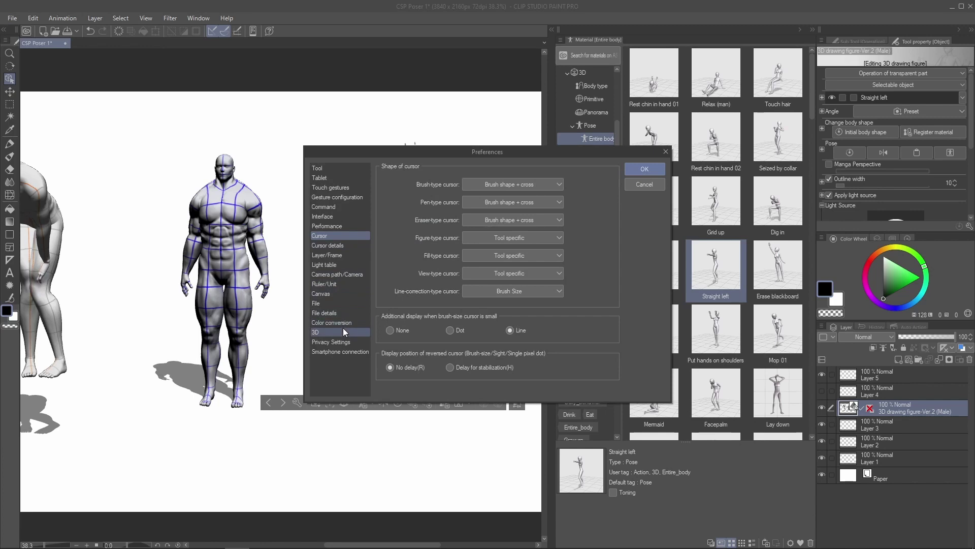
{"action": "left_click", "coordinate": [342, 330]}
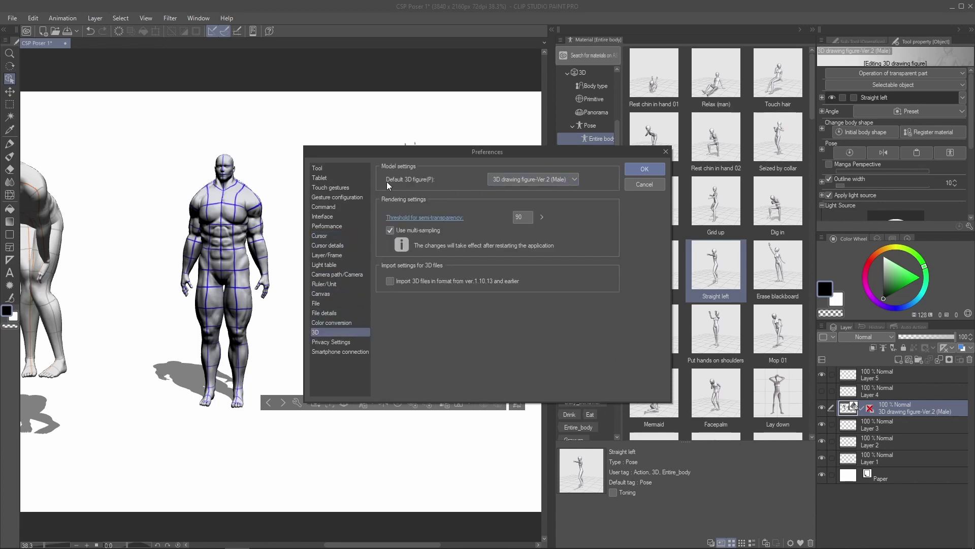
{"action": "left_click", "coordinate": [545, 178]}
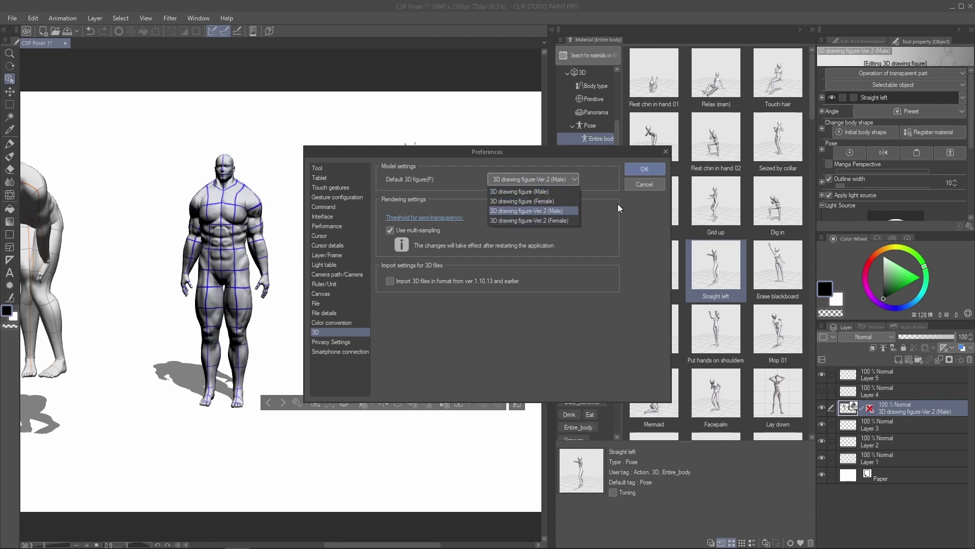
{"action": "left_click", "coordinate": [633, 187]}
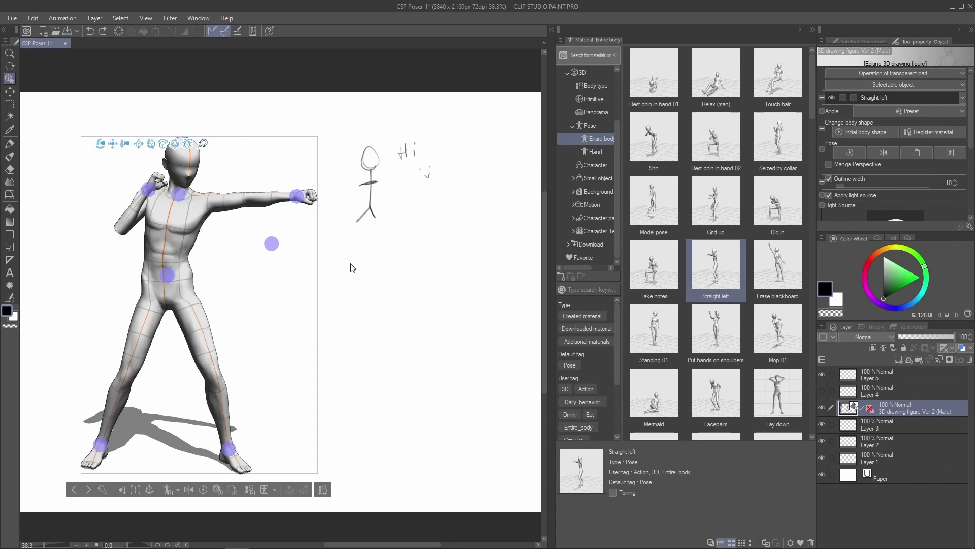
- Adjust the fingers of the Straight left figure's outstretched hand by manipulating its individual finger joints
{"action": "scroll", "coordinate": [310, 282], "scroll_direction": "up", "scroll_amount": 5}
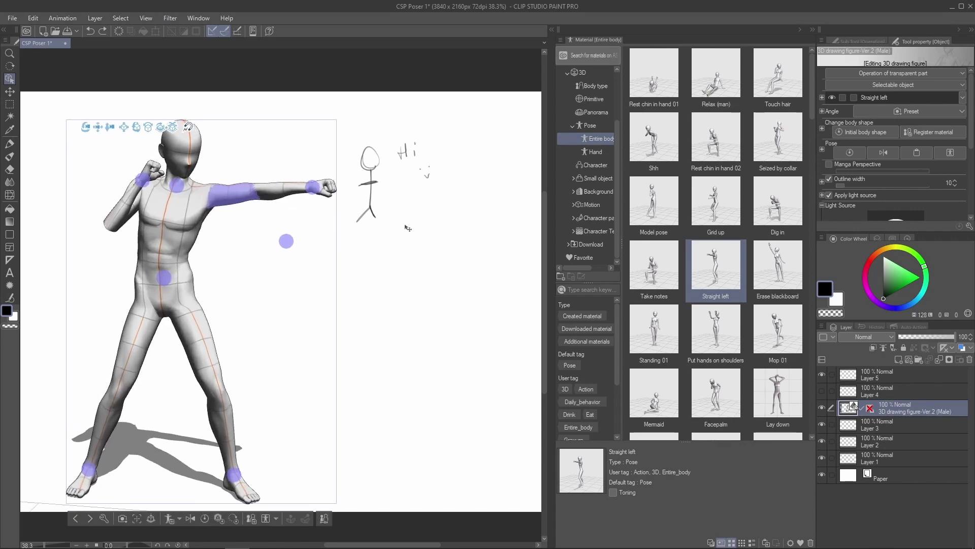
{"action": "left_click", "coordinate": [288, 261]}
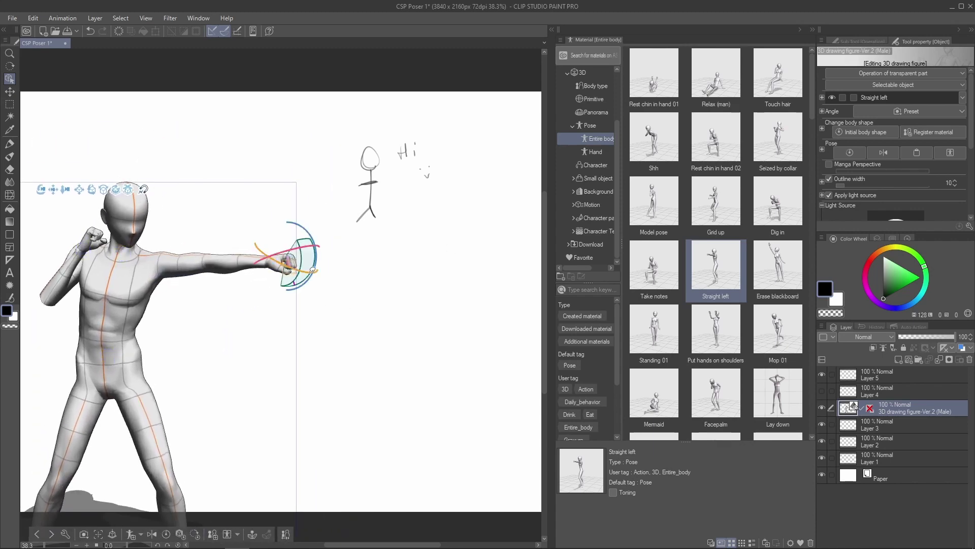
{"action": "mouse_move", "coordinate": [320, 252]}
{"action": "left_mouse_down"}
{"action": "mouse_move", "coordinate": [332, 227]}
{"action": "mouse_move", "coordinate": [304, 258]}
{"action": "left_mouse_up"}
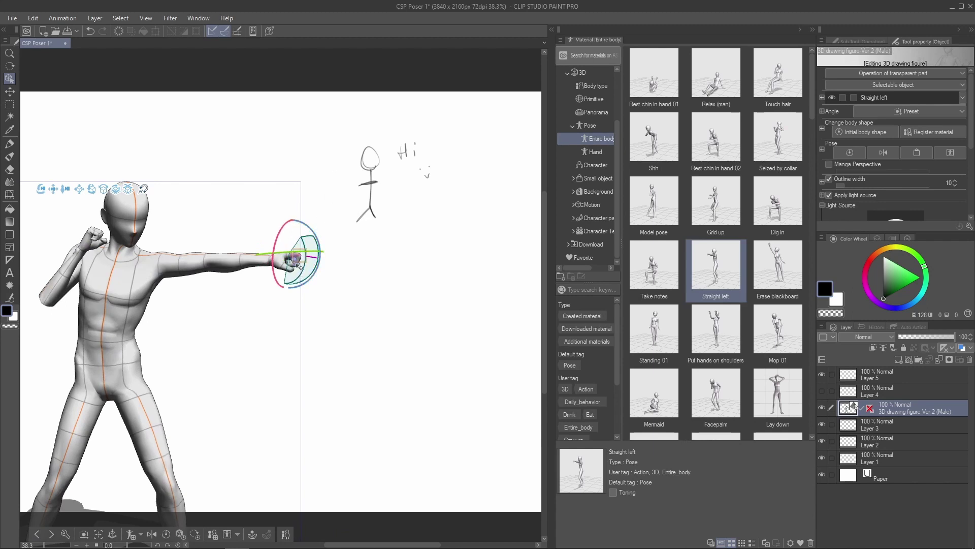
{"action": "left_click", "coordinate": [304, 258]}
{"action": "scroll", "coordinate": [304, 258], "scroll_direction": "up", "scroll_amount": 3}
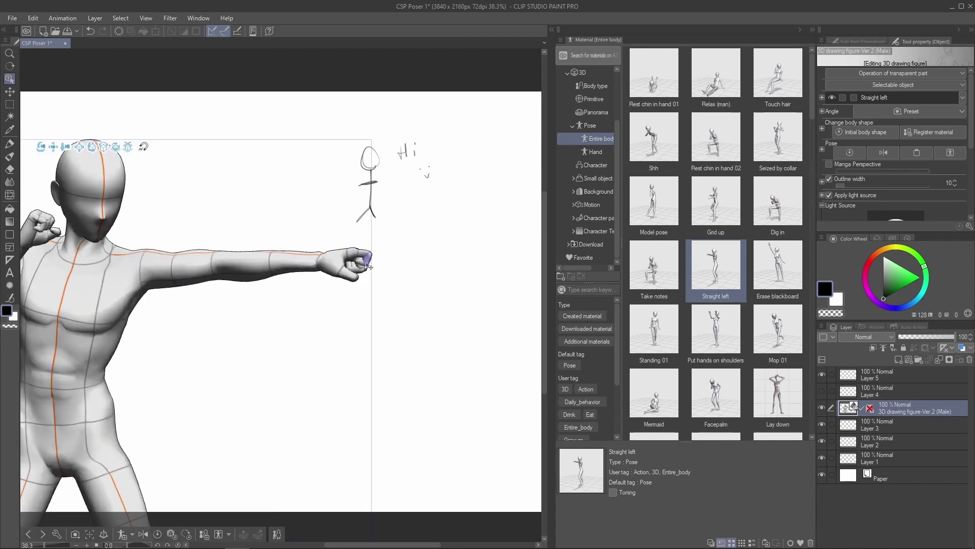
{"action": "left_click", "coordinate": [368, 266]}
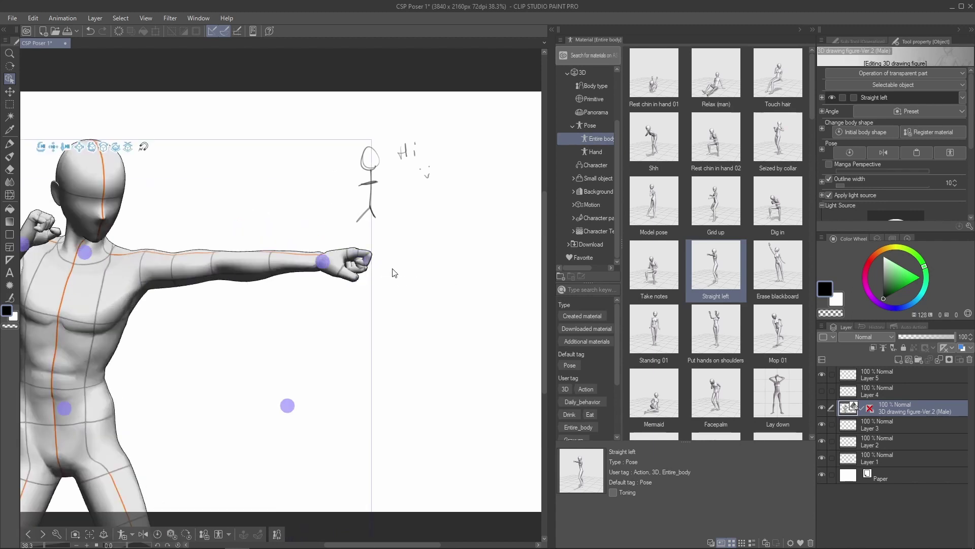
{"action": "left_click_drag", "start_coordinate": [408, 253], "coordinate": [415, 172]}
{"action": "left_click_drag", "start_coordinate": [382, 265], "coordinate": [387, 270]}
{"action": "left_click", "coordinate": [381, 318]}
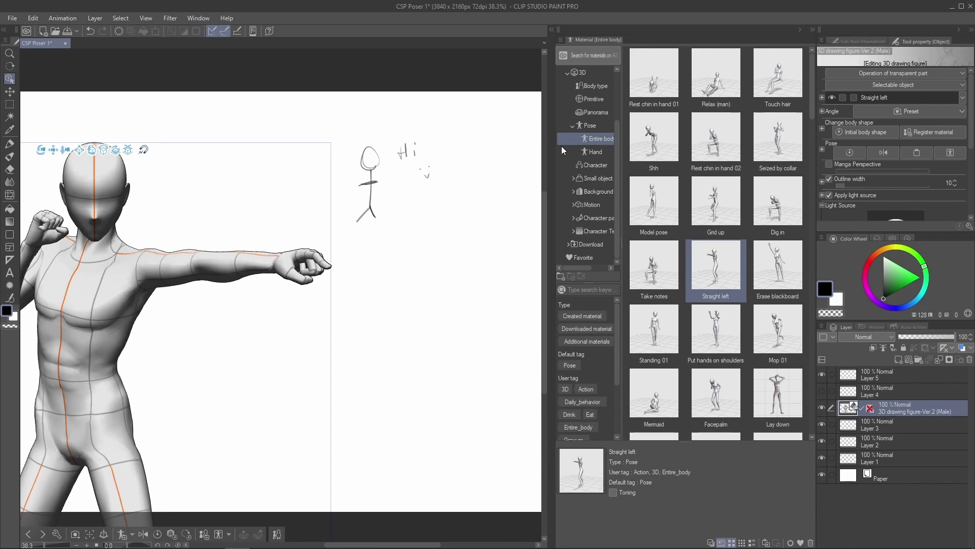
- Show the Hand pose materials and bring Hand gesture 013 into view
{"action": "left_click", "coordinate": [595, 151]}
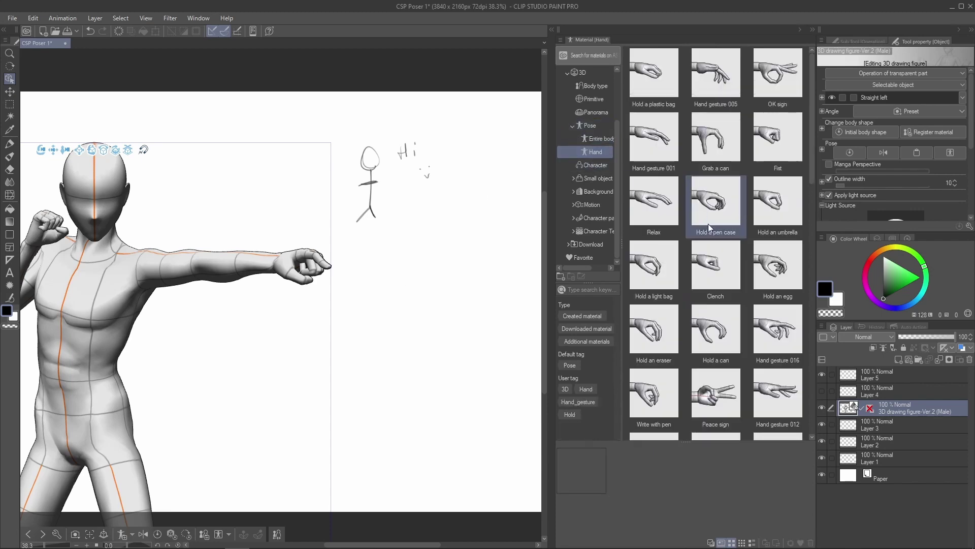
{"action": "scroll", "coordinate": [733, 286], "scroll_direction": "down", "scroll_amount": 10}
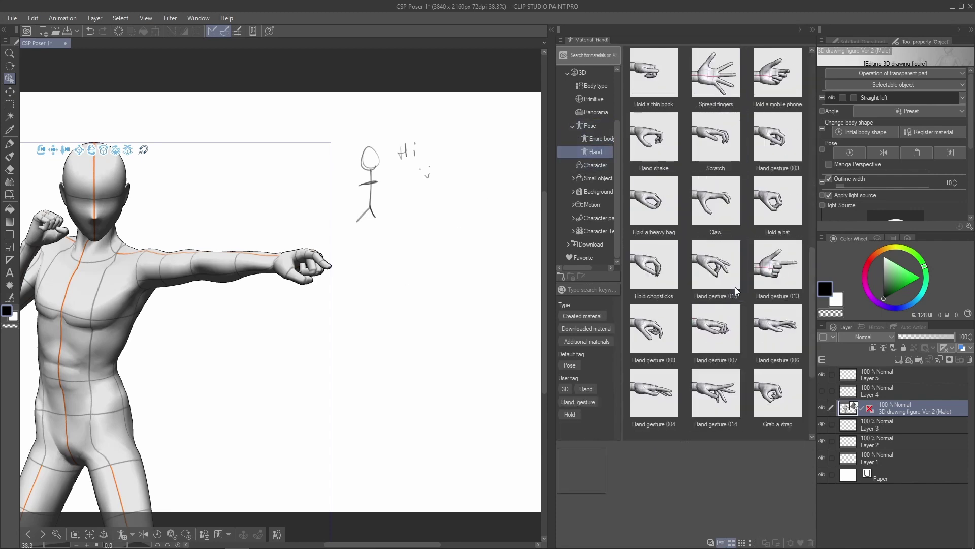
{"action": "scroll", "coordinate": [733, 286], "scroll_direction": "up", "scroll_amount": 2}
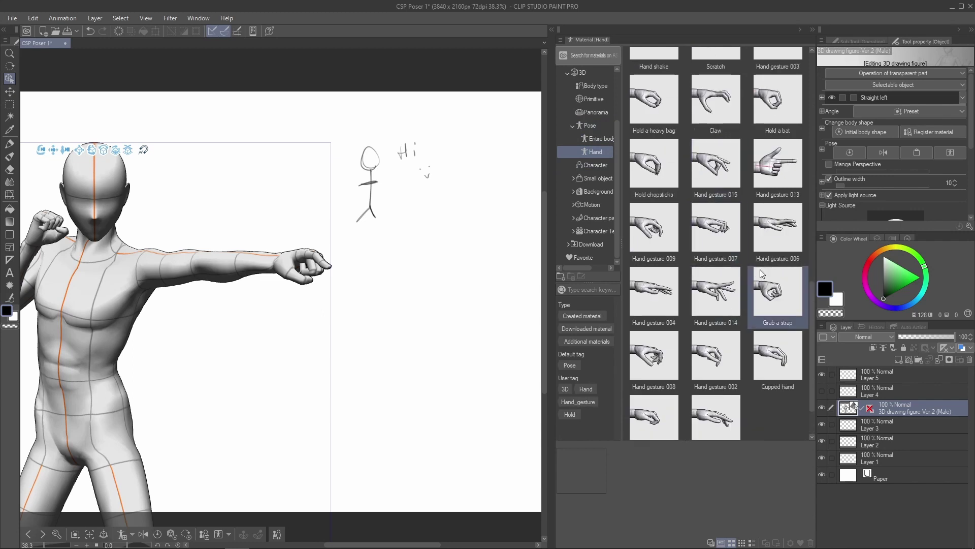
- Try applying Hand gesture 013 to the Straight left figure with no hand selected, and undo it
{"action": "left_click_drag", "start_coordinate": [782, 191], "coordinate": [285, 221]}
{"action": "left_click_drag", "start_coordinate": [782, 172], "coordinate": [411, 254]}
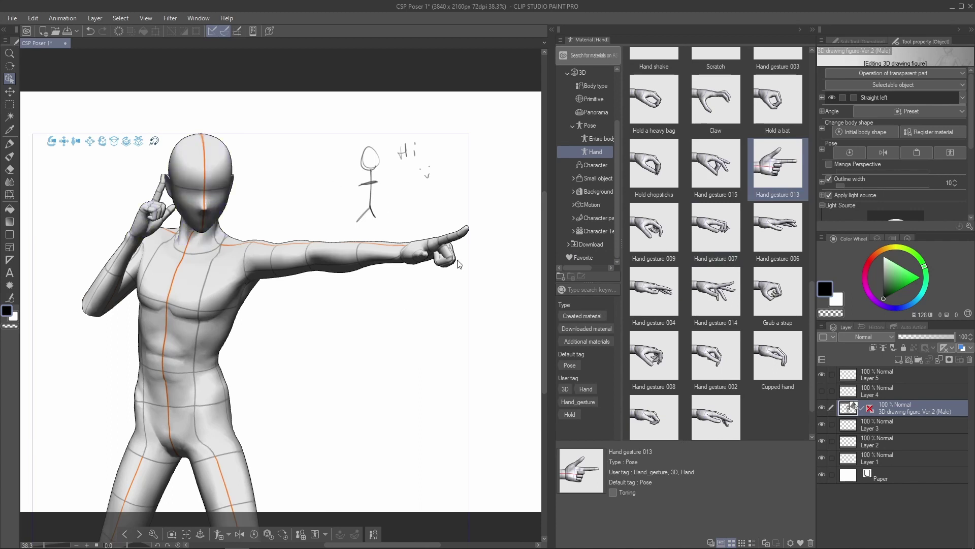
{"action": "key", "text": "ctrl+z"}
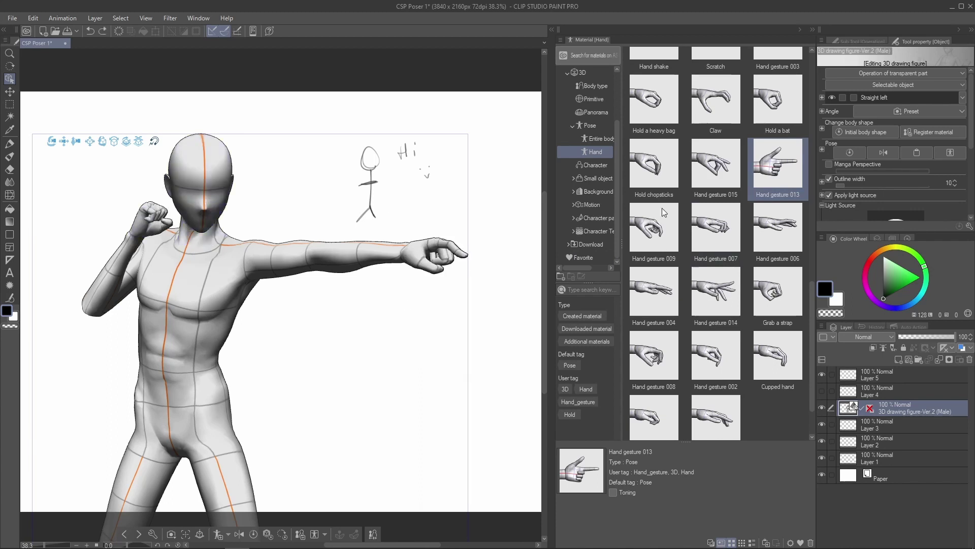
- Apply Hand gesture 013 to only the Straight left figure's outstretched hand, and deselect the hand
{"action": "left_click", "coordinate": [442, 253]}
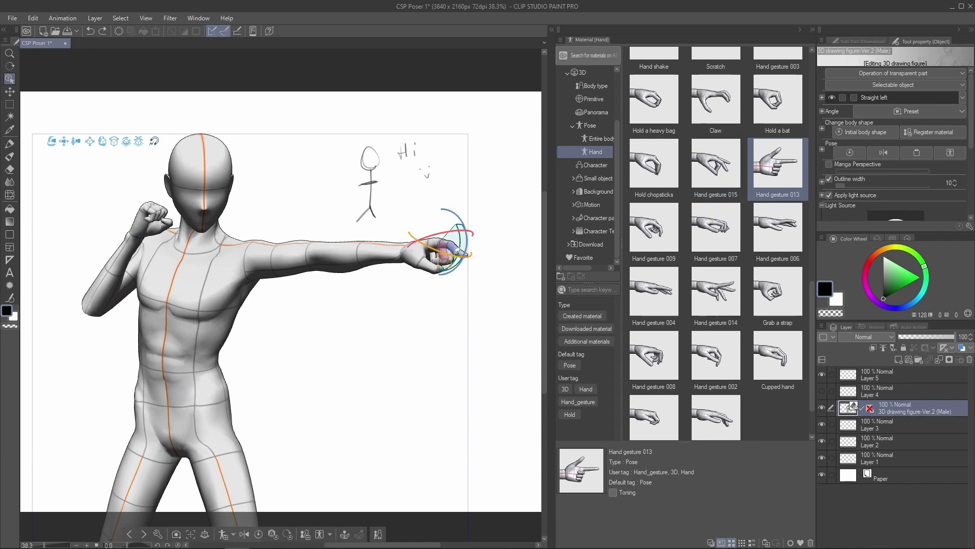
{"action": "left_click_drag", "start_coordinate": [777, 163], "coordinate": [445, 248]}
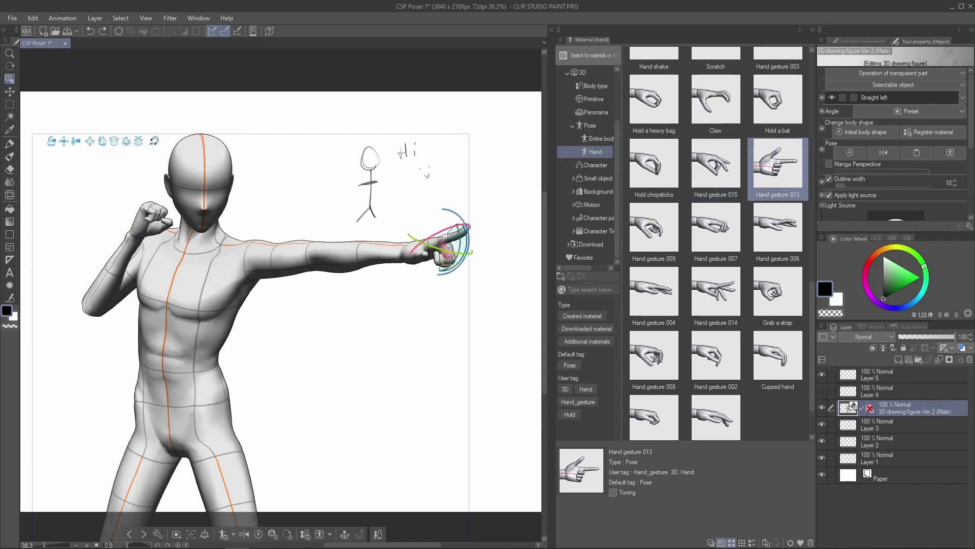
{"action": "left_click", "coordinate": [477, 307]}
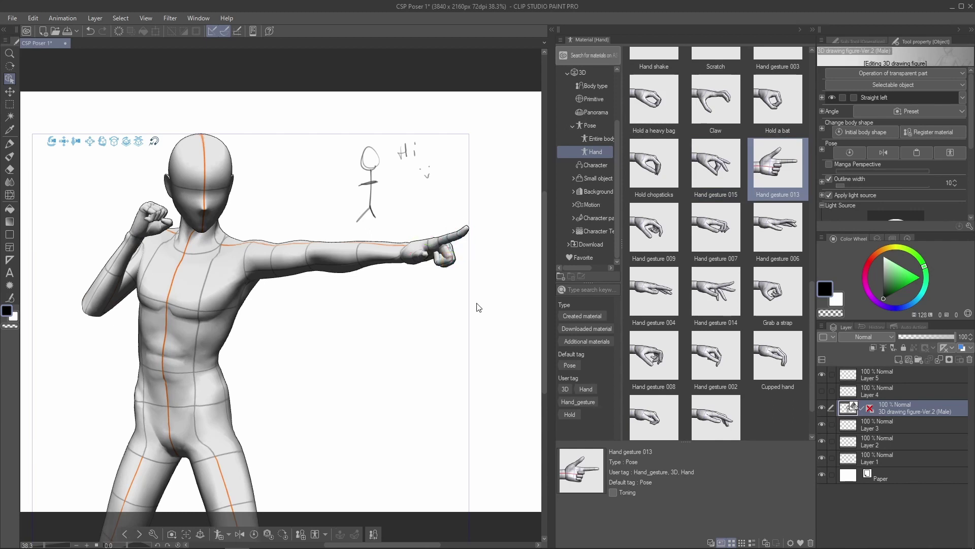
{"action": "left_click_drag", "start_coordinate": [456, 308], "coordinate": [407, 307]}
- Try registering the Straight left figure's hand pose as a material, cancel the registration, and deselect the hand
{"action": "left_click", "coordinate": [159, 219]}
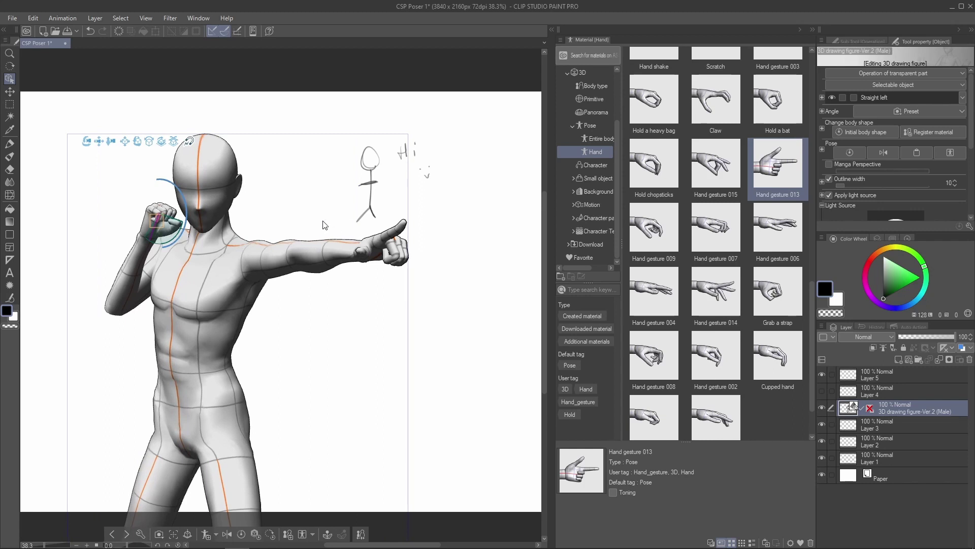
{"action": "left_click", "coordinate": [389, 238]}
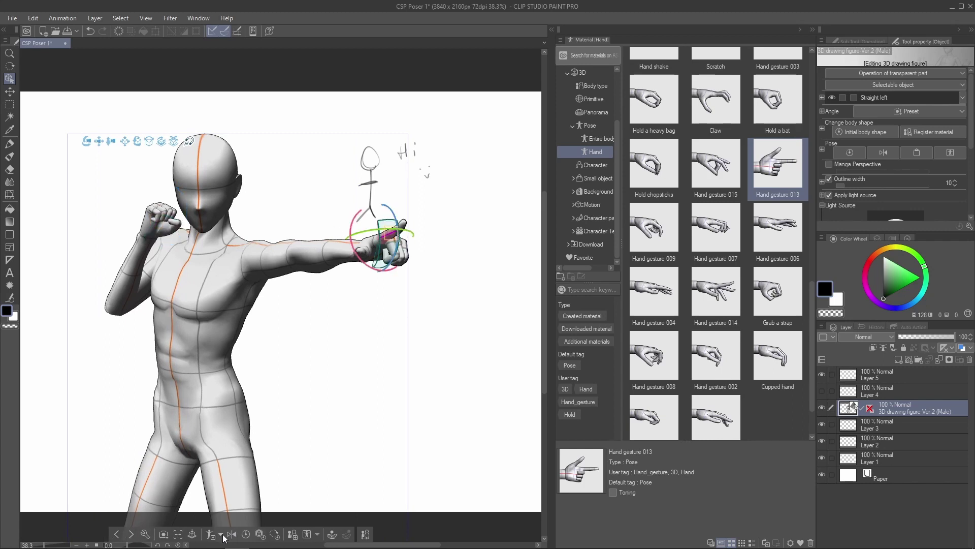
{"action": "left_click", "coordinate": [222, 534]}
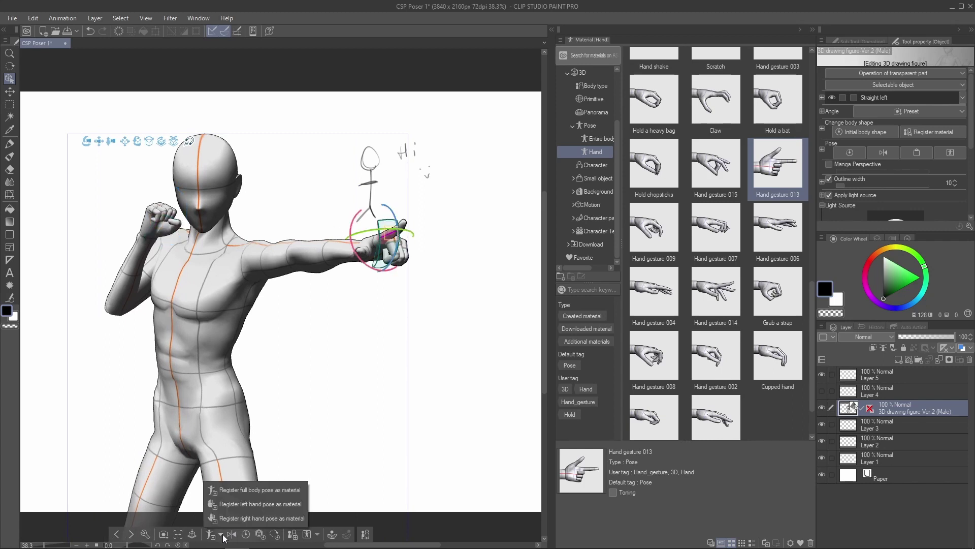
{"action": "left_click", "coordinate": [245, 514]}
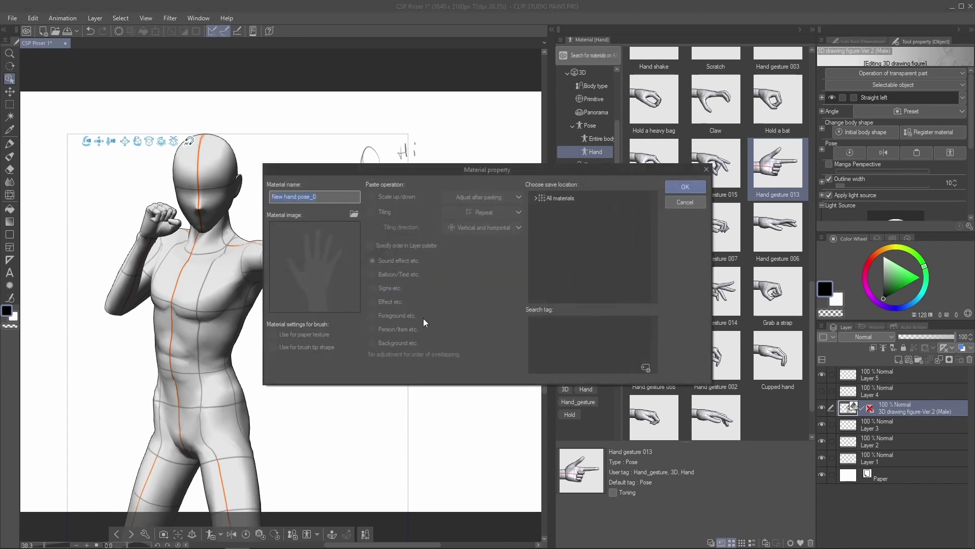
{"action": "left_click", "coordinate": [685, 203]}
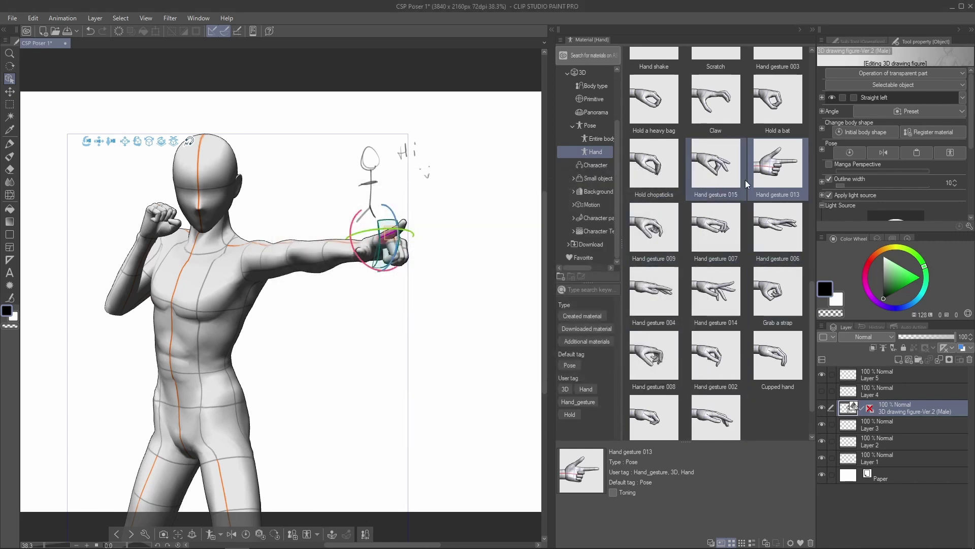
{"action": "left_click", "coordinate": [485, 278]}
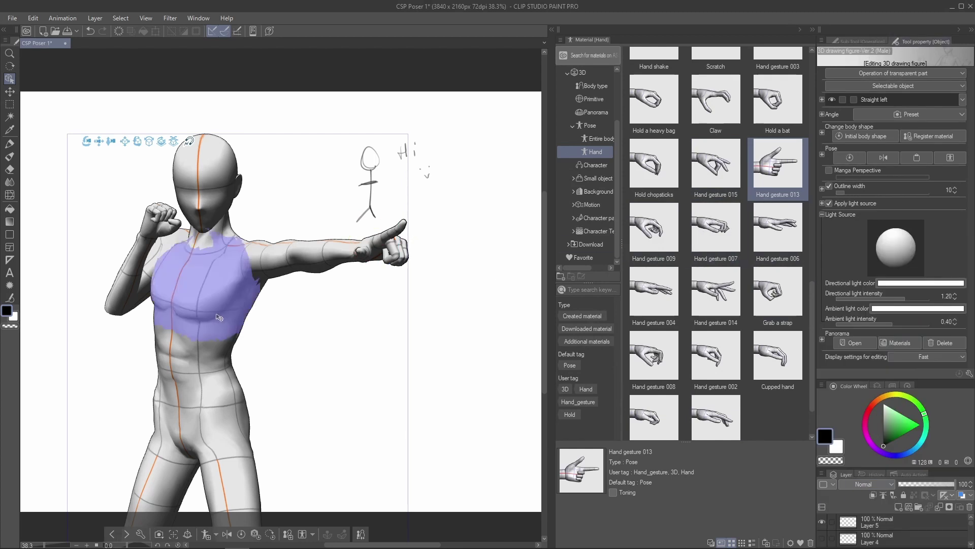
- Try a different outline width on the figure, restore it to 10, and switch the light source off and on again
{"action": "mouse_move", "coordinate": [846, 192]}
{"action": "left_mouse_down"}
{"action": "mouse_move", "coordinate": [868, 191]}
{"action": "mouse_move", "coordinate": [859, 194]}
{"action": "left_mouse_up"}
{"action": "left_click", "coordinate": [839, 192]}
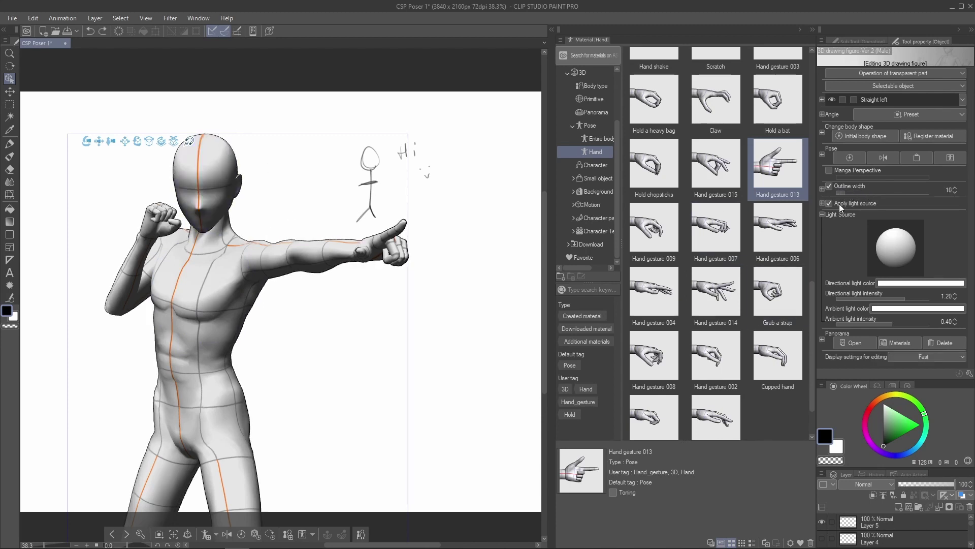
{"action": "left_click", "coordinate": [828, 205]}
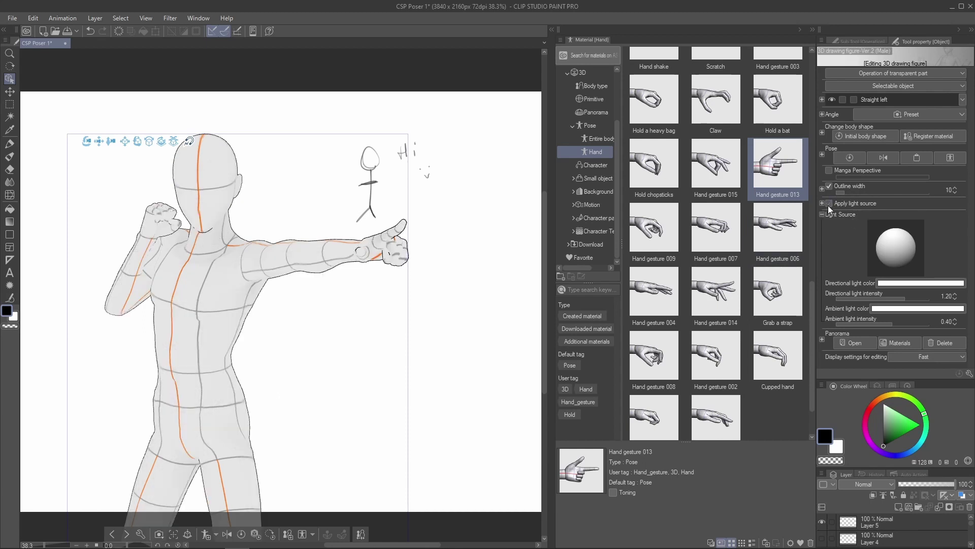
{"action": "left_click", "coordinate": [828, 204]}
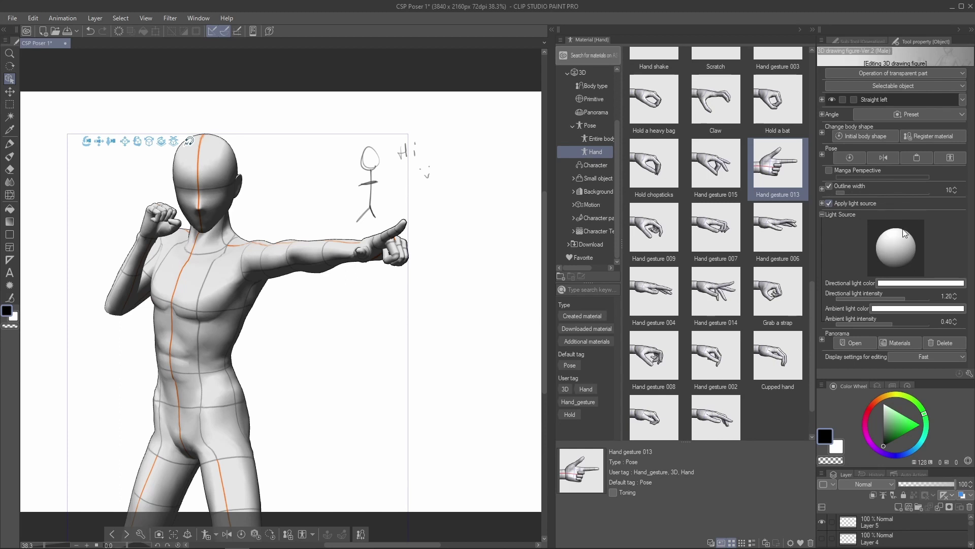
- Try a different light direction and the reddish ambient light color EB6D6D on the 3D scene, and undo the color change
{"action": "mouse_move", "coordinate": [906, 233]}
{"action": "left_mouse_down"}
{"action": "mouse_move", "coordinate": [907, 252]}
{"action": "mouse_move", "coordinate": [896, 252]}
{"action": "mouse_move", "coordinate": [886, 241]}
{"action": "mouse_move", "coordinate": [900, 230]}
{"action": "left_mouse_up"}
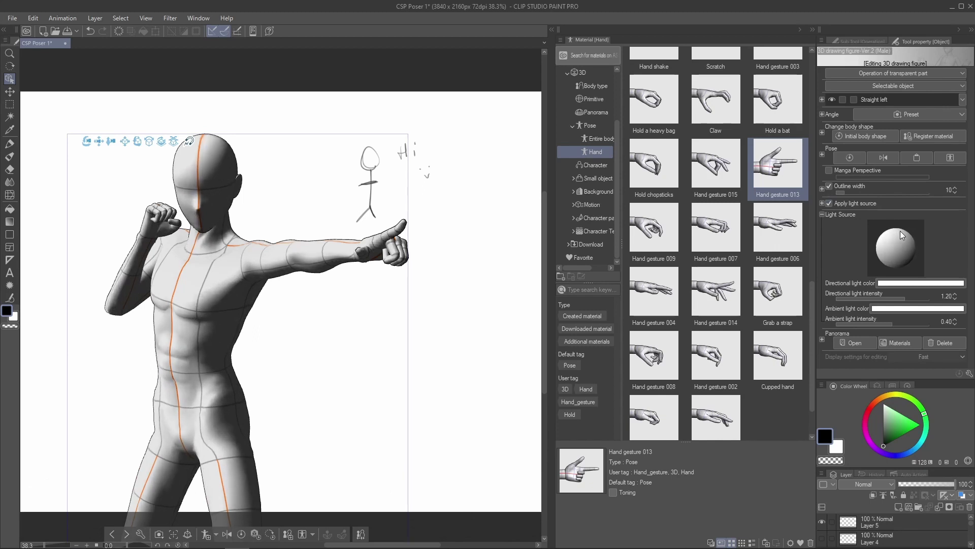
{"action": "left_click", "coordinate": [910, 309]}
{"action": "left_click", "coordinate": [430, 240]}
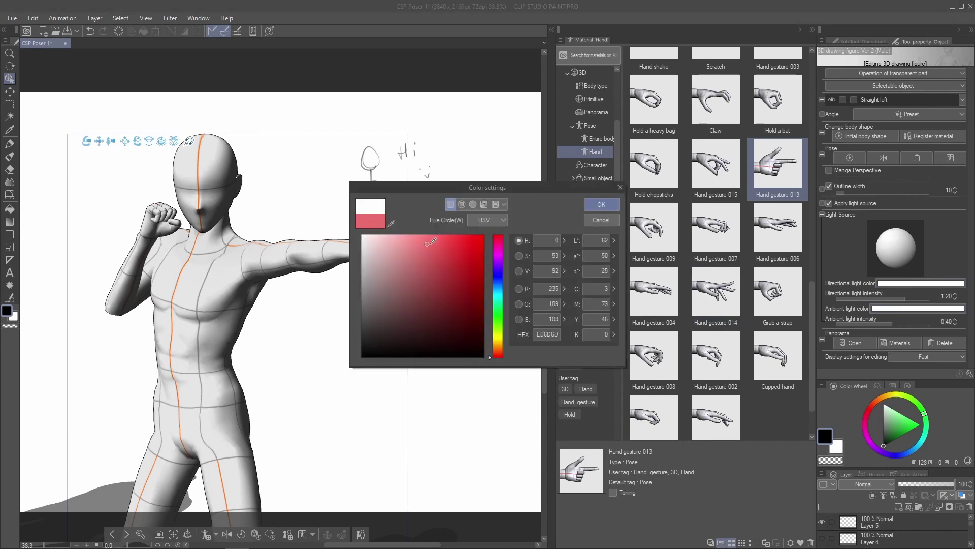
{"action": "left_click", "coordinate": [606, 205]}
{"action": "key", "text": "ctrl+z"}
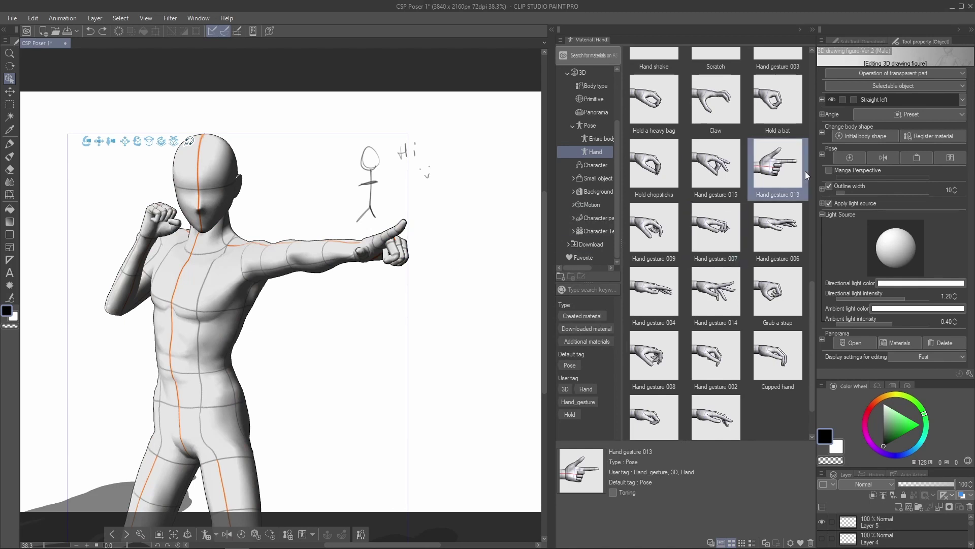
- Reduce the opacity of the 3D drawing figure layer to 22%
{"action": "left_click_drag", "start_coordinate": [894, 379], "coordinate": [894, 289]}
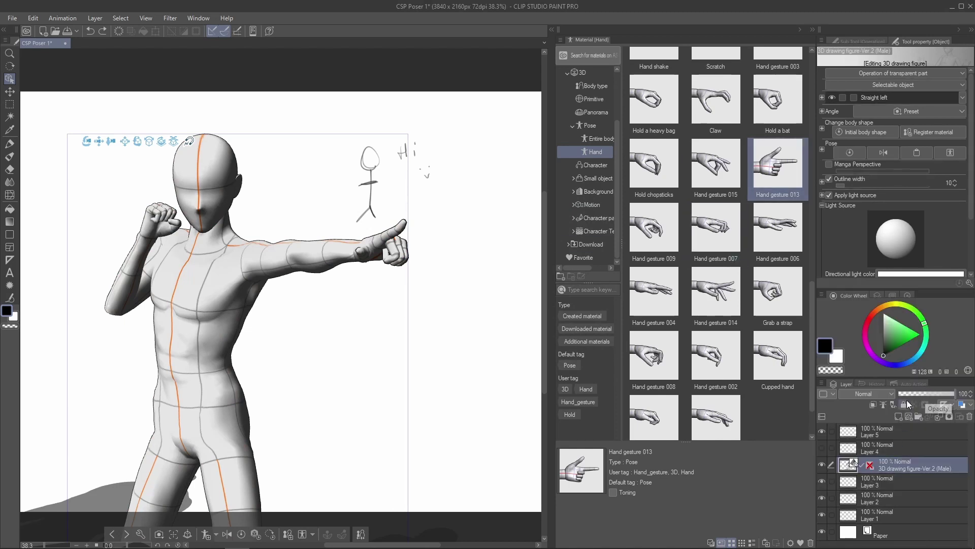
{"action": "left_click", "coordinate": [906, 394]}
{"action": "mouse_move", "coordinate": [909, 392]}
{"action": "left_mouse_down"}
{"action": "mouse_move", "coordinate": [932, 392]}
{"action": "mouse_move", "coordinate": [916, 394]}
{"action": "left_mouse_up"}
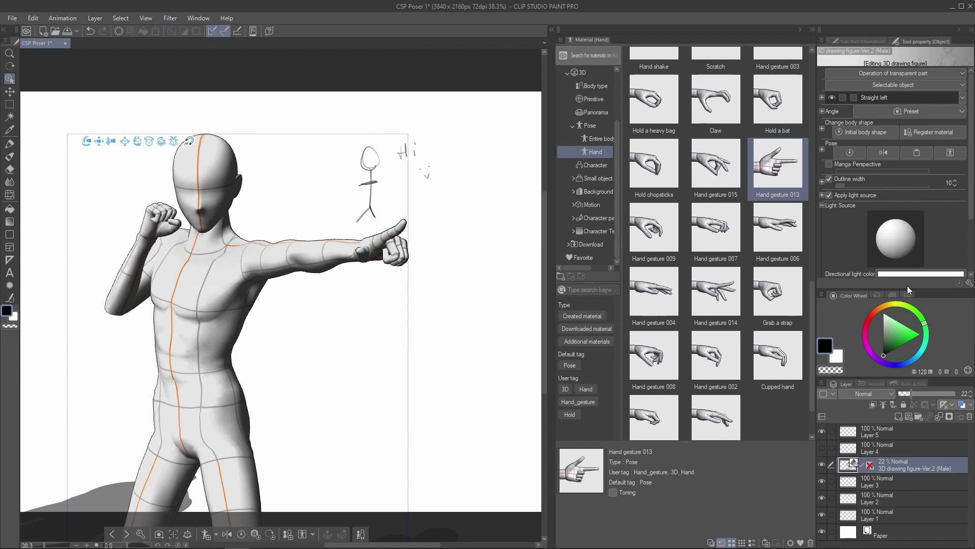
{"action": "left_click_drag", "start_coordinate": [916, 288], "coordinate": [916, 397]}
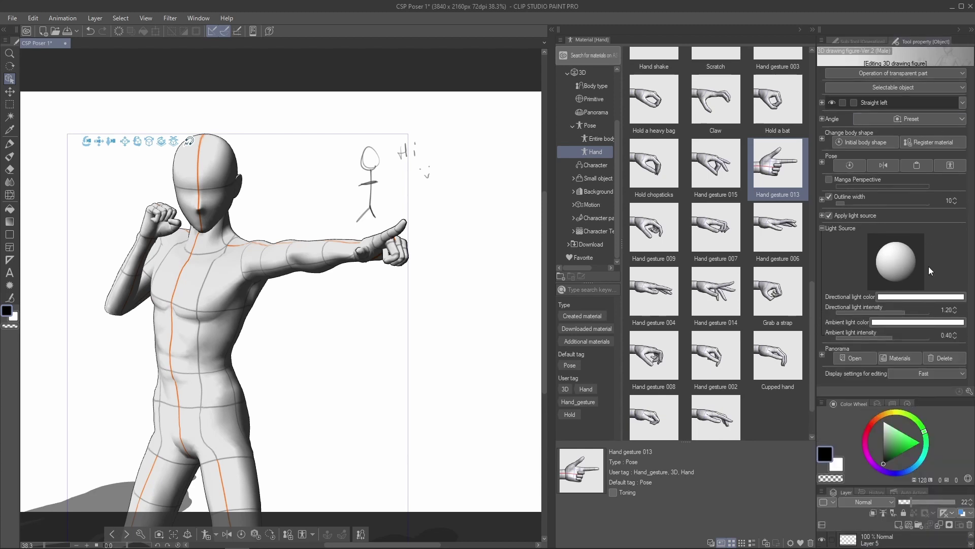
- Try the Normal display setting for editing, and restore the Fast setting and the layer's full opacity
{"action": "left_click", "coordinate": [930, 376]}
{"action": "left_click", "coordinate": [936, 392]}
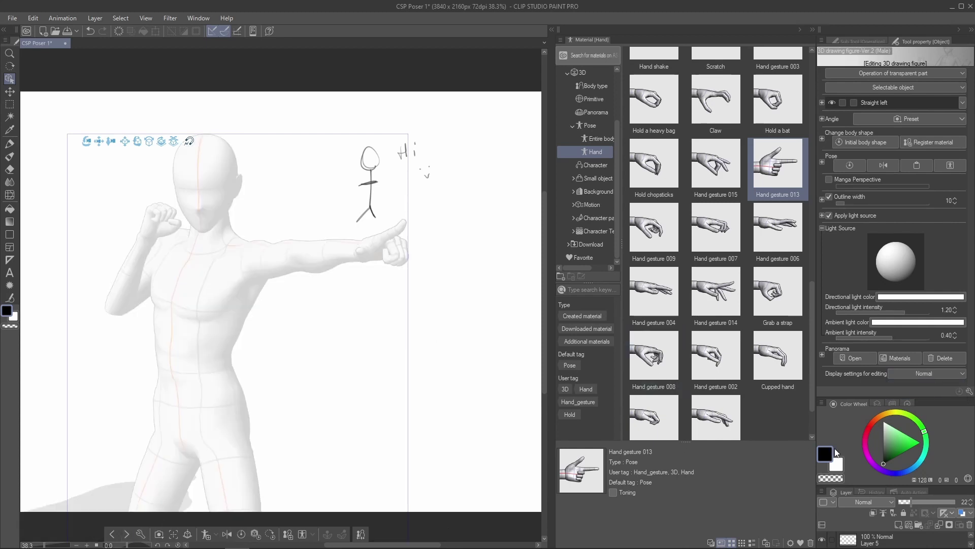
{"action": "left_click_drag", "start_coordinate": [889, 483], "coordinate": [955, 349]}
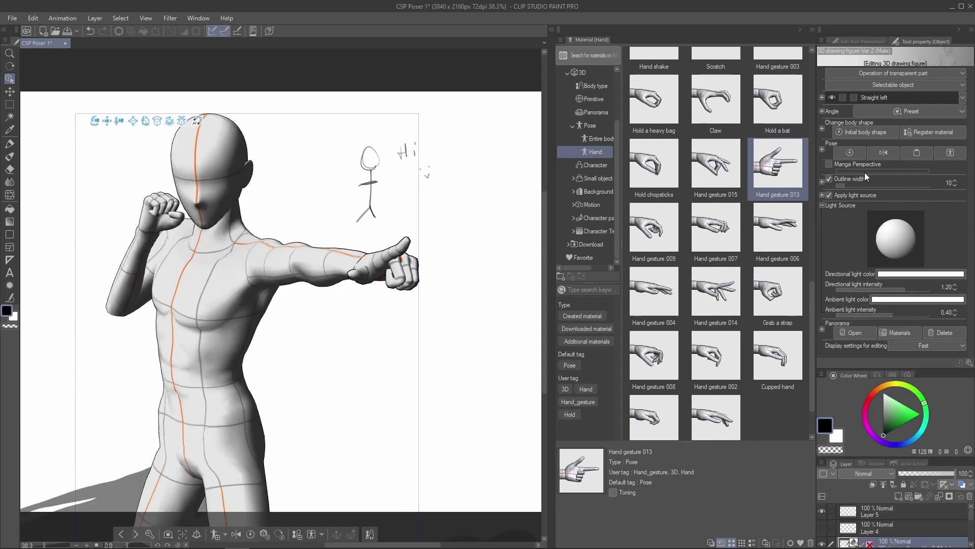
- Enable Manga Perspective on the Straight left figure and set its strength to 0.58
{"action": "left_click", "coordinate": [830, 163]}
{"action": "mouse_move", "coordinate": [891, 170]}
{"action": "left_mouse_down"}
{"action": "mouse_move", "coordinate": [913, 170]}
{"action": "mouse_move", "coordinate": [890, 172]}
{"action": "left_mouse_up"}
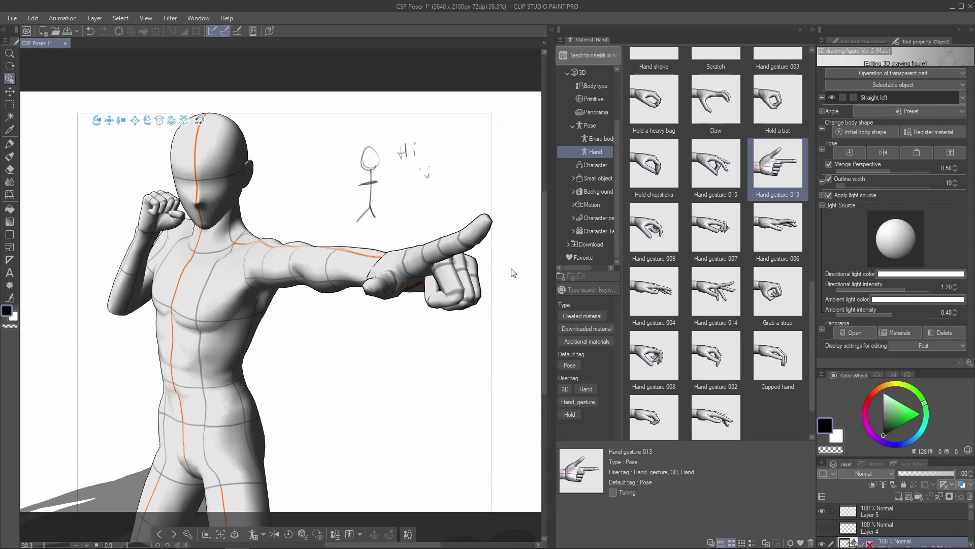
{"action": "left_click_drag", "start_coordinate": [416, 217], "coordinate": [401, 210]}
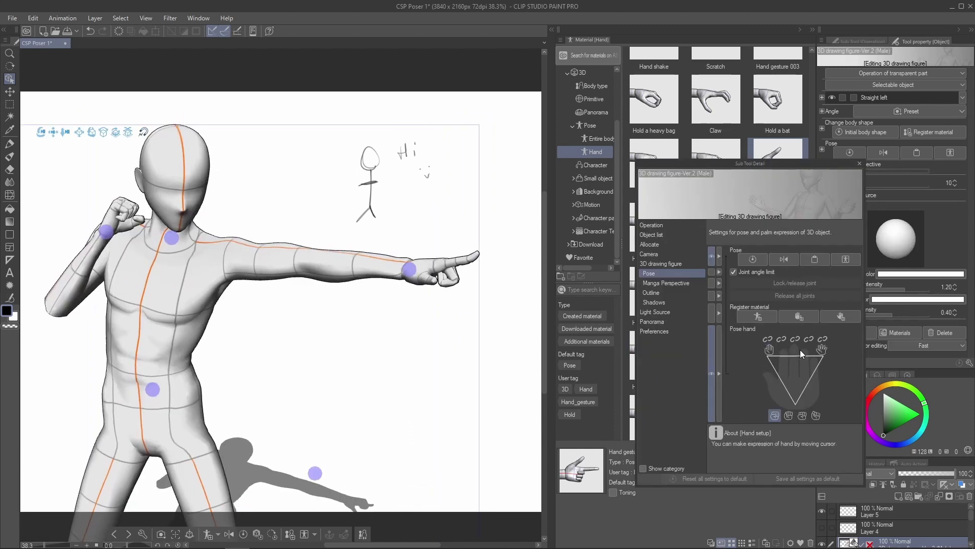
- Try adjusting the Straight left figure's finger spread and grip with the hand pose control
{"action": "mouse_move", "coordinate": [803, 369]}
{"action": "left_mouse_down"}
{"action": "mouse_move", "coordinate": [771, 358]}
{"action": "mouse_move", "coordinate": [825, 358]}
{"action": "left_mouse_up"}
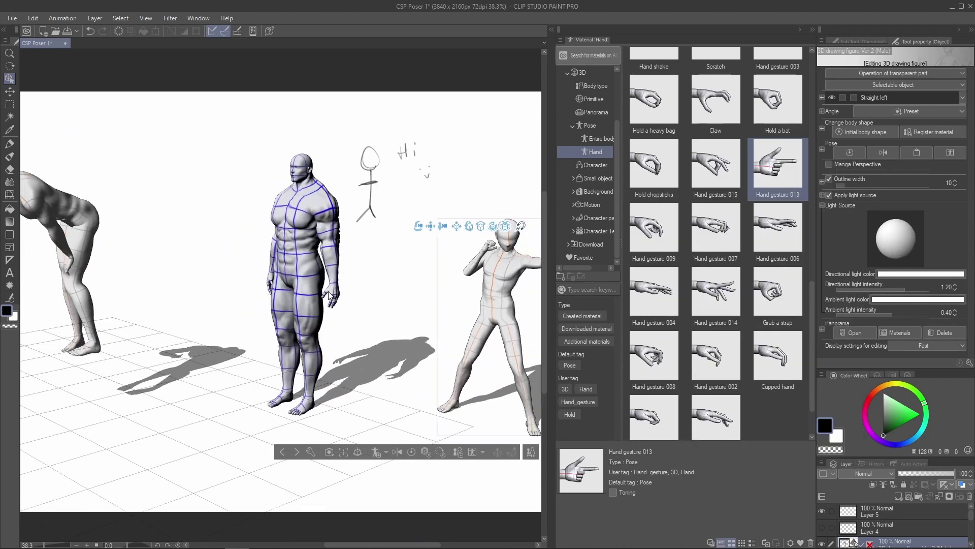
{"action": "left_click_drag", "start_coordinate": [329, 295], "coordinate": [447, 323]}
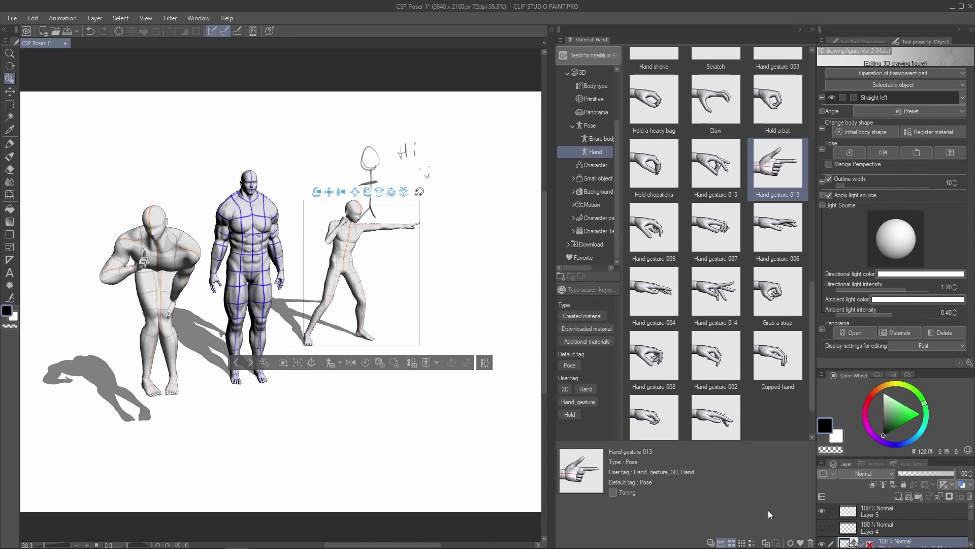
- Open the detailed camera settings and raise the scene's perspective to 11.84
{"action": "left_click", "coordinate": [969, 364]}
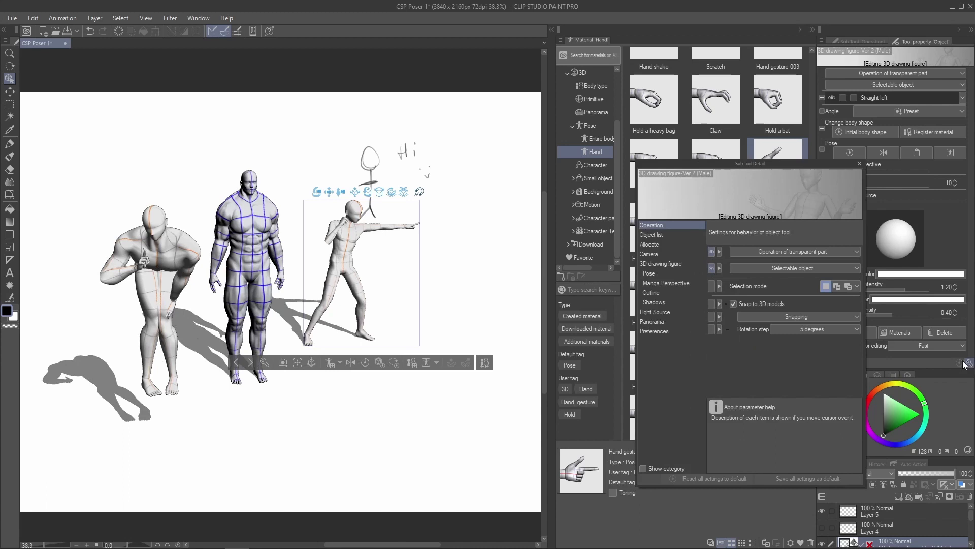
{"action": "left_click", "coordinate": [687, 253]}
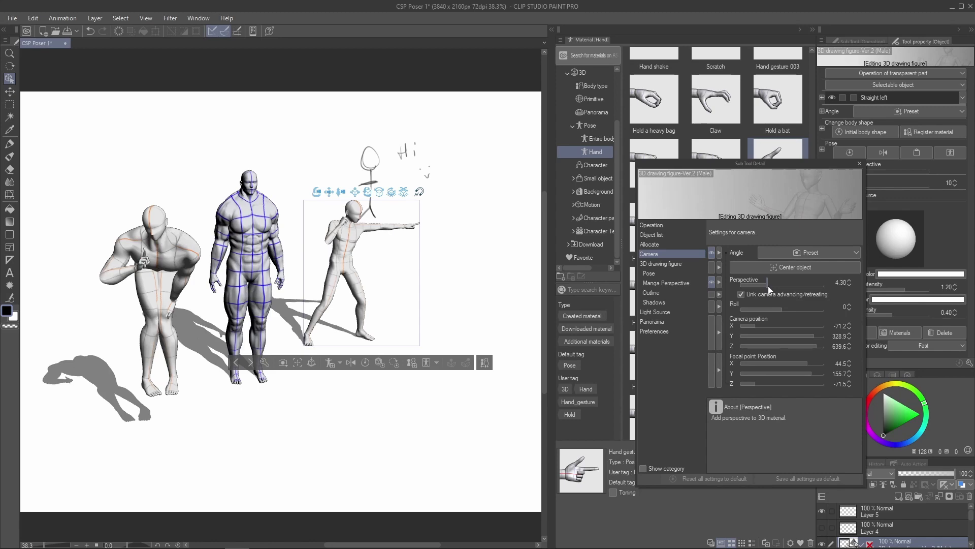
{"action": "left_click_drag", "start_coordinate": [769, 286], "coordinate": [786, 282]}
{"action": "left_click_drag", "start_coordinate": [449, 288], "coordinate": [412, 273]}
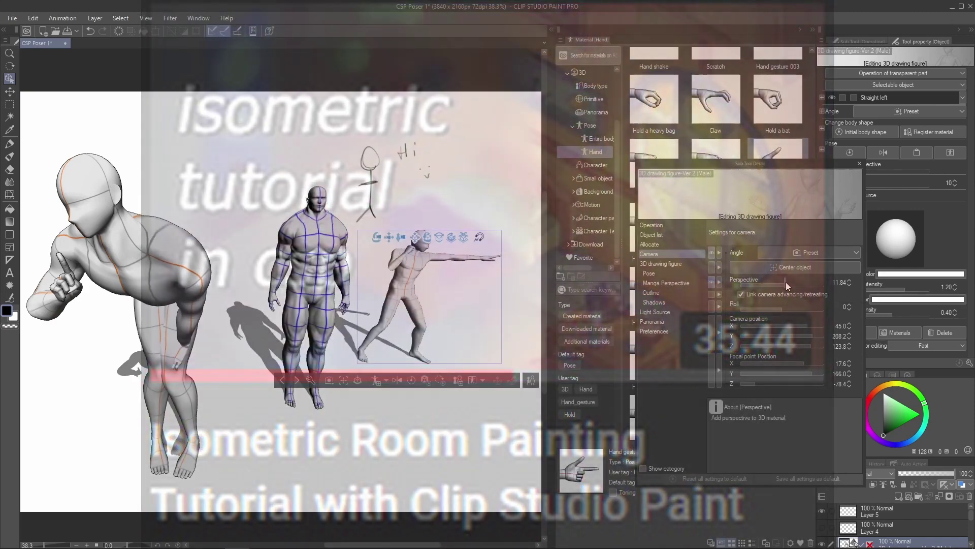
- Try a camera perspective of 1.00 on the three figures from different angles, and undo the last camera change
{"action": "left_click_drag", "start_coordinate": [785, 282], "coordinate": [740, 284]}
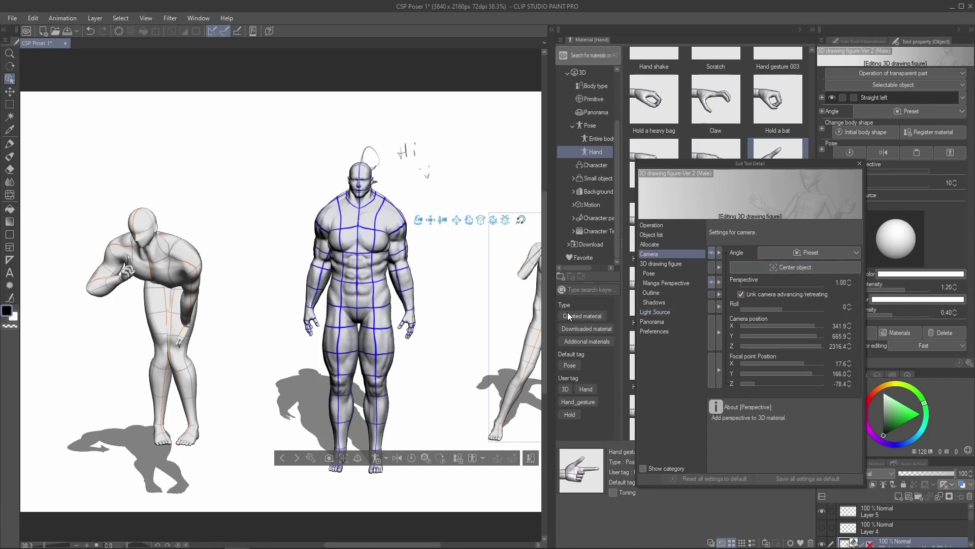
{"action": "left_click_drag", "start_coordinate": [245, 284], "coordinate": [272, 302]}
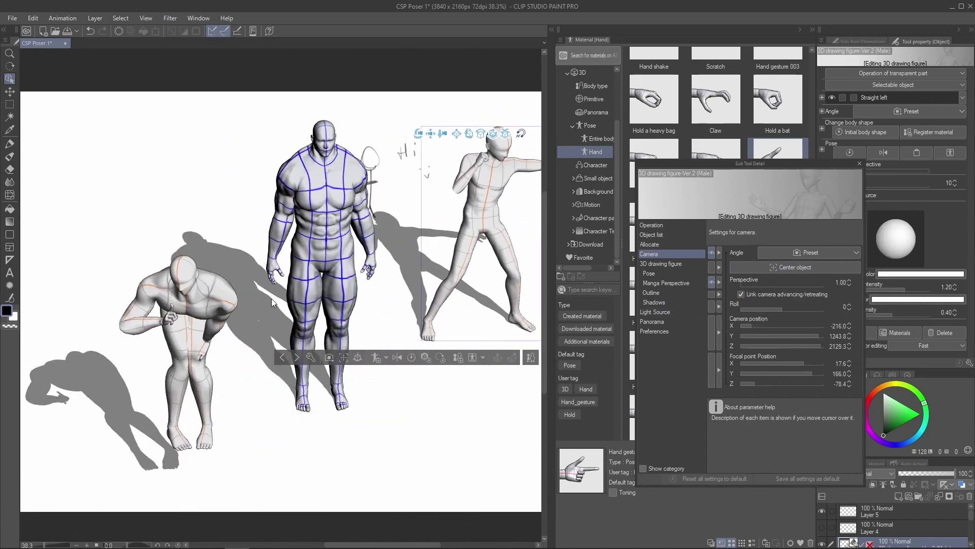
{"action": "left_click_drag", "start_coordinate": [372, 316], "coordinate": [455, 287]}
{"action": "key", "text": "ctrl+z"}
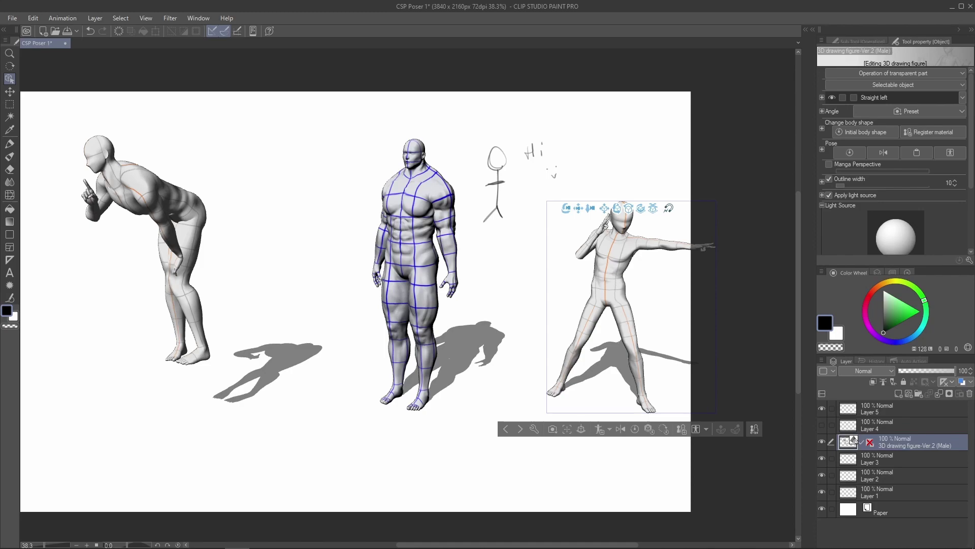
- Check the reference photo in the image viewer, return to Clip Studio Paint and add a new layer above the 3D figure layer
{"action": "key", "text": "alt+Tab"}
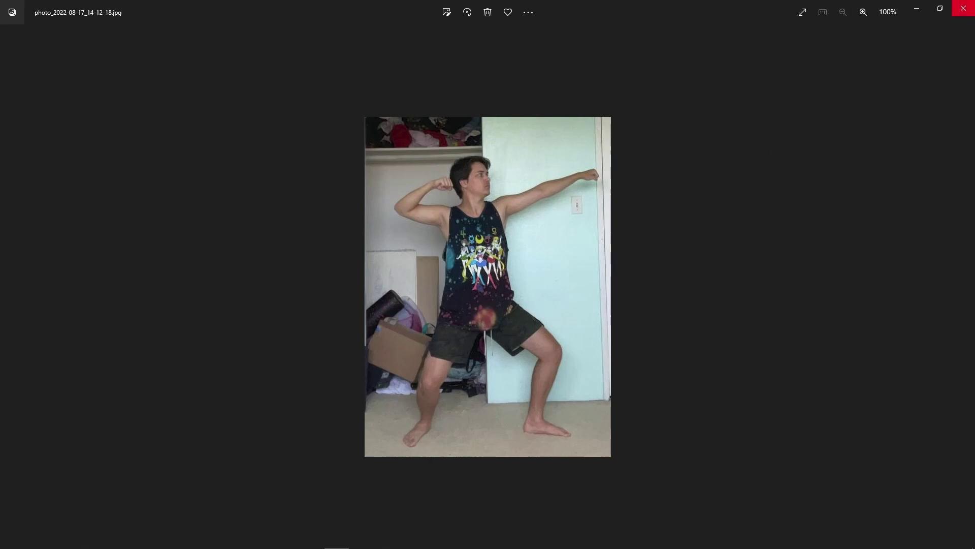
{"action": "key", "text": "alt+Tab"}
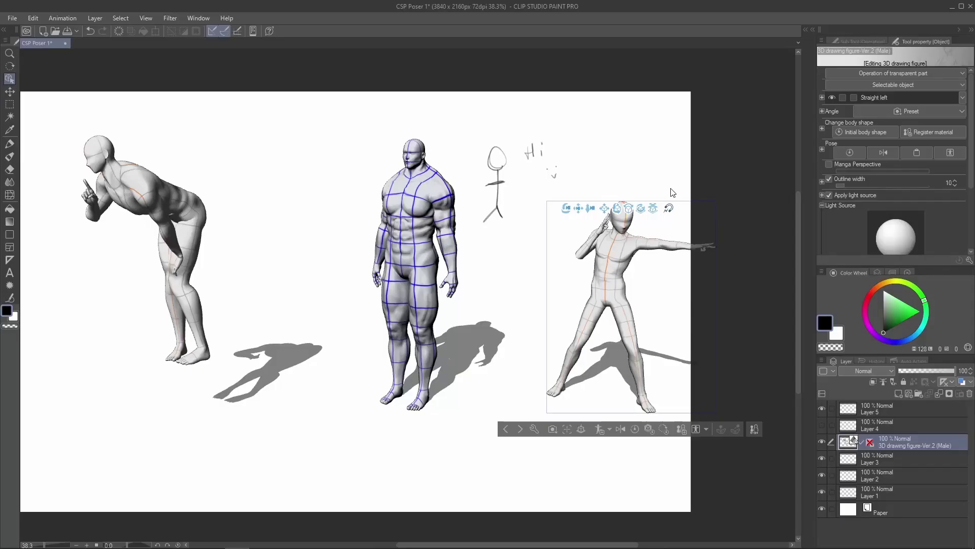
{"action": "key", "text": "ctrl+shift+n"}
- Import photo_2022-08-17_14-12-18 with the Pose Scanner (image), accepting the server processing notice
{"action": "left_click", "coordinate": [12, 18]}
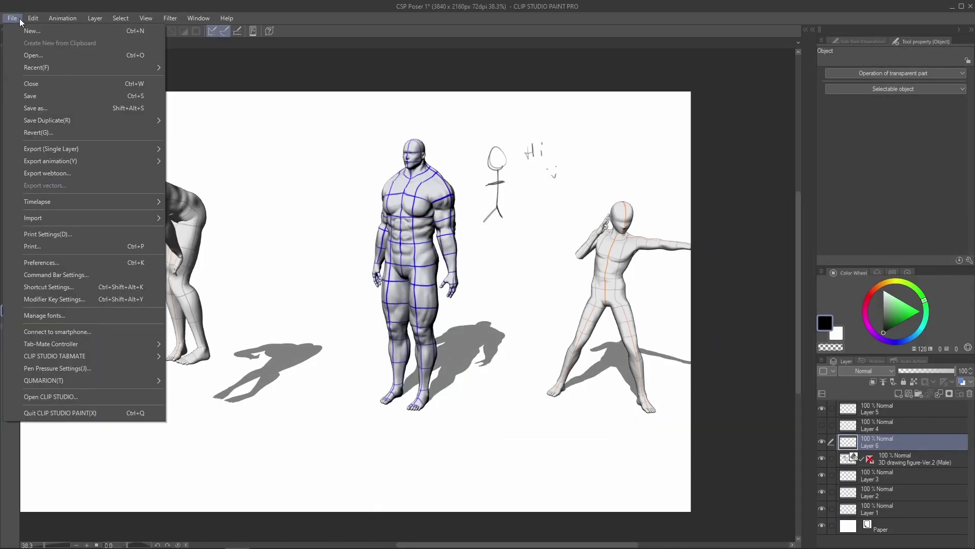
{"action": "mouse_move", "coordinate": [162, 219]}
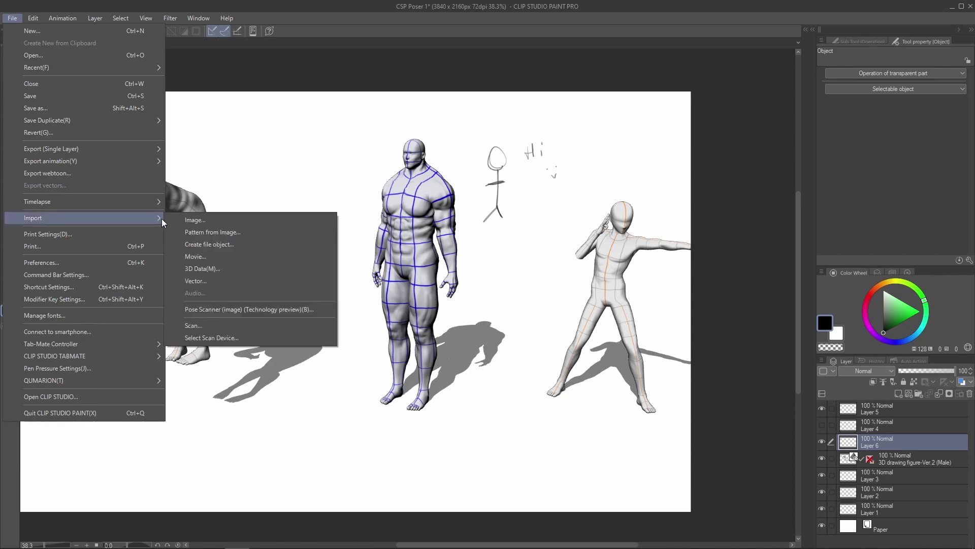
{"action": "left_click", "coordinate": [279, 310]}
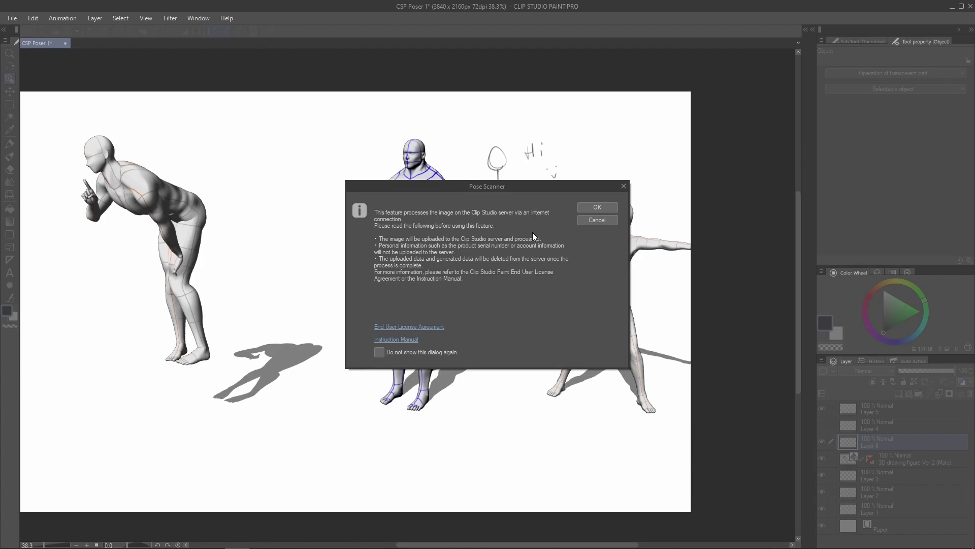
{"action": "left_click", "coordinate": [598, 207]}
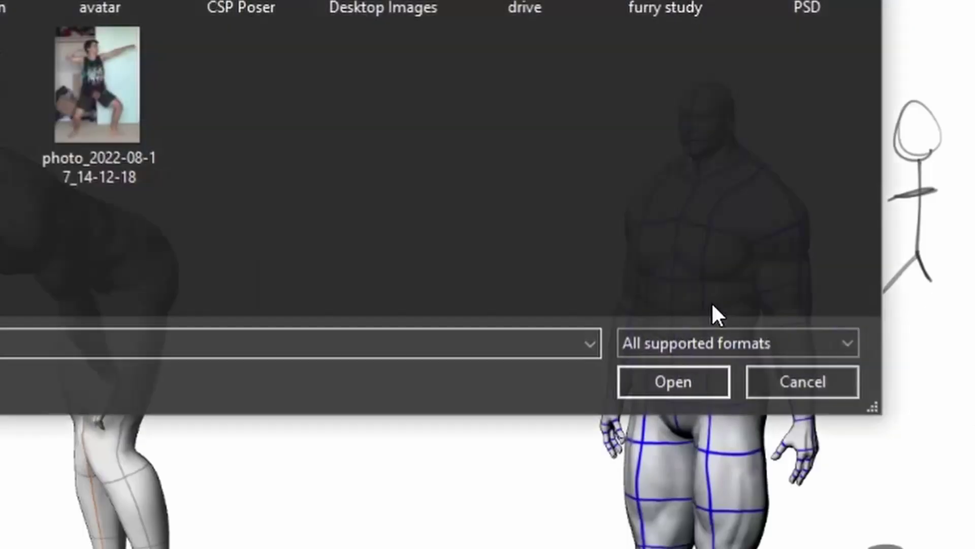
{"action": "left_click", "coordinate": [97, 117]}
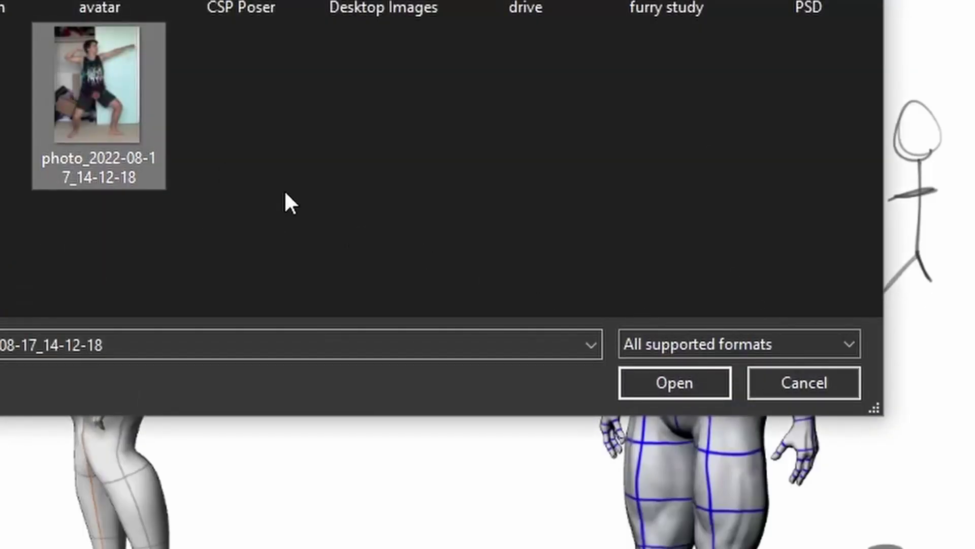
{"action": "left_click", "coordinate": [674, 383]}
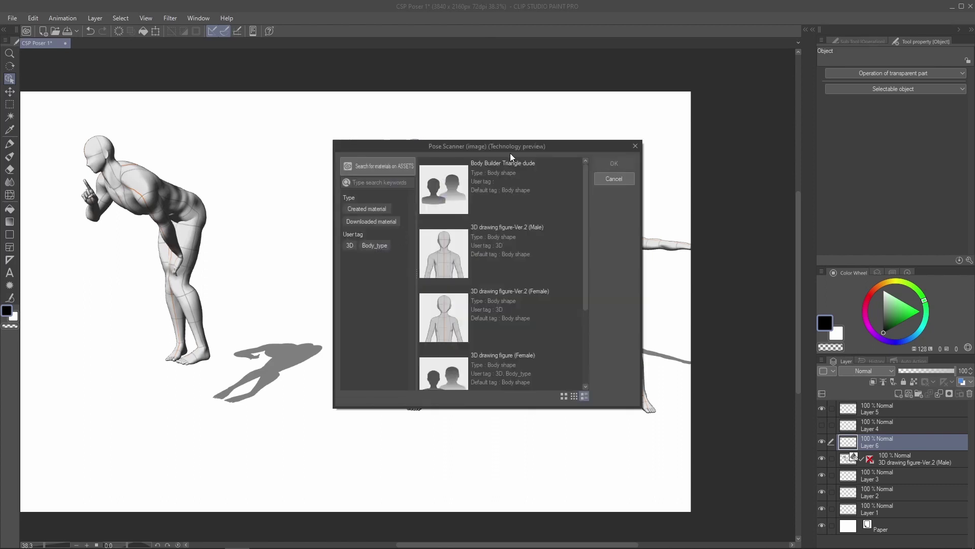
- Choose the 3D drawing figure-Ver.2 (Male) body shape for the scanned pose
{"action": "mouse_move", "coordinate": [586, 209]}
{"action": "left_mouse_down"}
{"action": "mouse_move", "coordinate": [586, 279]}
{"action": "mouse_move", "coordinate": [599, 196]}
{"action": "left_mouse_up"}
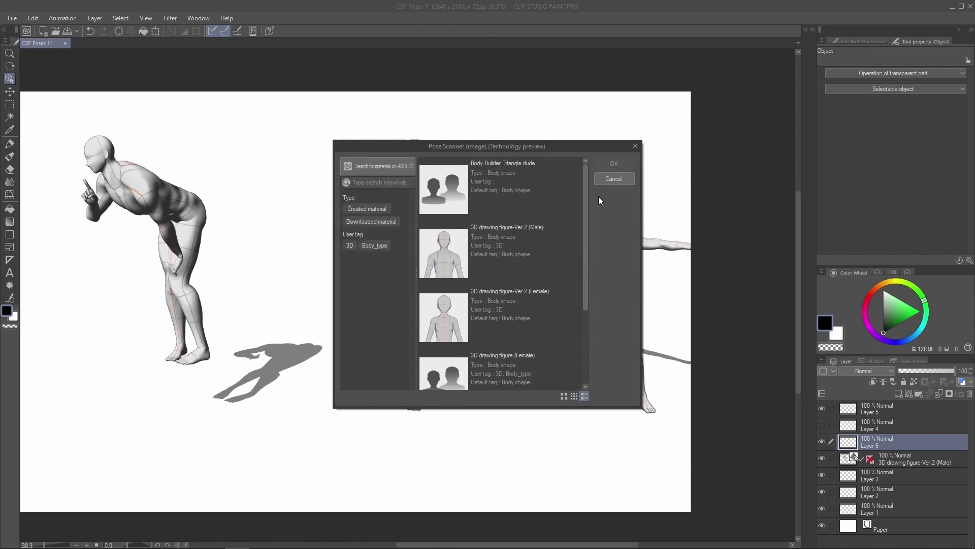
{"action": "left_click", "coordinate": [560, 242]}
{"action": "left_click", "coordinate": [612, 165]}
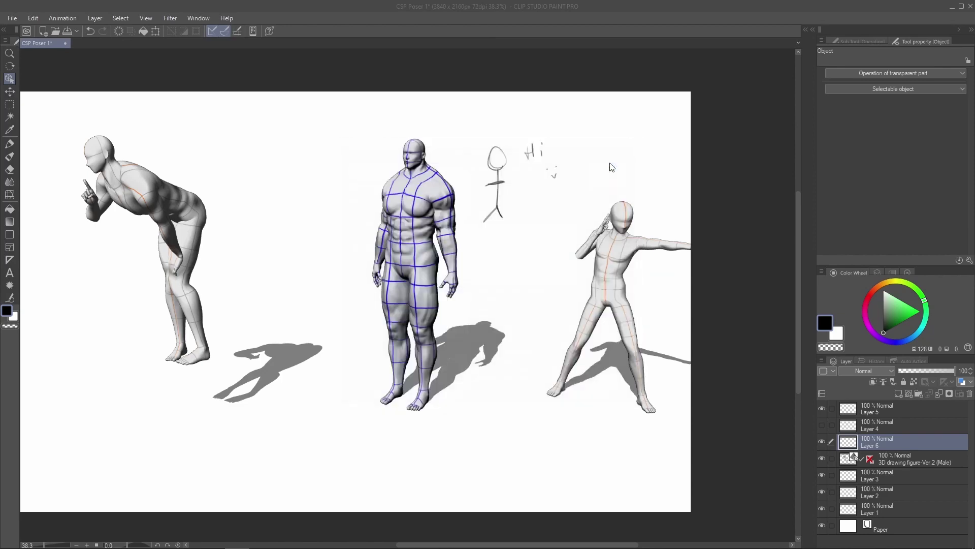
- Hide the layer containing the three earlier 3D figures
{"action": "left_click_drag", "start_coordinate": [534, 310], "coordinate": [447, 320]}
{"action": "left_click", "coordinate": [822, 475]}
- Raise the scanned figure's bent arm overhead and lower its hips into a deeper squat
{"action": "left_click", "coordinate": [373, 211]}
{"action": "left_click_drag", "start_coordinate": [392, 197], "coordinate": [406, 231]}
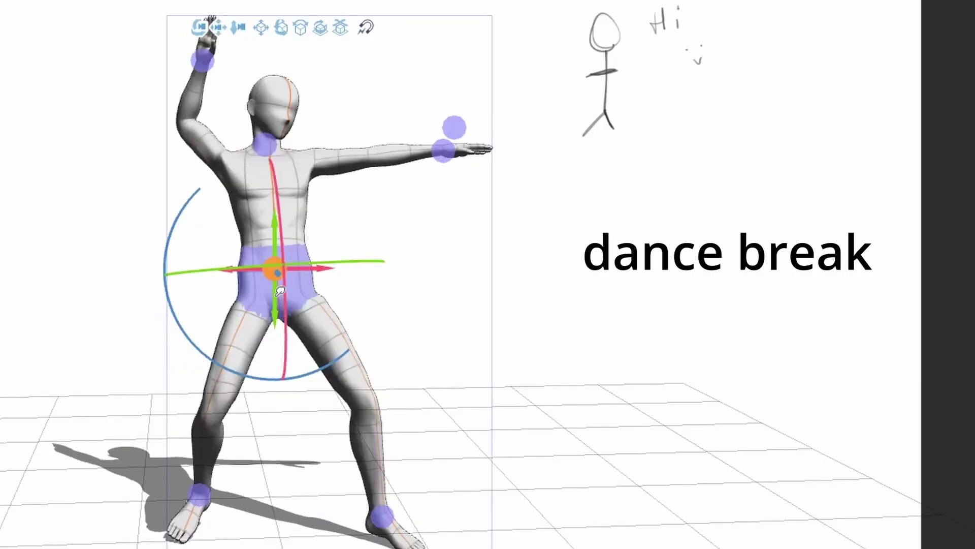
{"action": "left_click_drag", "start_coordinate": [280, 290], "coordinate": [282, 332]}
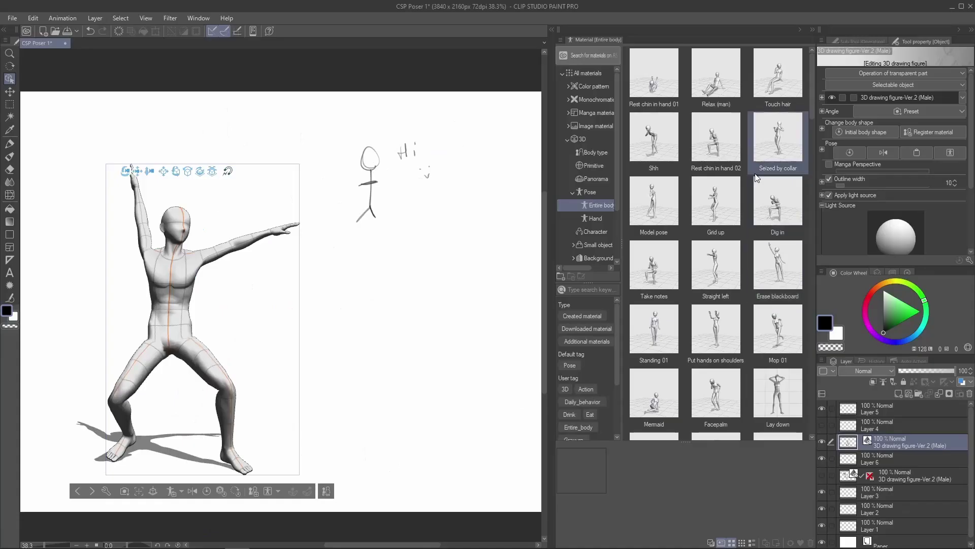
- Browse the full-body pose materials and the newest poses on Clip Studio Assets in the browser, and return to Clip Studio Paint
{"action": "scroll", "coordinate": [813, 92], "scroll_direction": "down", "scroll_amount": 1}
{"action": "left_click_drag", "start_coordinate": [816, 95], "coordinate": [815, 297]}
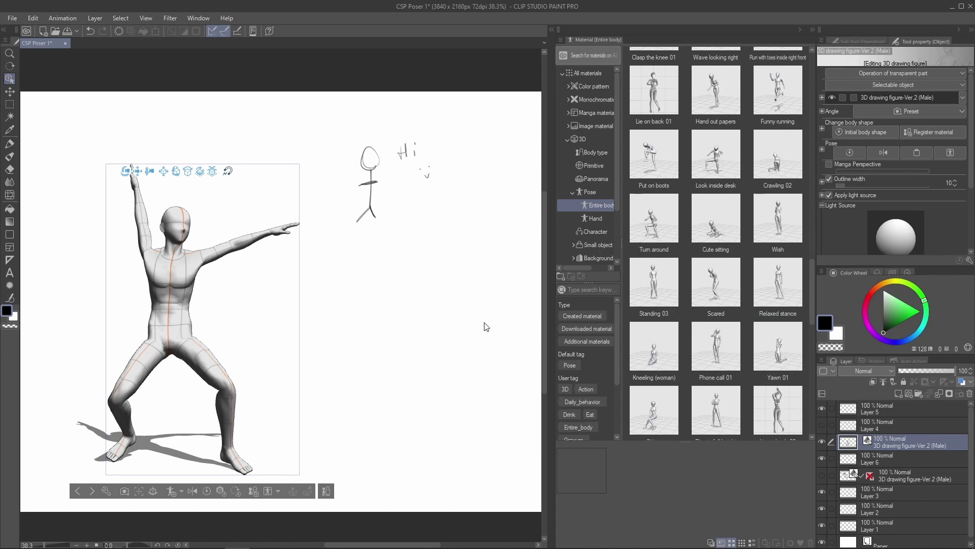
{"action": "mouse_move", "coordinate": [355, 546]}
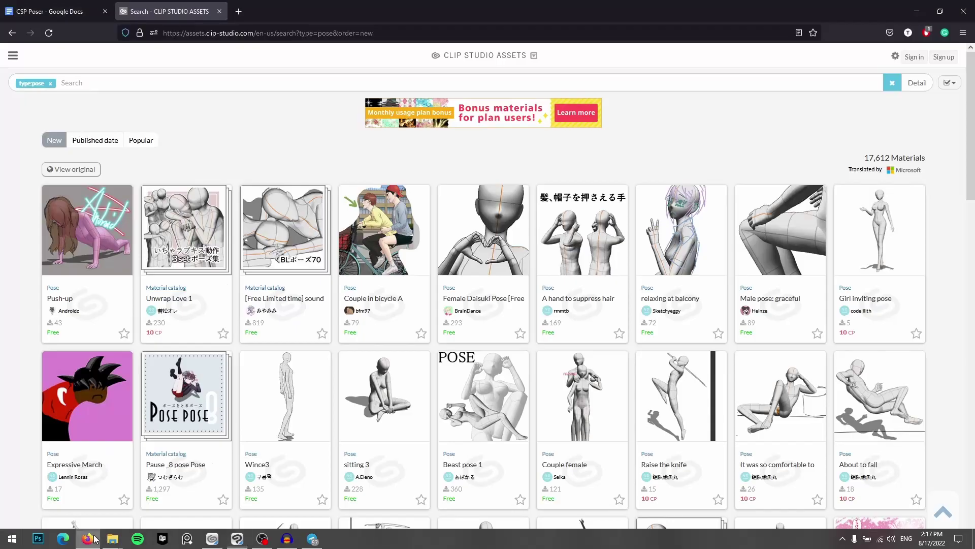
{"action": "left_click", "coordinate": [87, 544]}
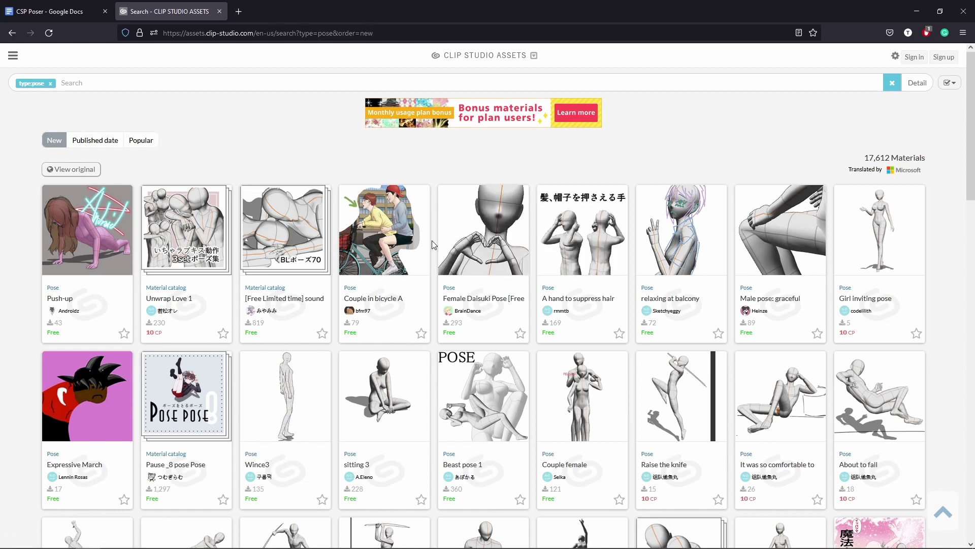
{"action": "scroll", "coordinate": [433, 245], "scroll_direction": "down", "scroll_amount": 3}
{"action": "scroll", "coordinate": [433, 245], "scroll_direction": "down", "scroll_amount": 2}
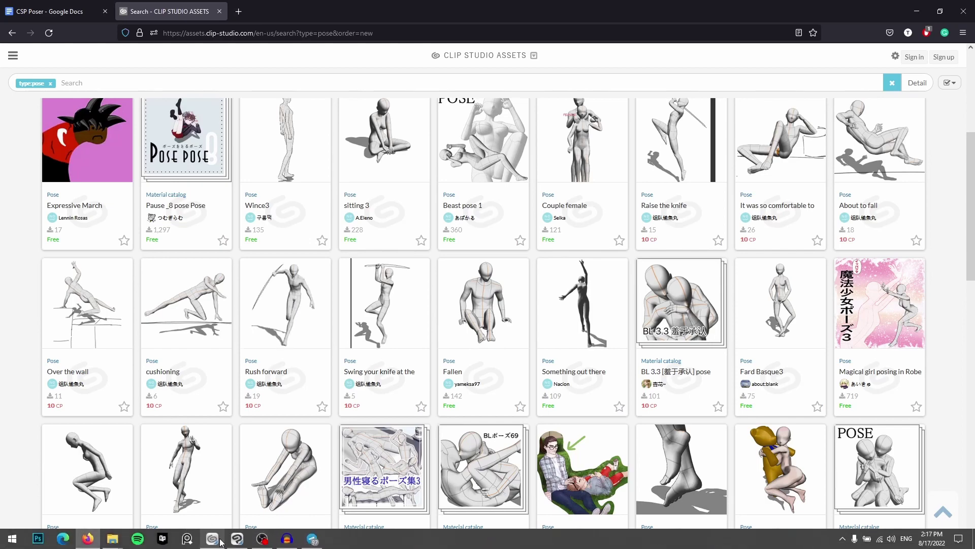
{"action": "left_click", "coordinate": [237, 538]}
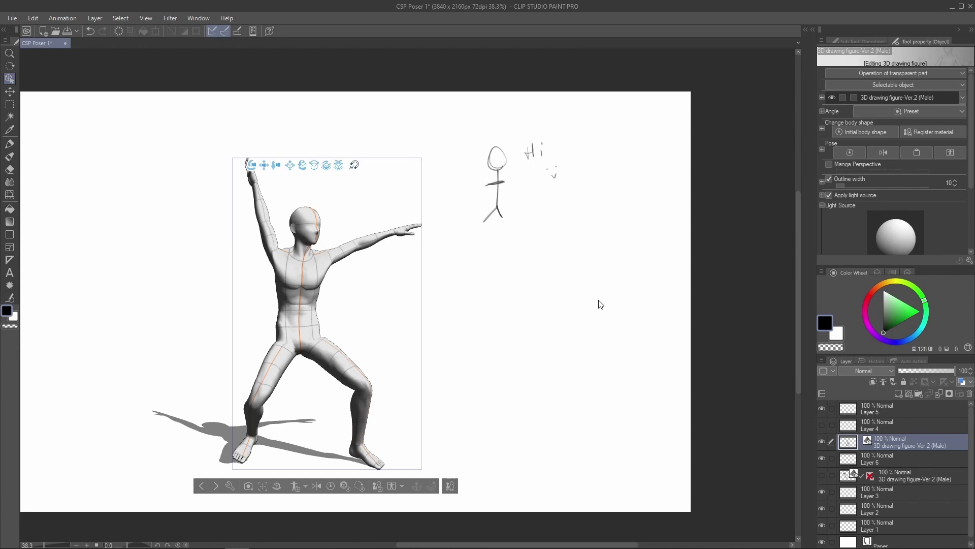
- Lower the scanned figure's outstretched hand until the arm is roughly level with the shoulder
{"action": "left_click", "coordinate": [402, 245]}
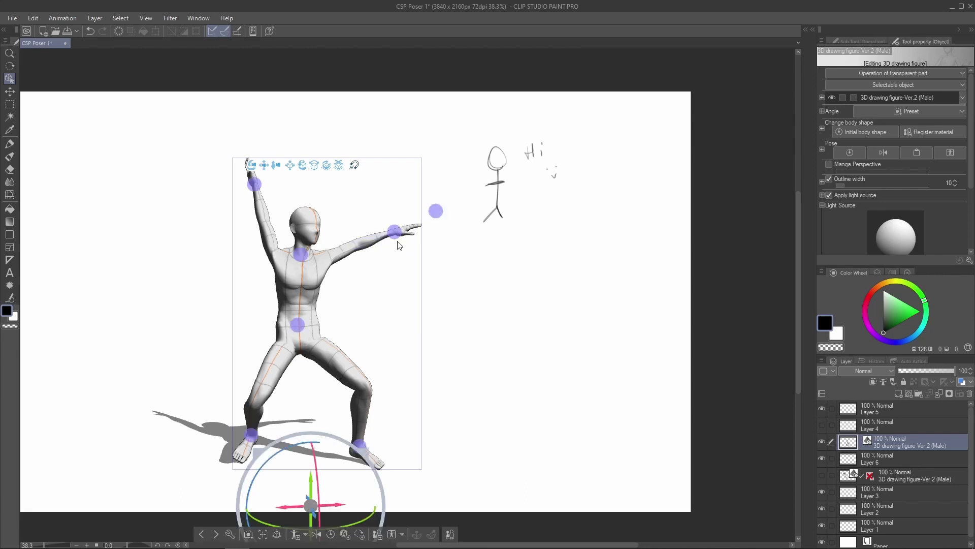
{"action": "left_click_drag", "start_coordinate": [411, 240], "coordinate": [415, 244]}
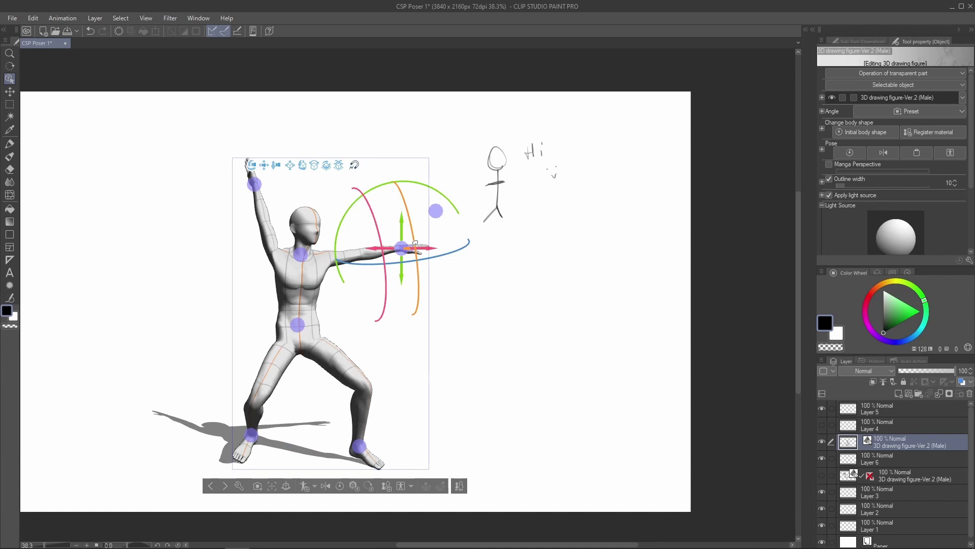